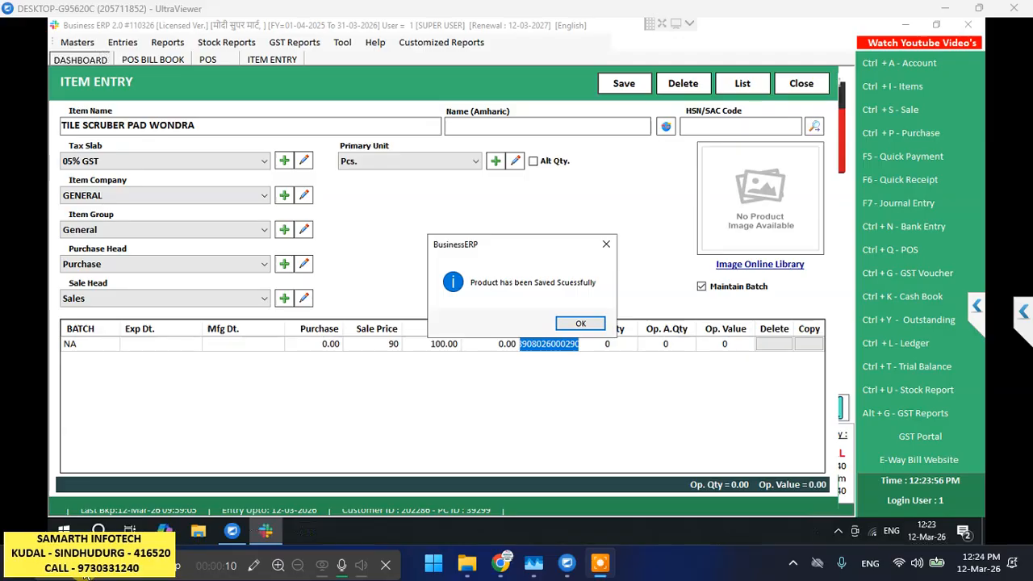
Close the saved item's entry form and return to the POS Item / Barcode field, dismissing the batch details
{"action": "key", "text": "Return"}
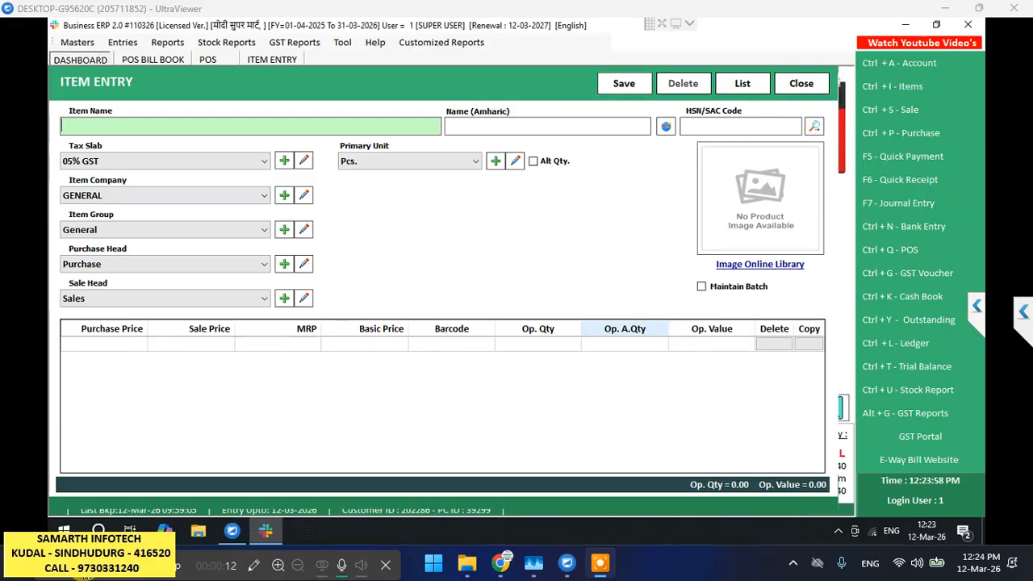
{"action": "key", "text": "Escape"}
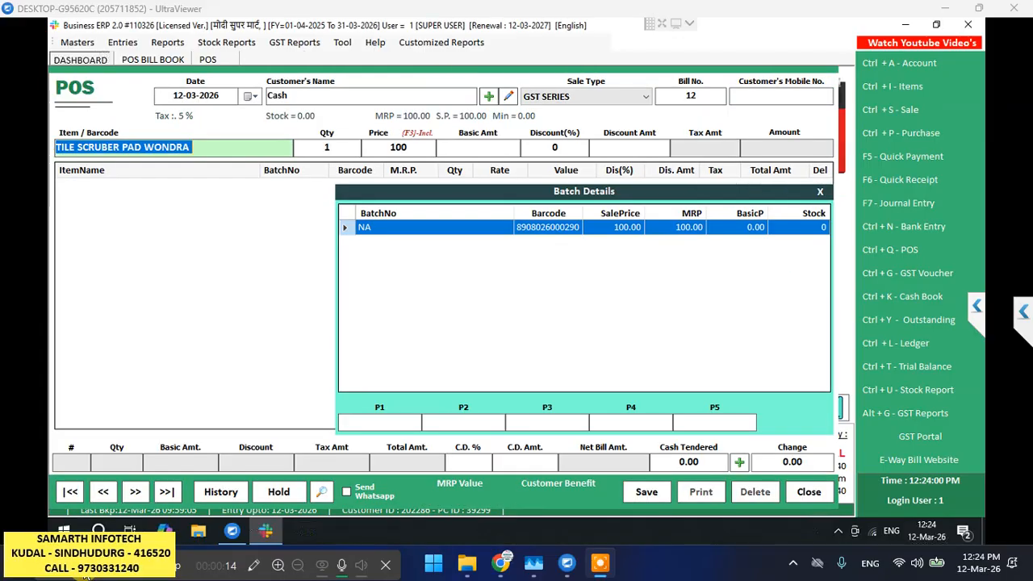
{"action": "key", "text": "Return"}
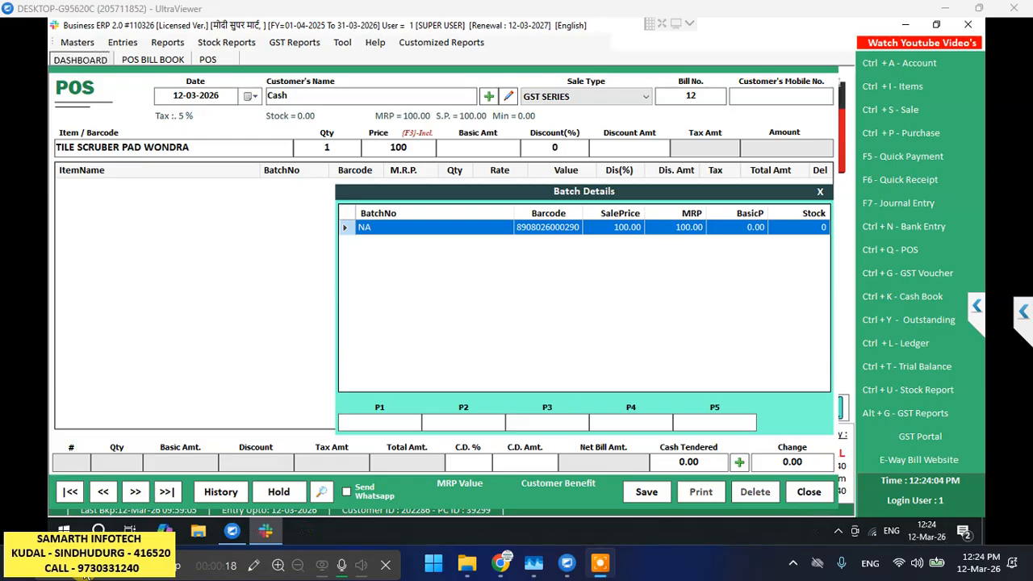
{"action": "key", "text": "Return"}
{"action": "key", "text": "shift+Tab"}
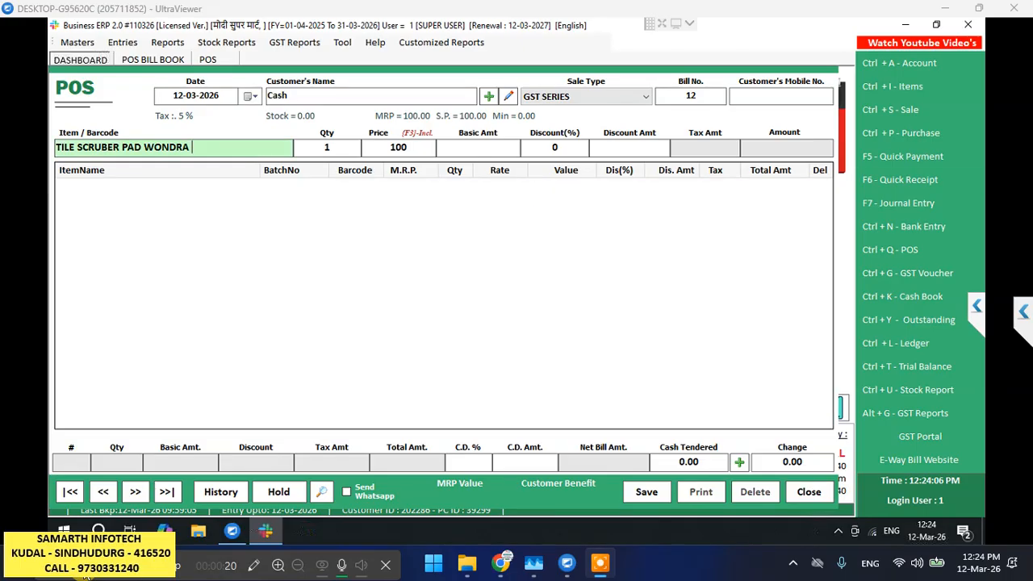
Clear the whole item name from the POS Item / Barcode field
{"action": "key", "text": "BackSpace"}
{"action": "key", "text": "BackSpace"}
{"action": "key", "text": "BackSpace"}
{"action": "key", "text": "BackSpace"}
{"action": "key", "text": "BackSpace"}
{"action": "key", "text": "BackSpace"}
{"action": "key", "text": "BackSpace"}
{"action": "key", "text": "BackSpace"}
{"action": "key", "text": "BackSpace"}
{"action": "key", "text": "BackSpace"}
{"action": "key", "text": "BackSpace"}
{"action": "key", "text": "BackSpace"}
{"action": "key", "text": "BackSpace"}
{"action": "key", "text": "BackSpace"}
{"action": "key", "text": "BackSpace"}
{"action": "key", "text": "BackSpace"}
{"action": "key", "text": "BackSpace"}
{"action": "key", "text": "BackSpace"}
{"action": "key", "text": "BackSpace"}
{"action": "key", "text": "BackSpace"}
{"action": "key", "text": "BackSpace"}
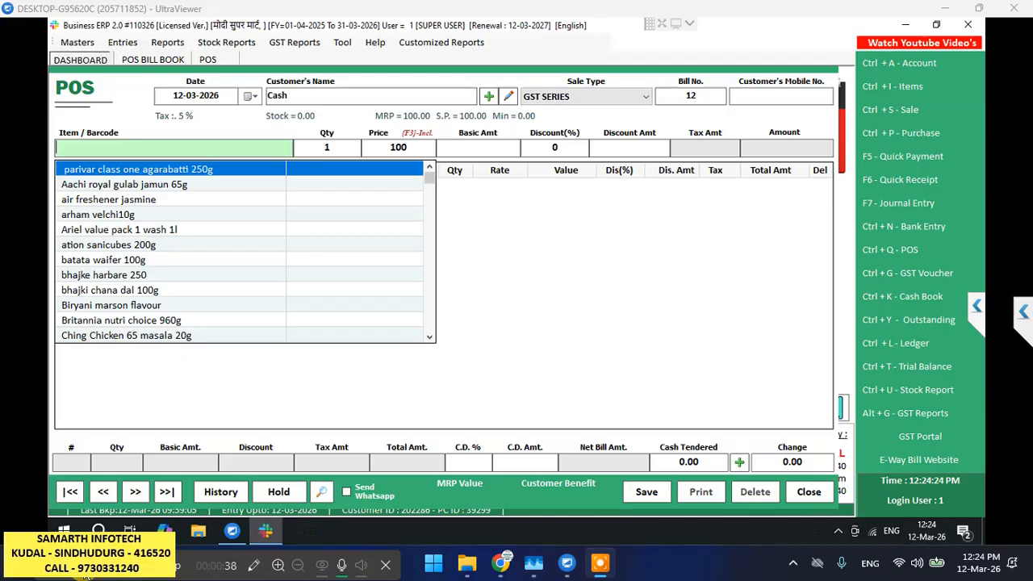
Start a new item entry and name the item SS mop
{"action": "key", "text": "ctrl+i"}
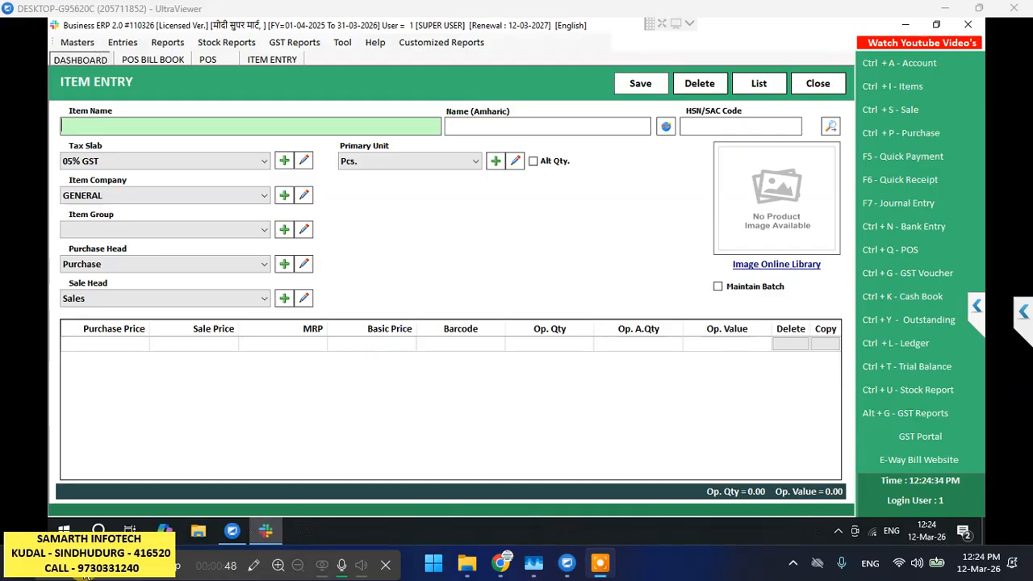
{"action": "type", "text": "SS mop"}
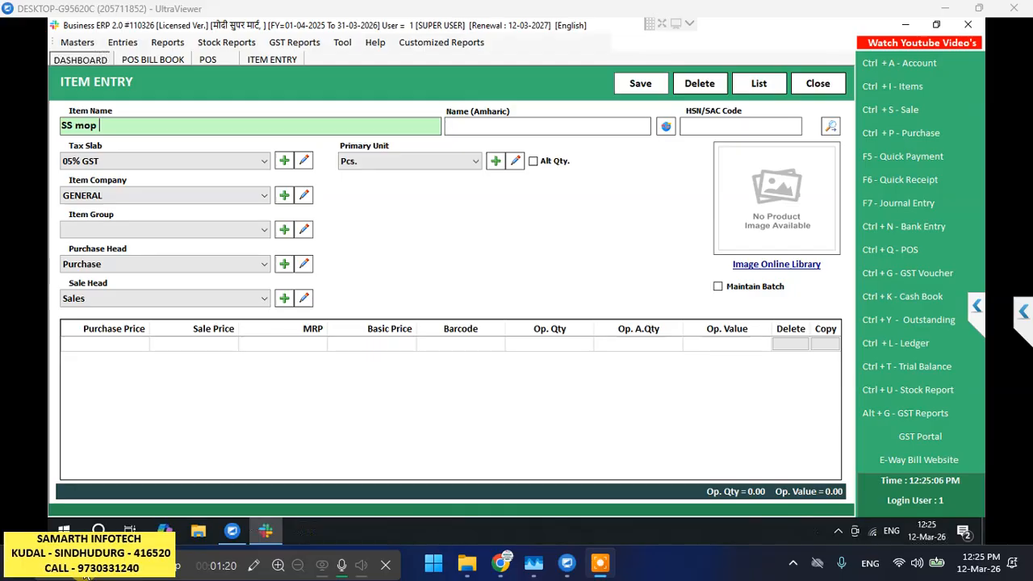
{"action": "key", "text": "Tab"}
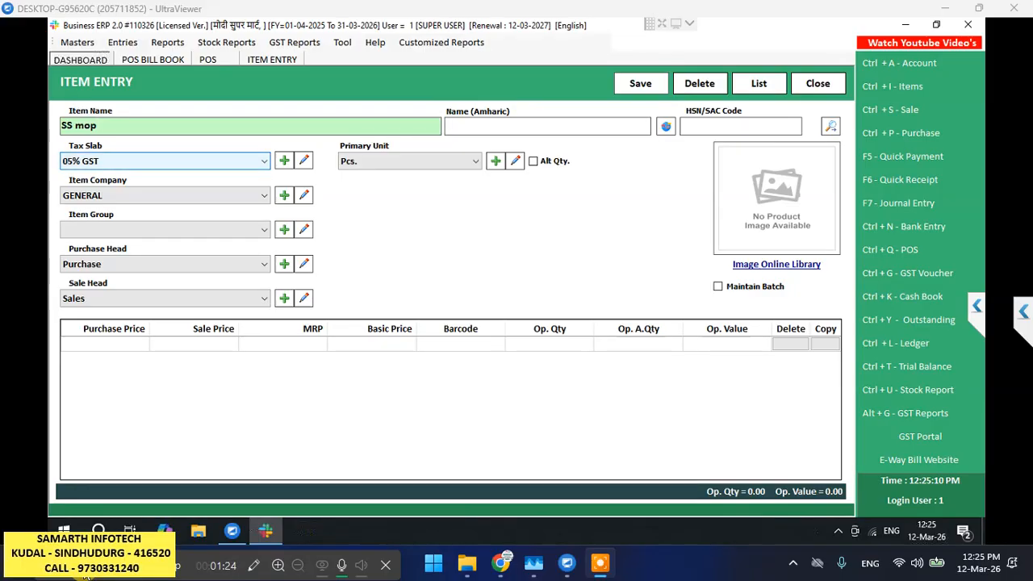
{"action": "key", "text": "Return"}
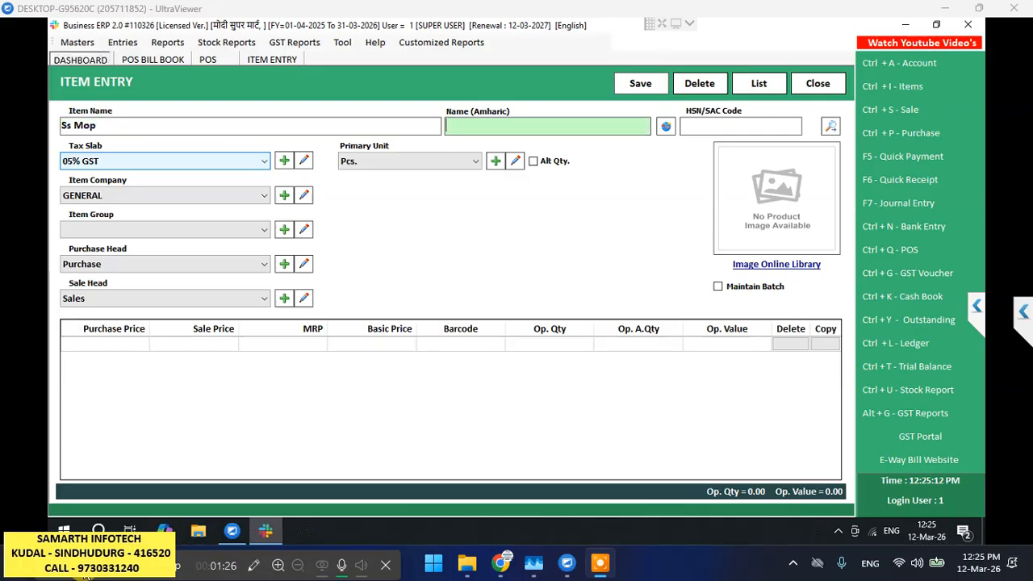
Leave the Amharic name and HSN/SAC code empty and set the SS mop tax slab to Tax Free
{"action": "key", "text": "Return"}
{"action": "key", "text": "Return"}
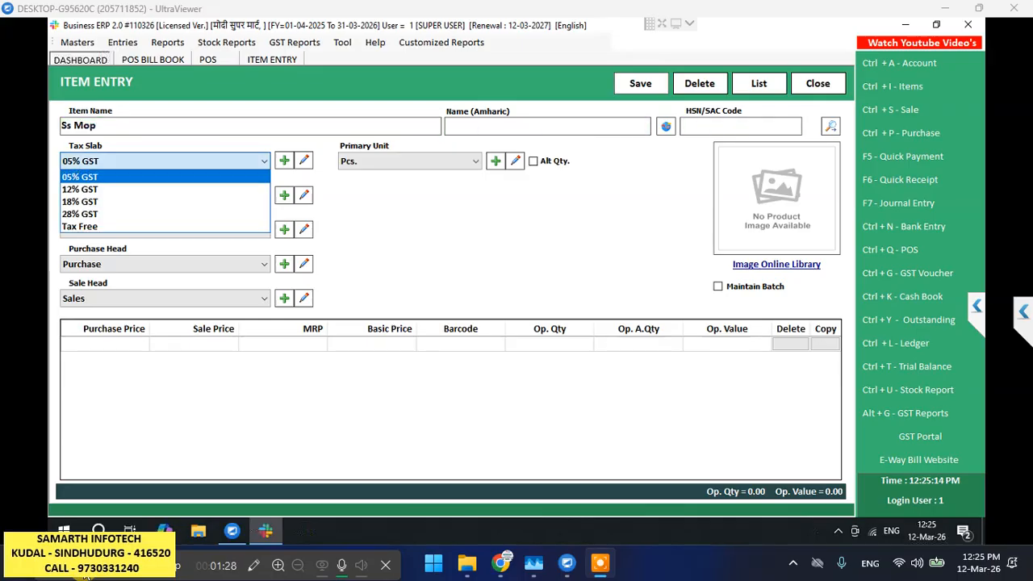
{"action": "key", "text": "Down"}
{"action": "key", "text": "Down"}
{"action": "key", "text": "Down"}
{"action": "key", "text": "Down"}
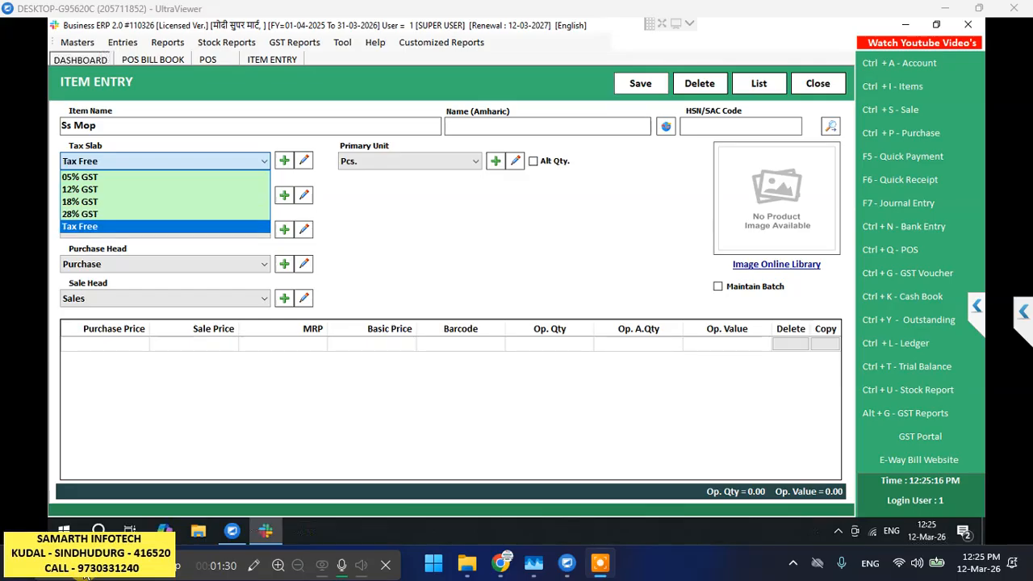
{"action": "key", "text": "Return"}
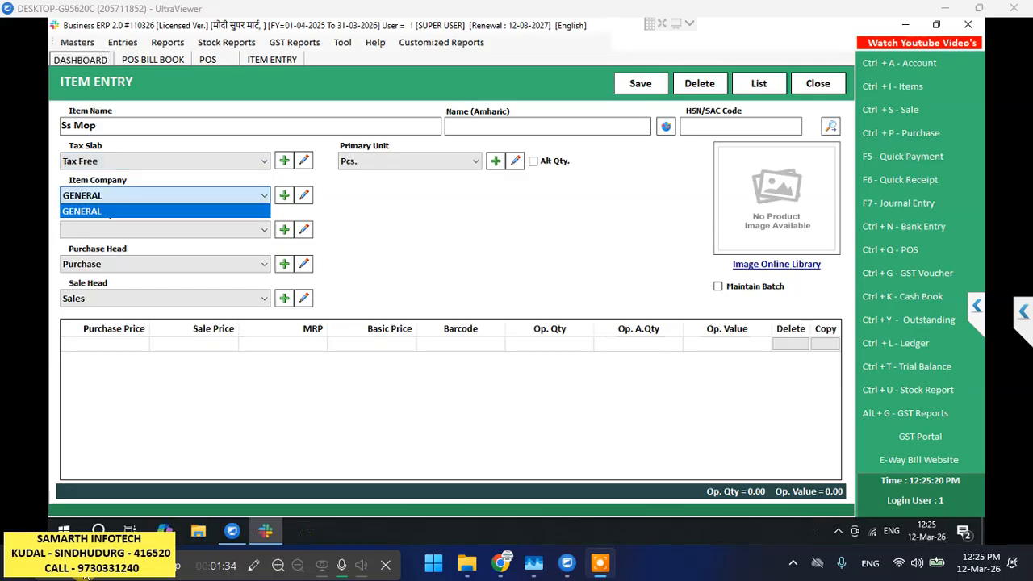
Accept company GENERAL, group General, the Purchase and Sales heads and the Pcs. unit for SS mop
{"action": "key", "text": "Return"}
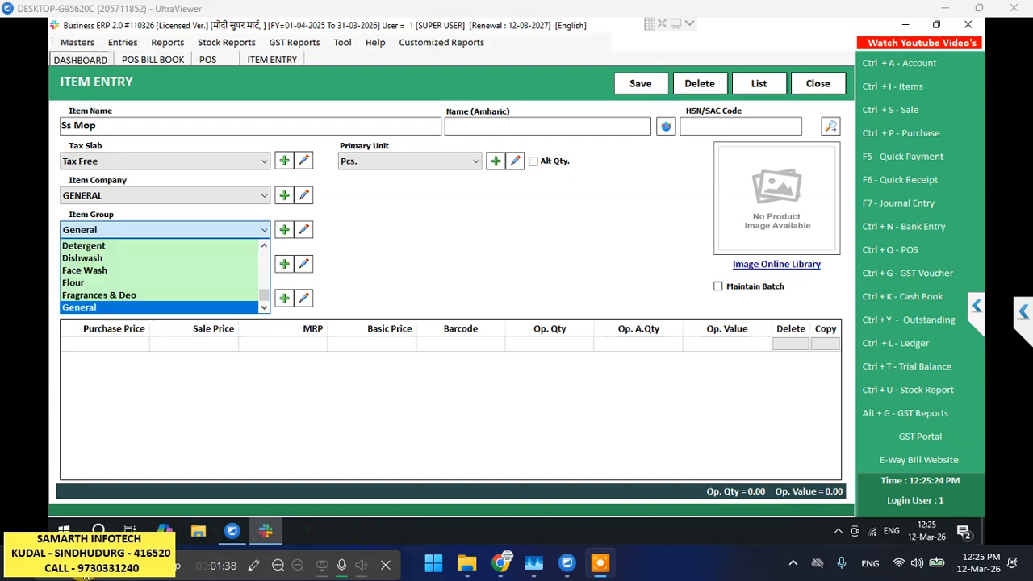
{"action": "key", "text": "Return"}
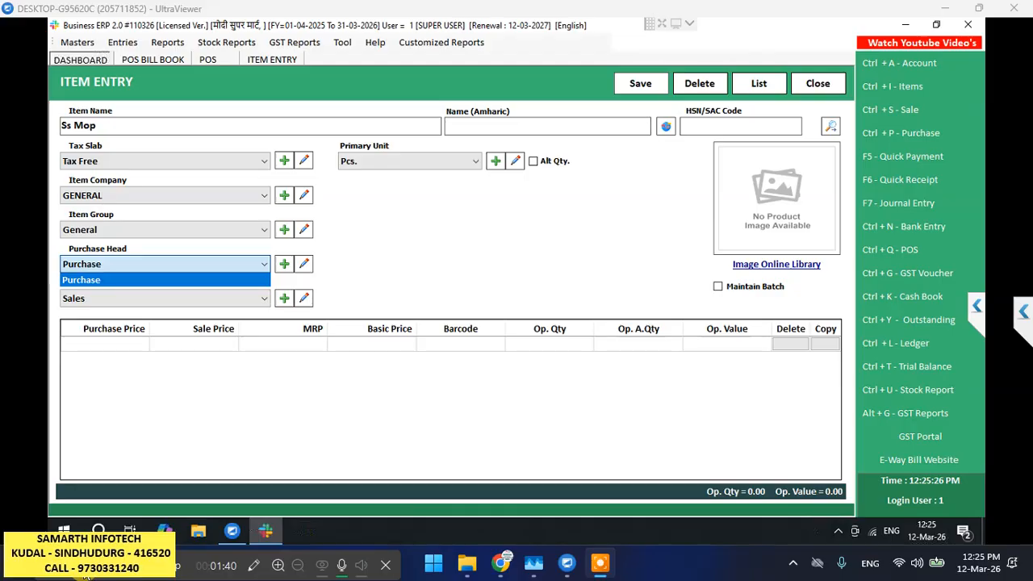
{"action": "key", "text": "Return"}
{"action": "key", "text": "Return"}
{"action": "key", "text": "Return"}
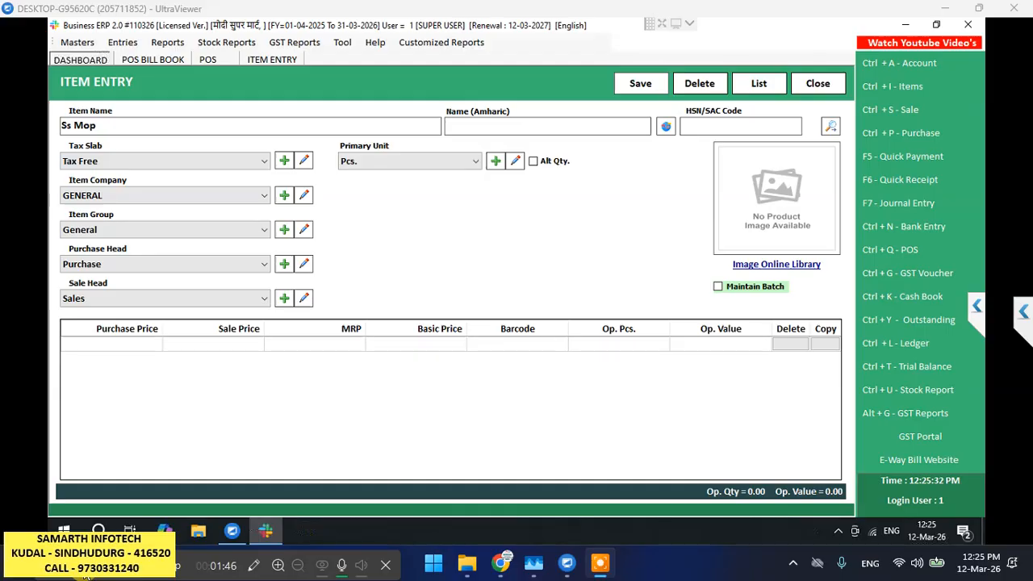
Leave batch maintenance off and go to the sale price cell in the SS mop price row
{"action": "key", "text": "Return"}
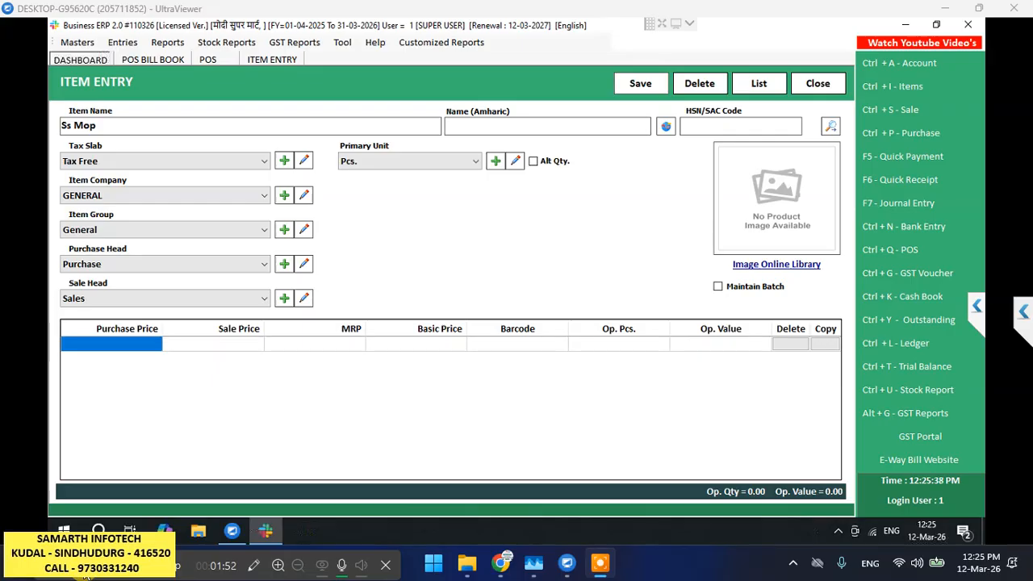
{"action": "key", "text": "Return"}
{"action": "key", "text": "Return"}
{"action": "key", "text": "Return"}
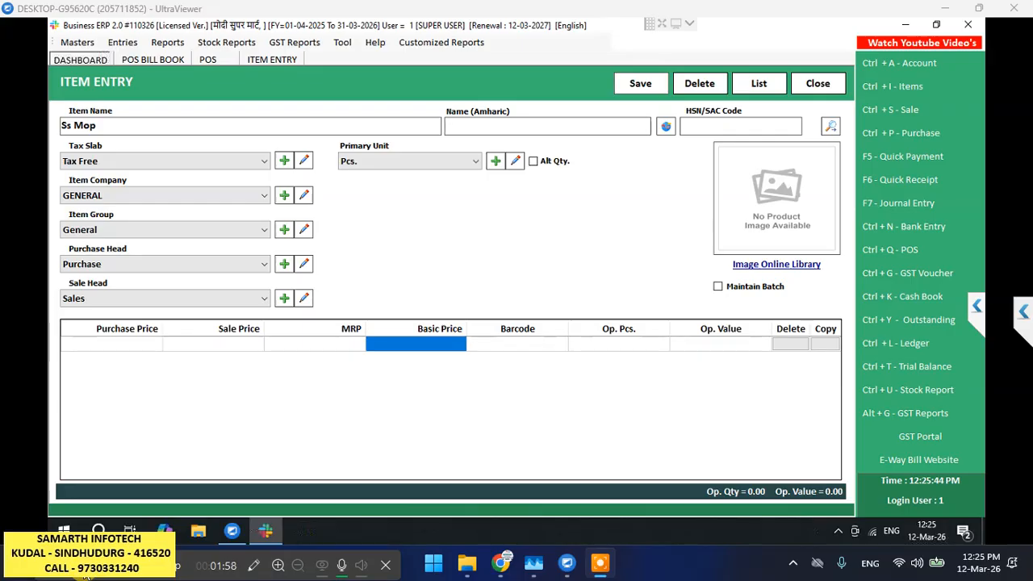
{"action": "key", "text": "Left"}
{"action": "key", "text": "Left"}
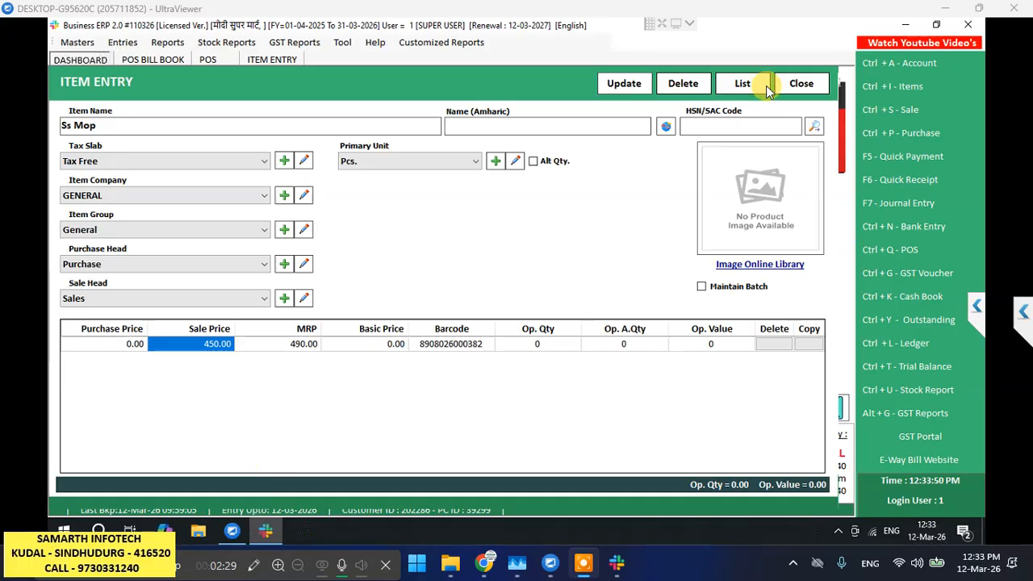
Set the SS mop sale price to 400, update the item and close its entry form
{"action": "type", "text": "400"}
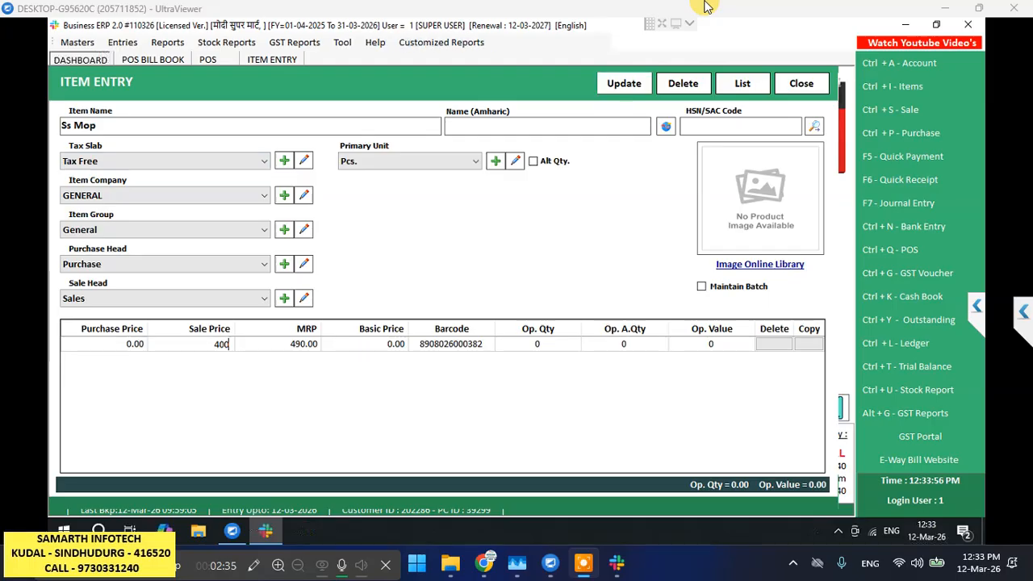
{"action": "key", "text": "alt+u"}
{"action": "key", "text": "Return"}
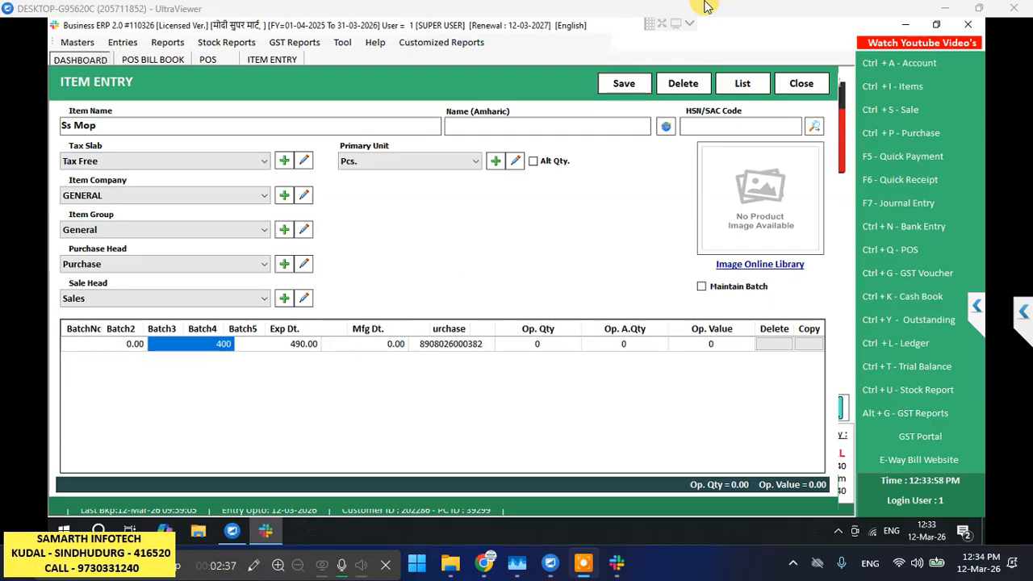
{"action": "key", "text": "Escape"}
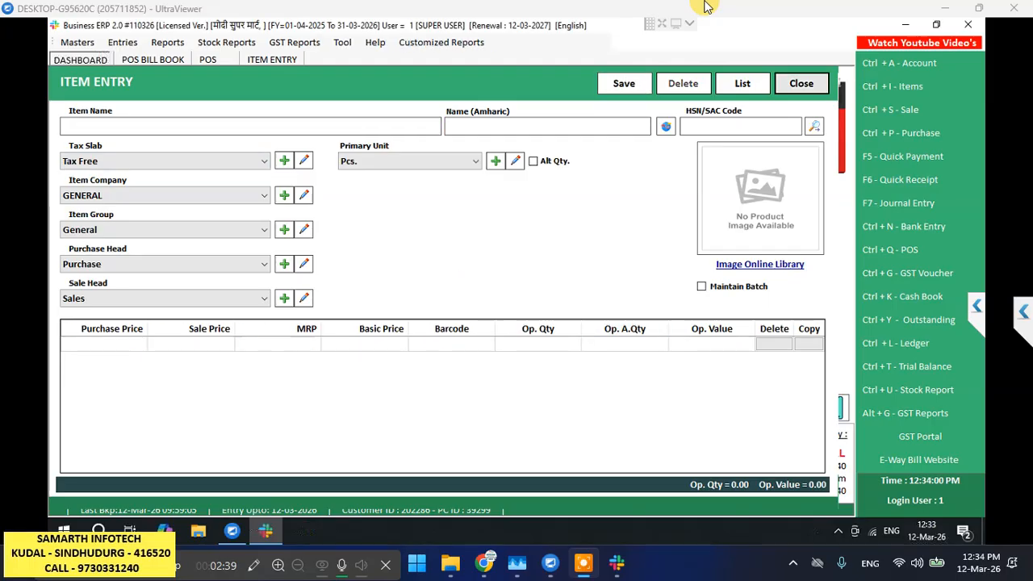
Clear the POS item field and start a new item entry named Wondra deck mop
{"action": "key", "text": "BackSpace"}
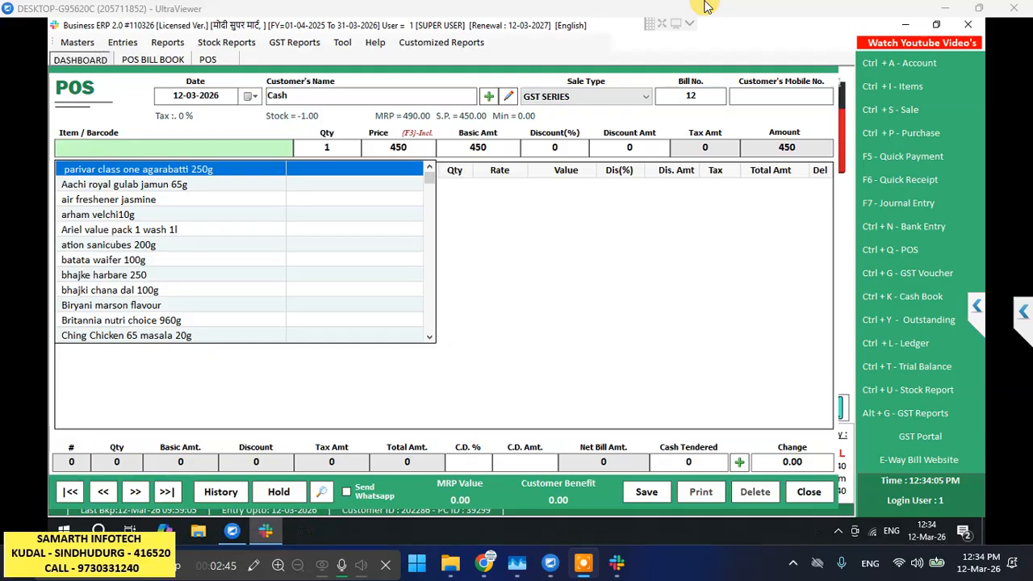
{"action": "key", "text": "ctrl+i"}
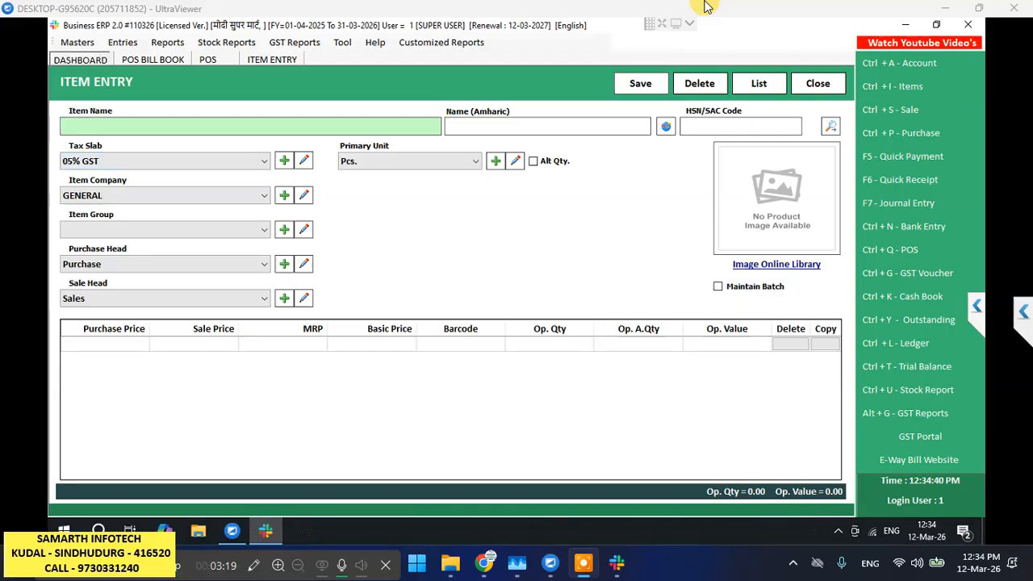
{"action": "type", "text": "Wondra"}
{"action": "type", "text": "deck mop"}
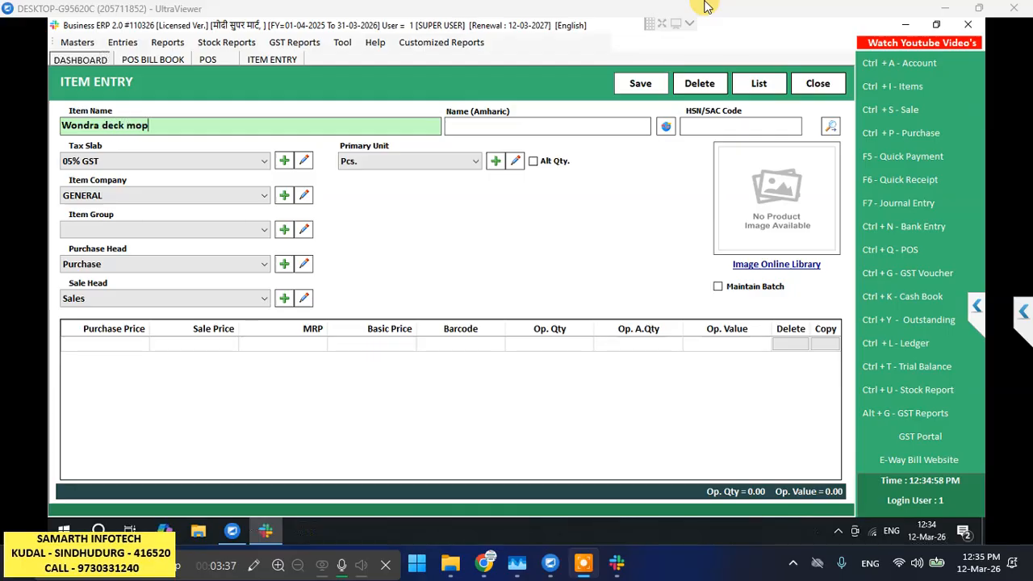
{"action": "key", "text": "Tab"}
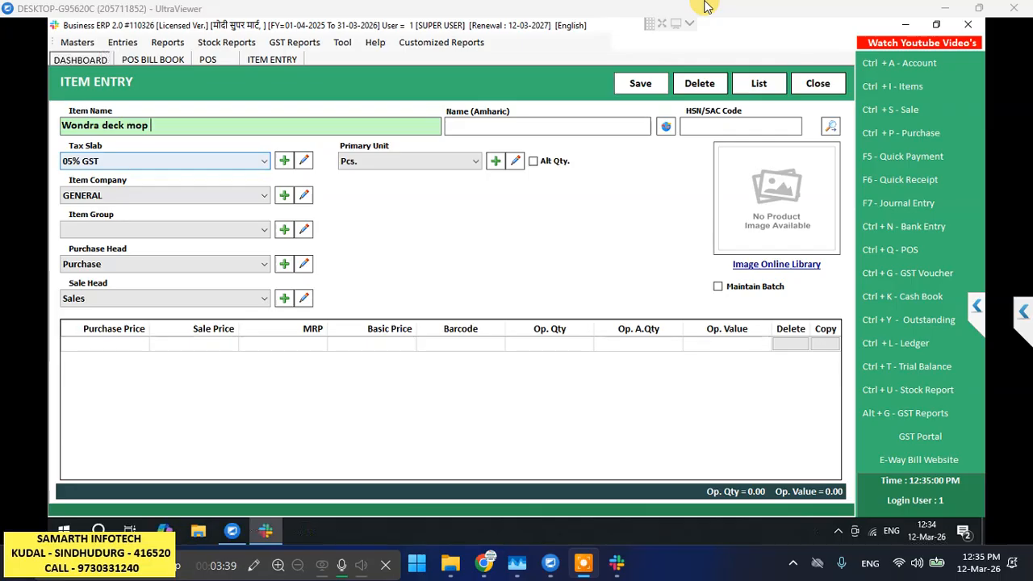
{"action": "key", "text": "Return"}
Leave the Amharic name and HSN/SAC code empty and set the Wondra deck mop tax slab to Tax Free
{"action": "key", "text": "Return"}
{"action": "key", "text": "Return"}
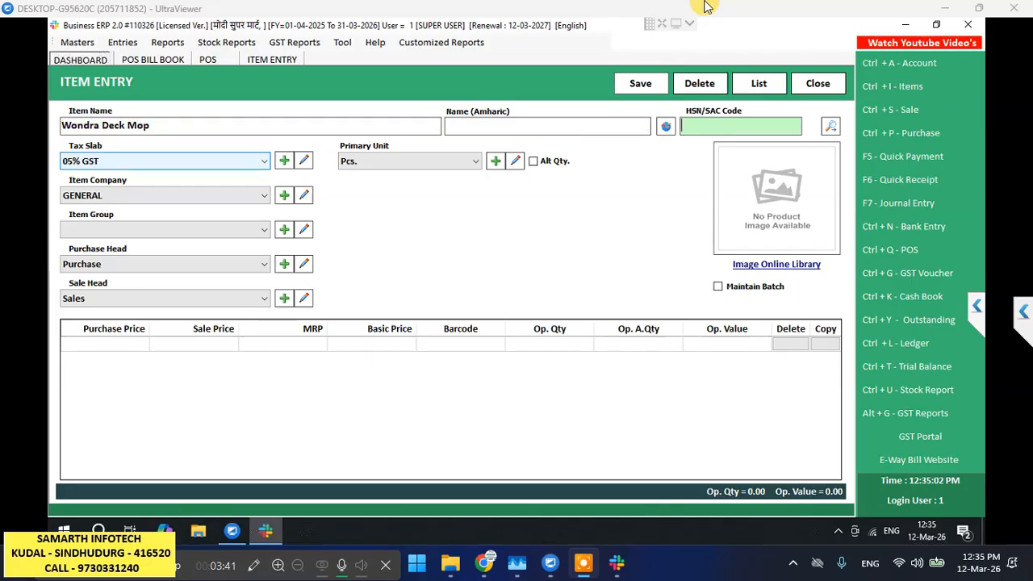
{"action": "key", "text": "Down"}
{"action": "key", "text": "Down"}
{"action": "key", "text": "Down"}
{"action": "key", "text": "Down"}
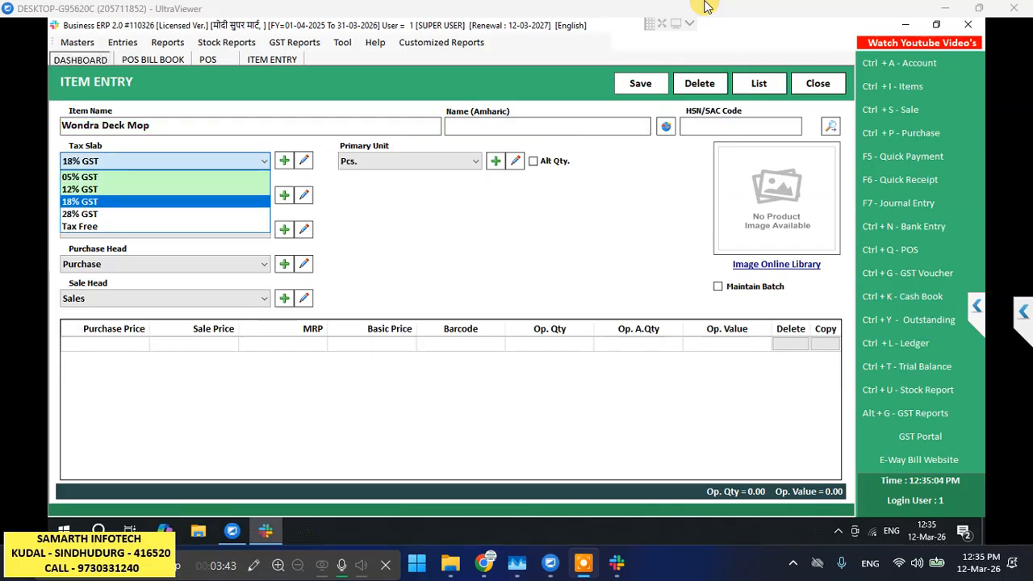
{"action": "key", "text": "Return"}
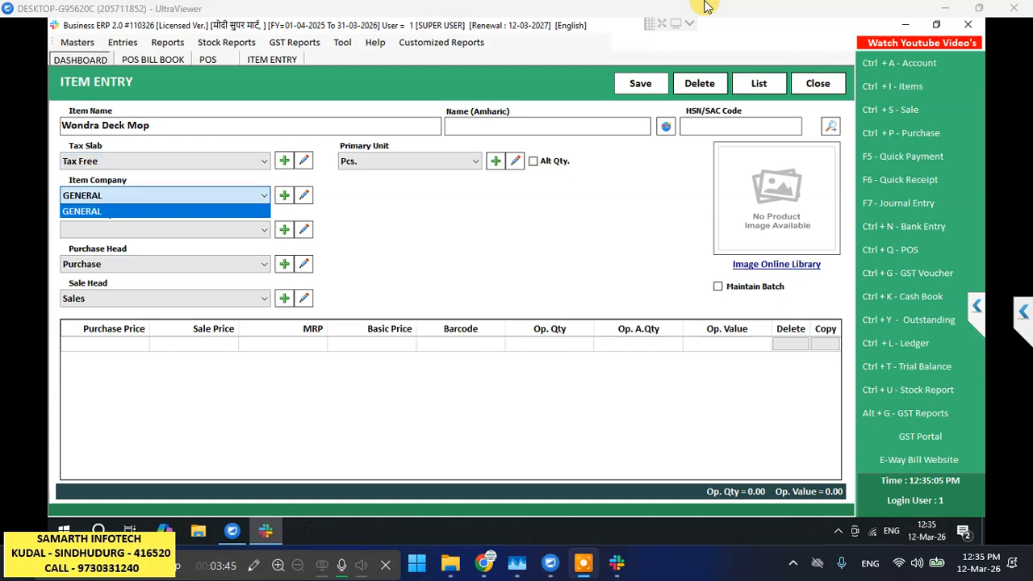
Accept company GENERAL, group General, the Purchase and Sales heads and the Pcs. unit for Wondra deck mop
{"action": "key", "text": "Return"}
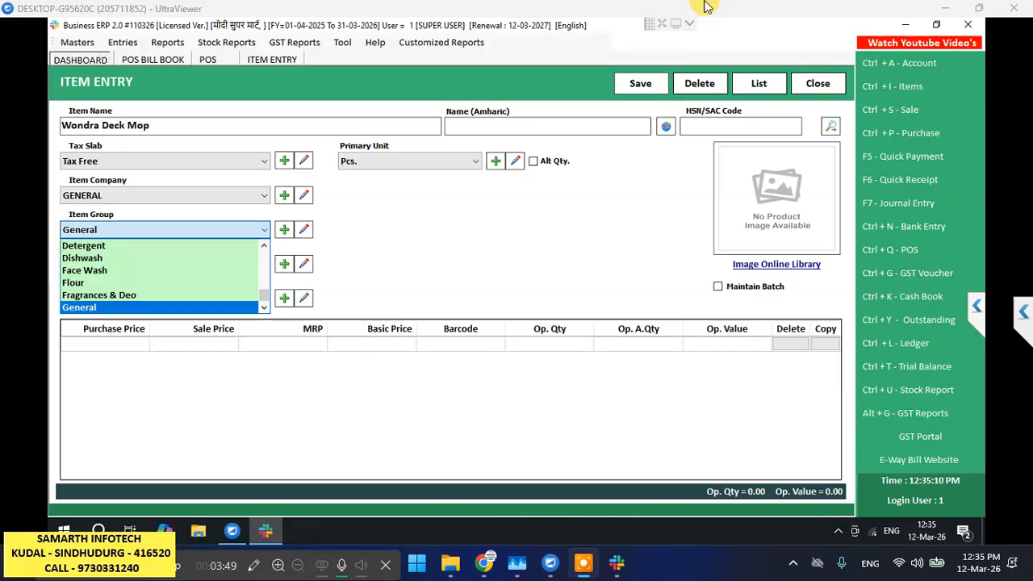
{"action": "key", "text": "Return"}
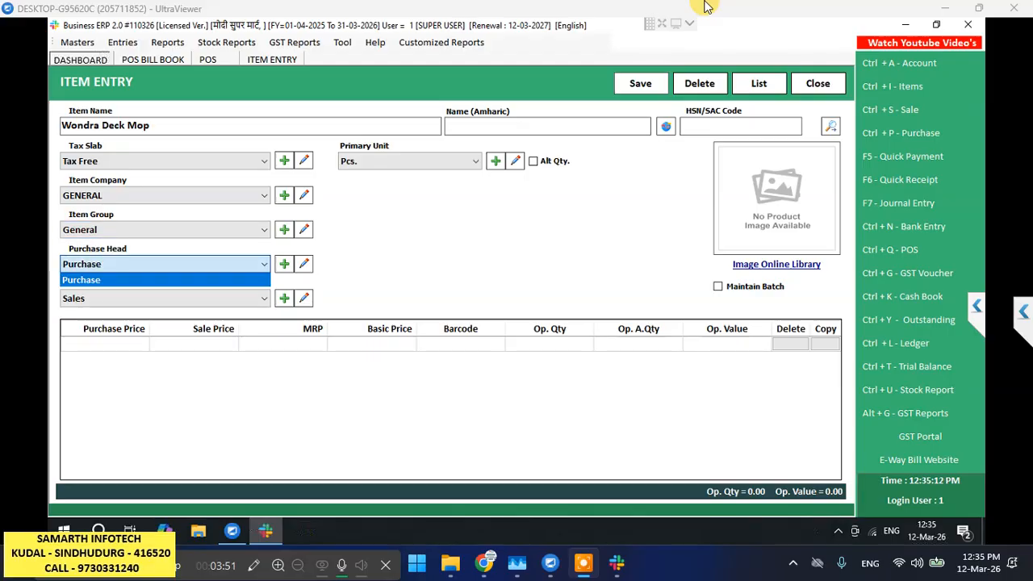
{"action": "key", "text": "Return"}
{"action": "key", "text": "Return"}
{"action": "key", "text": "Return"}
{"action": "key", "text": "Return"}
{"action": "key", "text": "Return"}
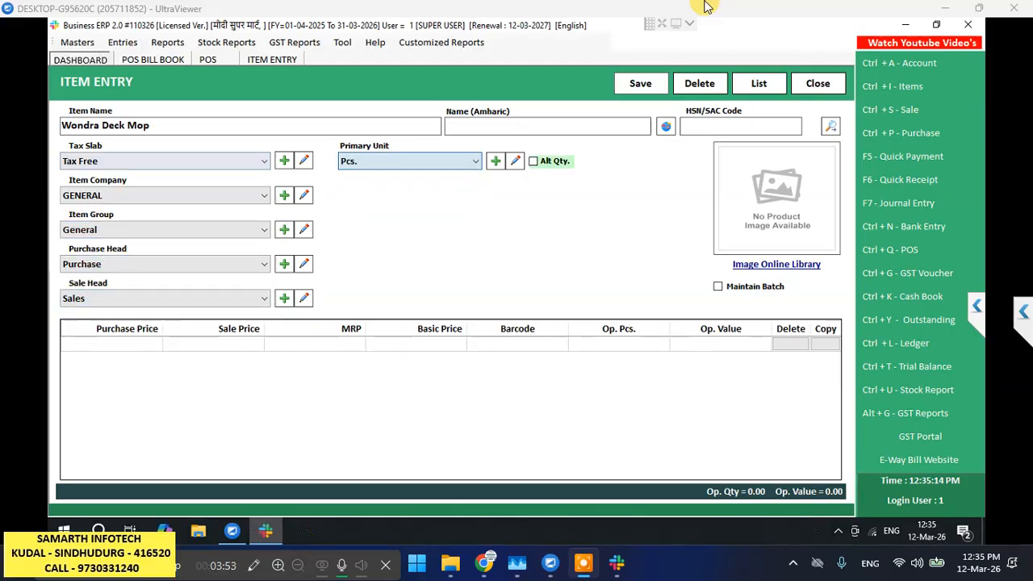
Set the Wondra Deck Mop MRP to 220 and its sale price to 190, leaving the purchase price empty
{"action": "key", "text": "Return"}
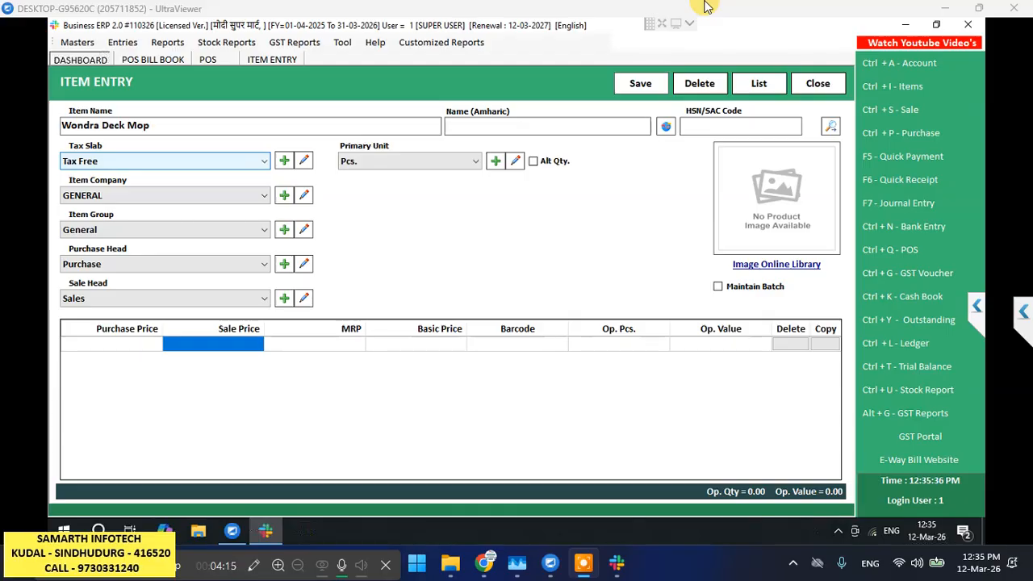
{"action": "key", "text": "Return"}
{"action": "type", "text": "220"}
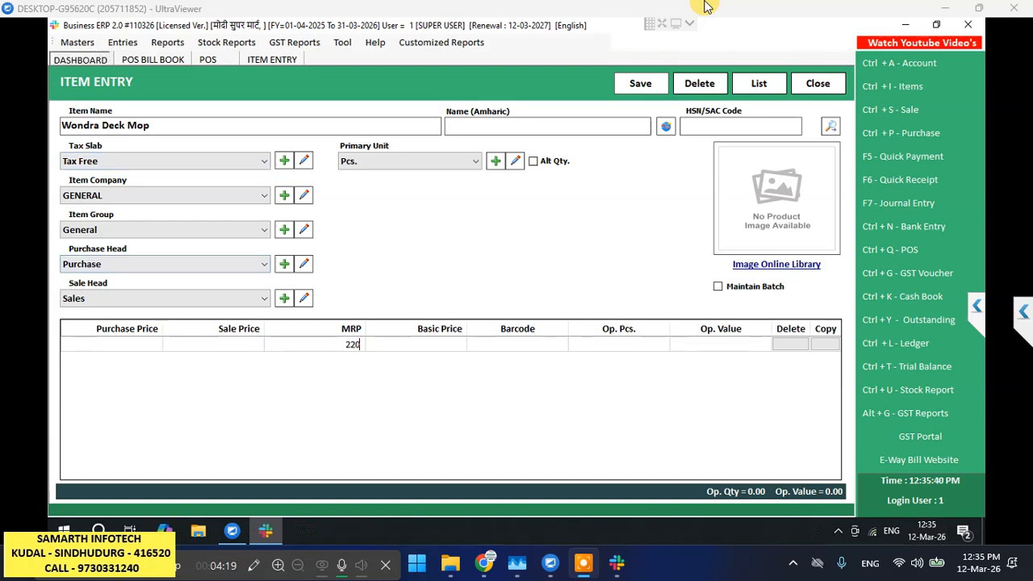
{"action": "key", "text": "shift+Tab"}
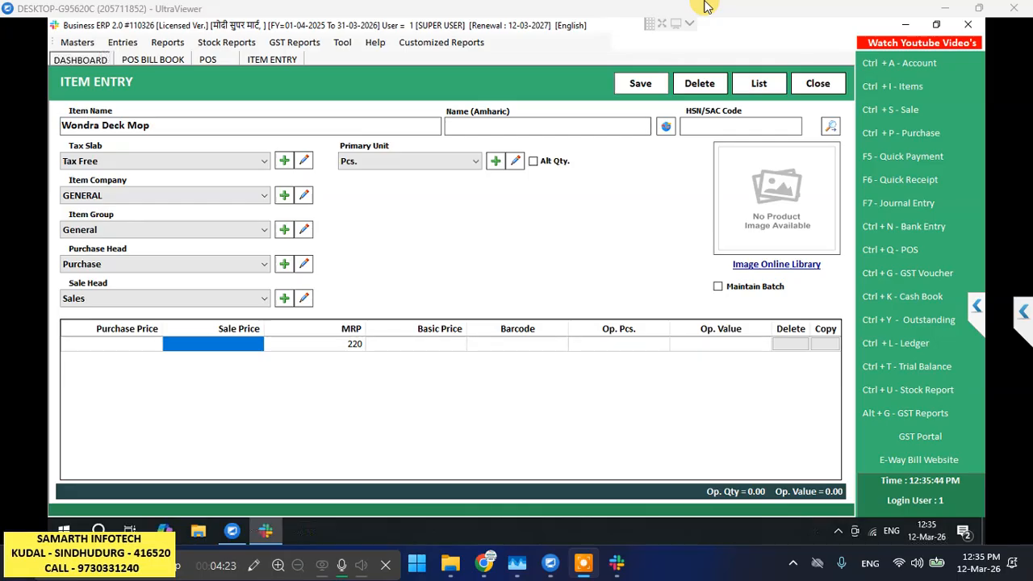
{"action": "type", "text": "1"}
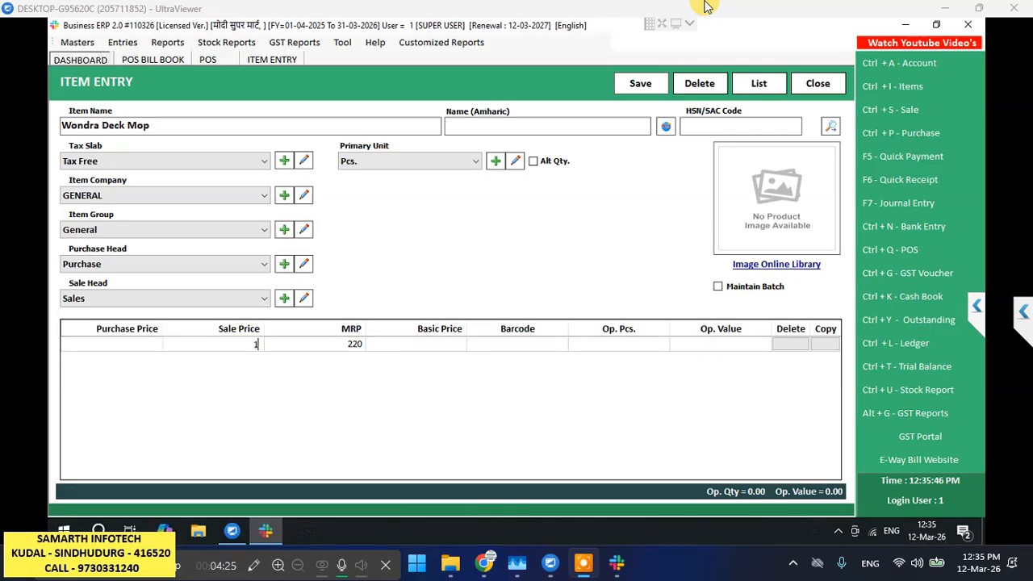
{"action": "type", "text": "90"}
{"action": "key", "text": "Return"}
{"action": "key", "text": "Return"}
{"action": "key", "text": "Return"}
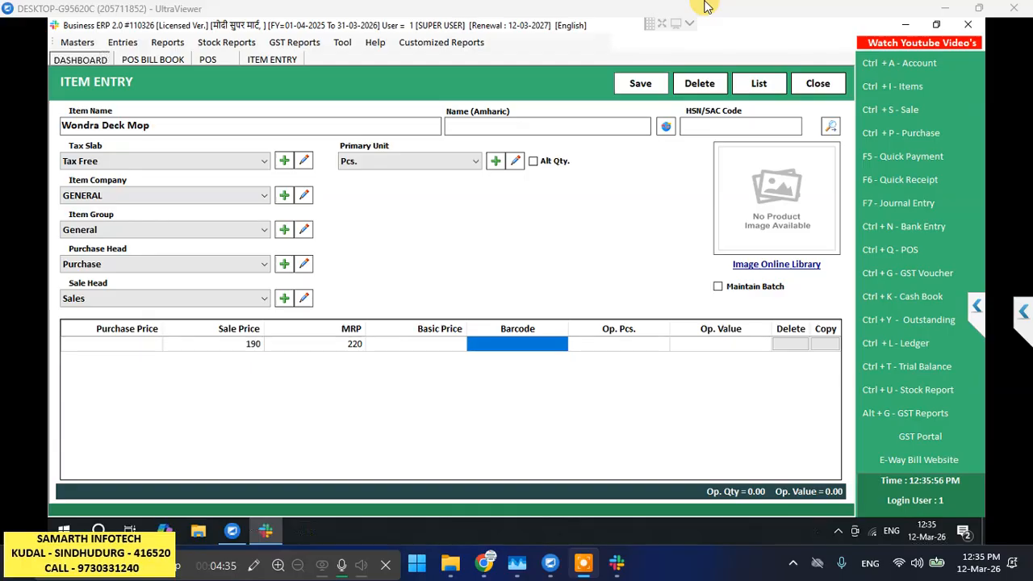
{"action": "type", "text": "8908026000306"}
{"action": "key", "text": "Return"}
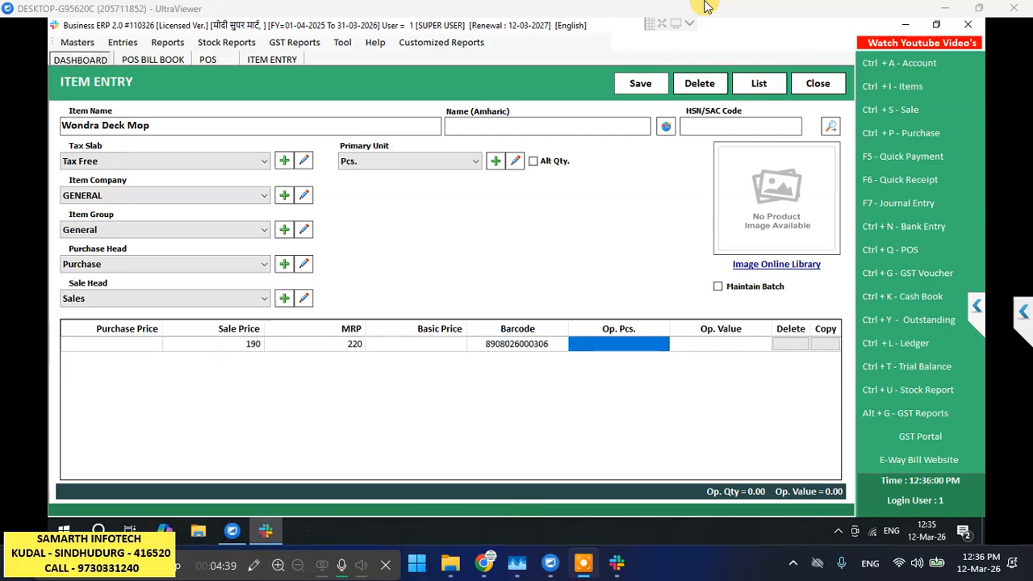
{"action": "key", "text": "alt+s"}
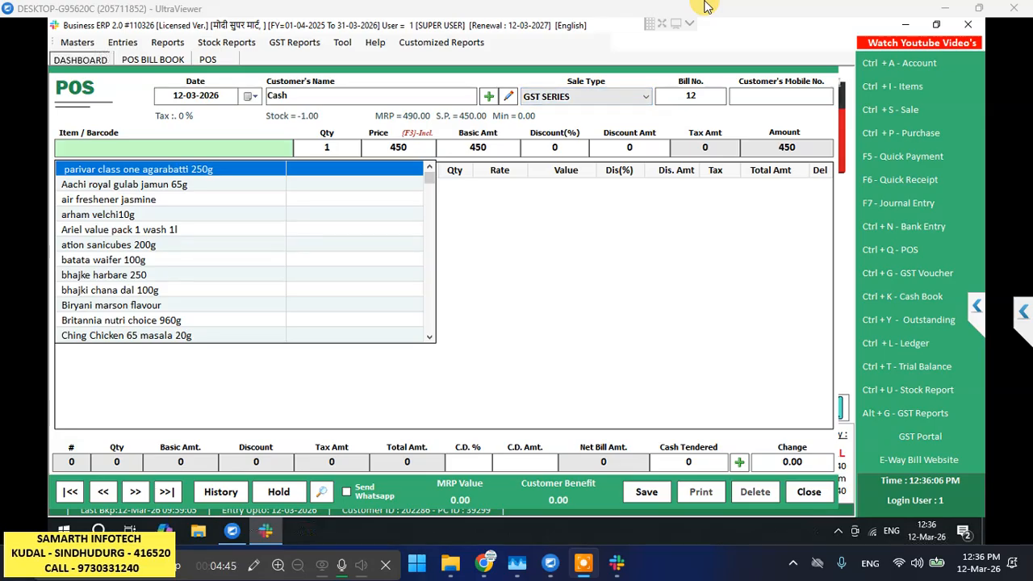
Start a new item entry named Wondra globe ceiling brush
{"action": "key", "text": "ctrl+i"}
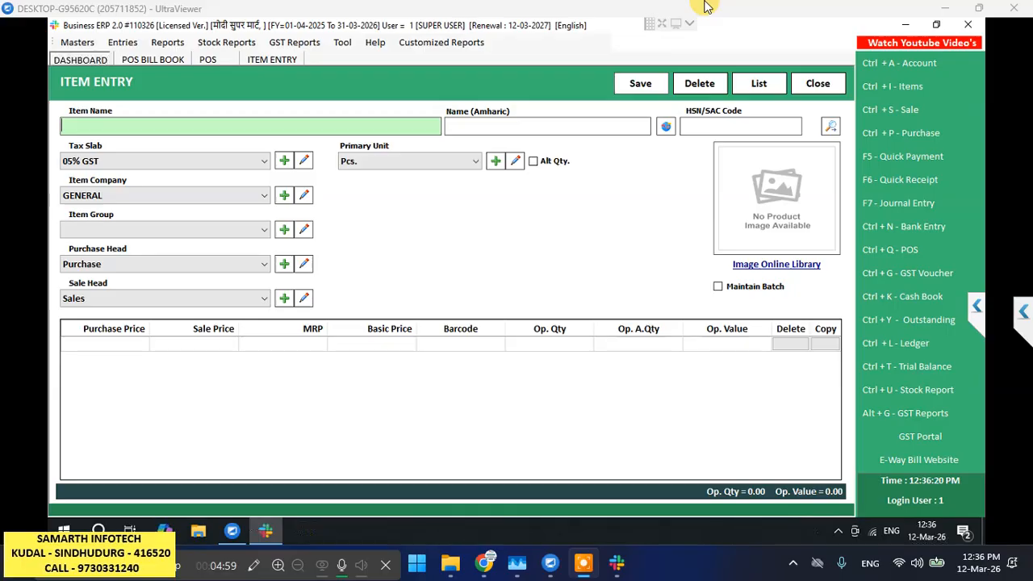
{"action": "type", "text": "Wondra glo"}
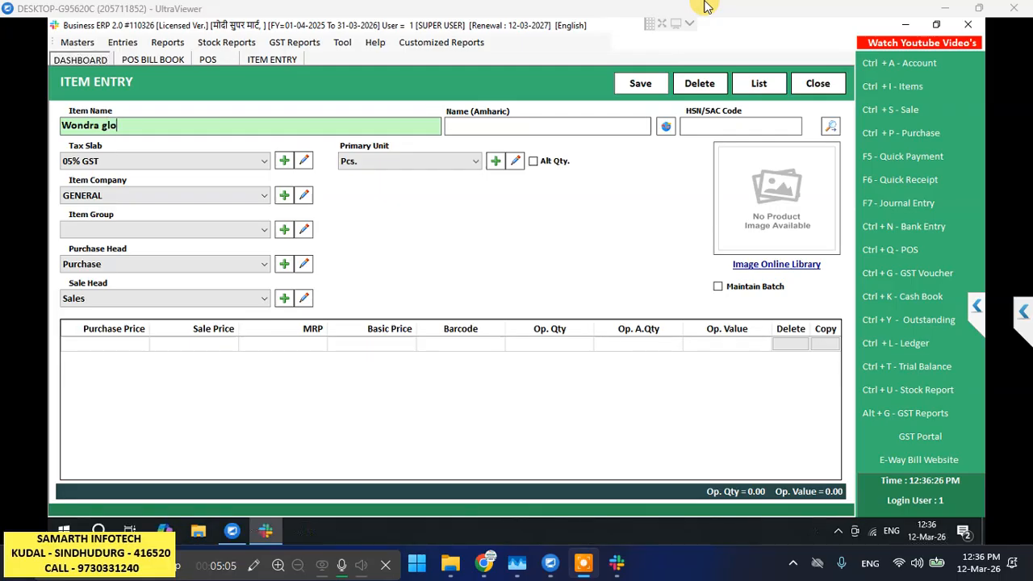
{"action": "type", "text": "be c"}
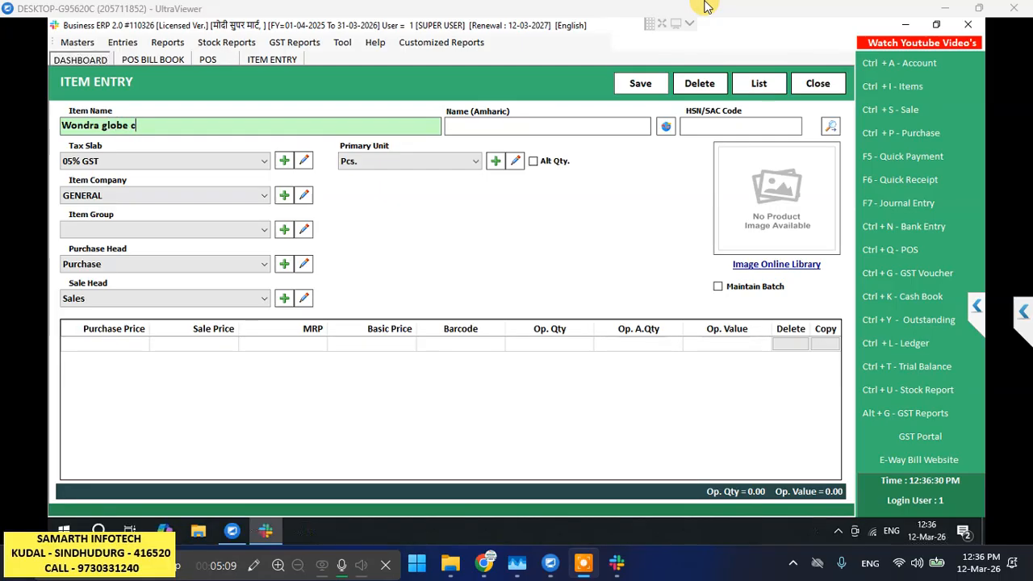
{"action": "type", "text": "ek"}
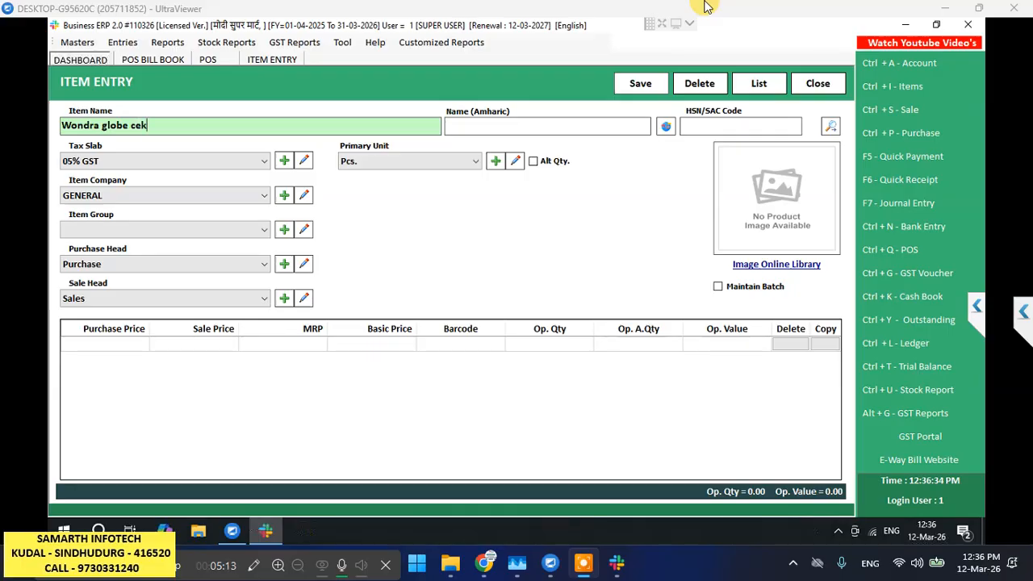
{"action": "type", "text": "p"}
{"action": "key", "text": "BackSpace"}
{"action": "key", "text": "BackSpace"}
{"action": "type", "text": "iling"}
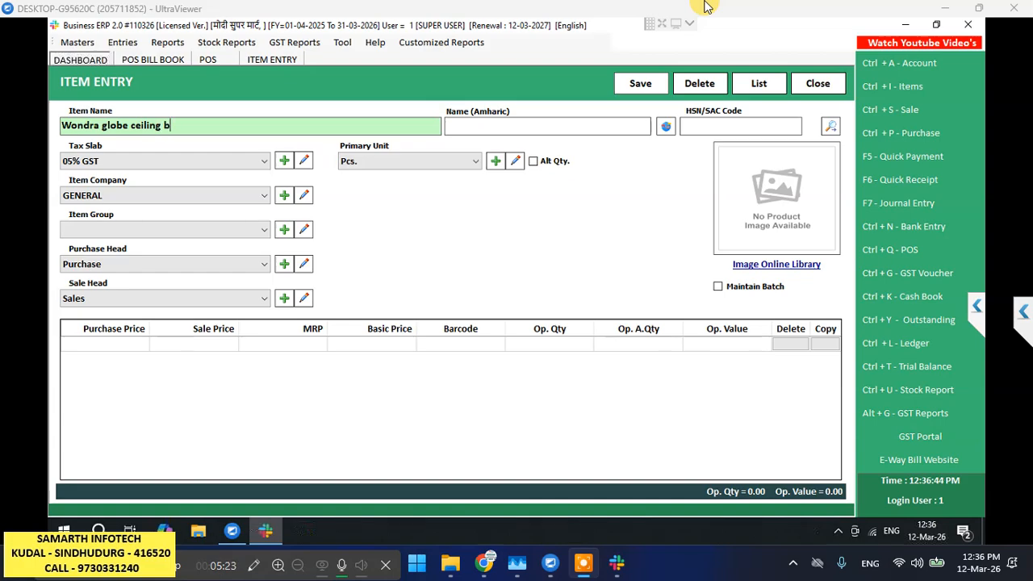
{"action": "type", "text": " brush"}
{"action": "key", "text": "Tab"}
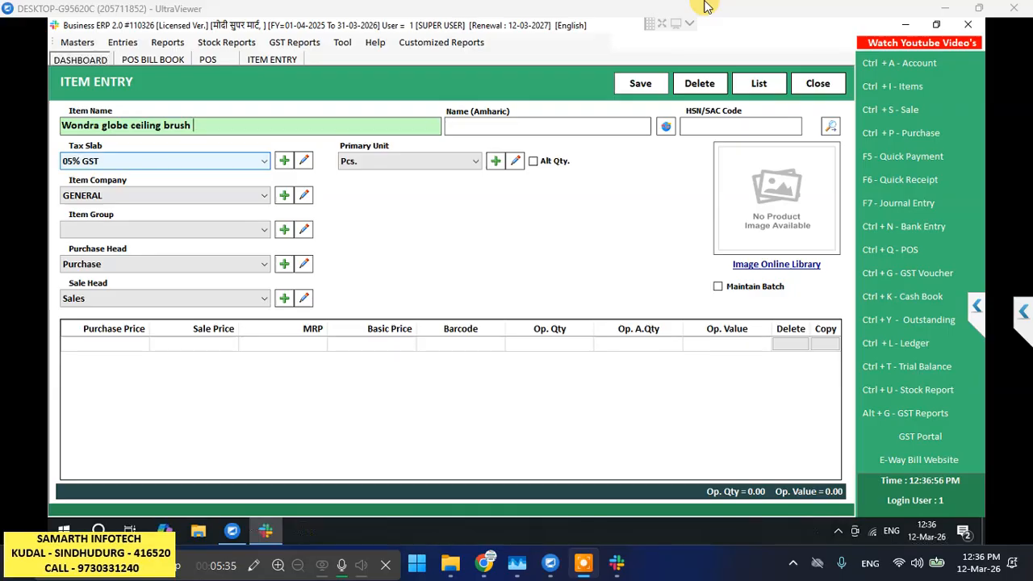
Leave the Amharic name and HSN/SAC code empty and set the ceiling brush's tax slab to Tax Free
{"action": "key", "text": "Tab"}
{"action": "key", "text": "Return"}
{"action": "key", "text": "Return"}
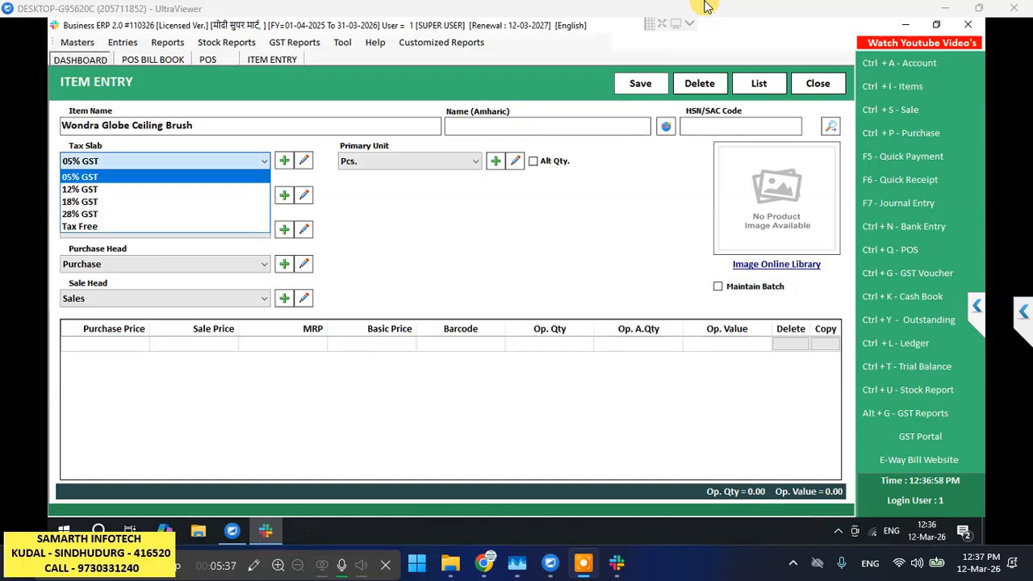
{"action": "key", "text": "Down"}
{"action": "key", "text": "Down"}
{"action": "key", "text": "Down"}
{"action": "key", "text": "Down"}
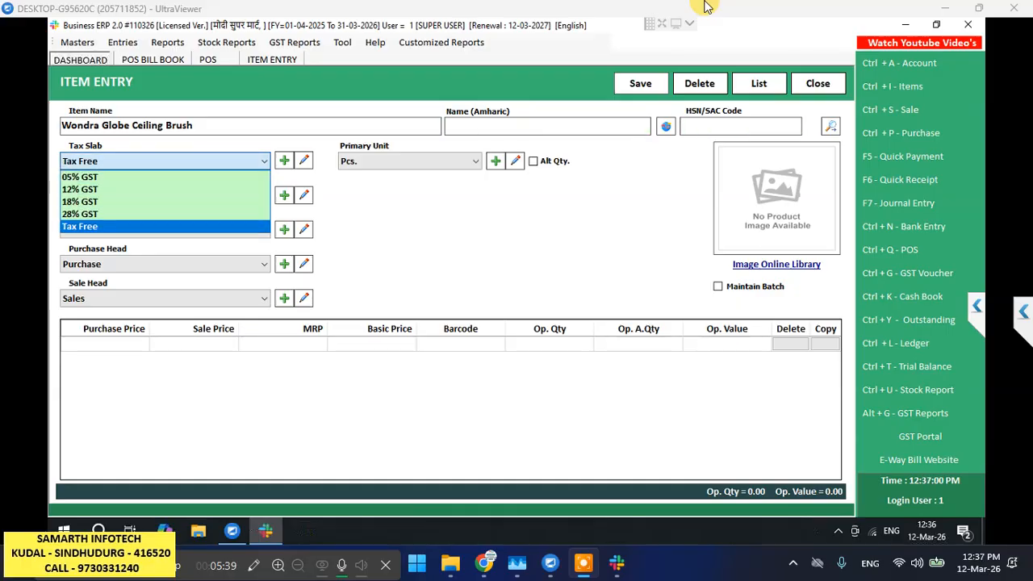
{"action": "key", "text": "Return"}
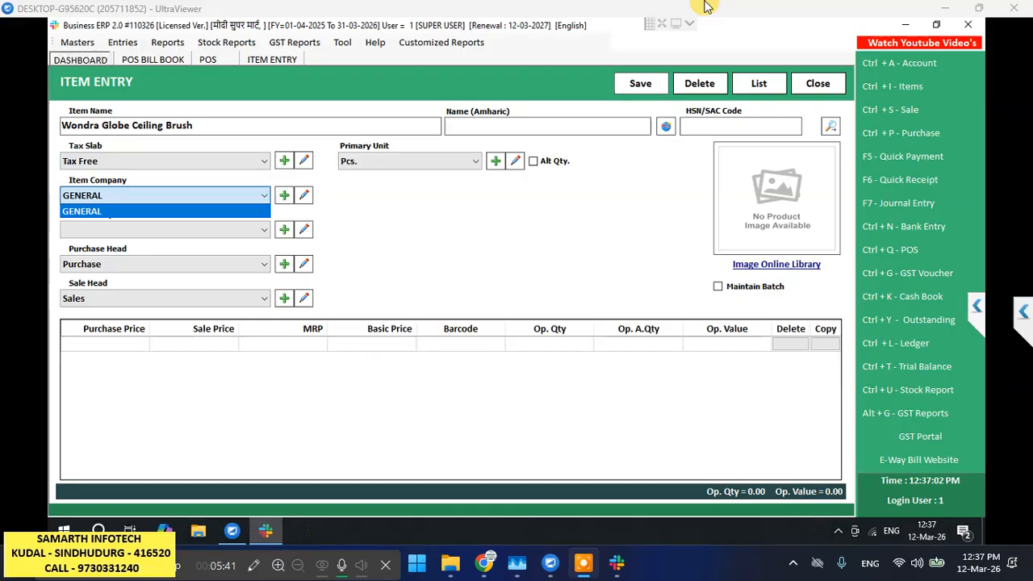
Accept company GENERAL, group General, the Purchase and Sales heads and the Pcs. unit for Wondra Globe Ceiling Brush
{"action": "key", "text": "Return"}
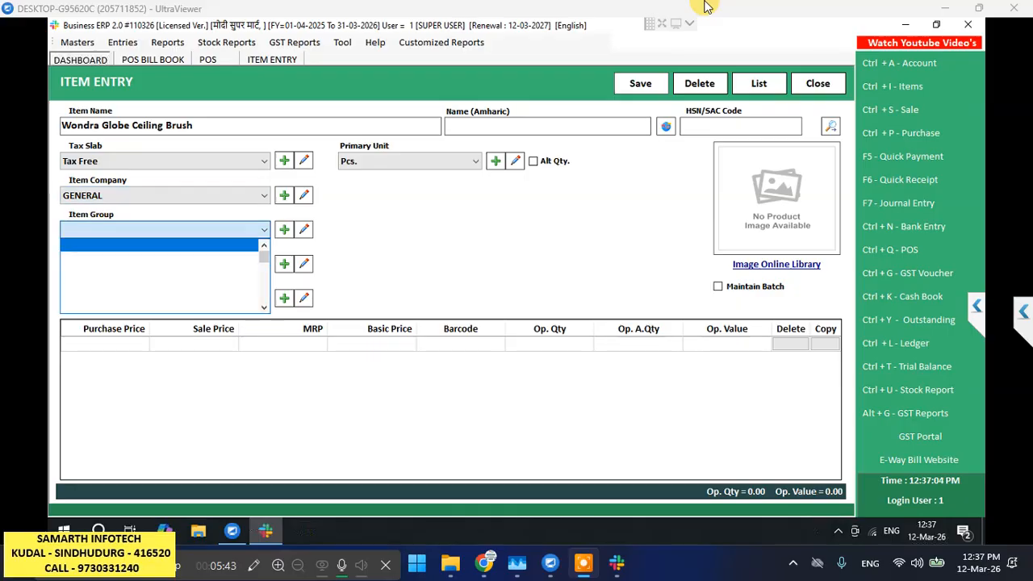
{"action": "key", "text": "Return"}
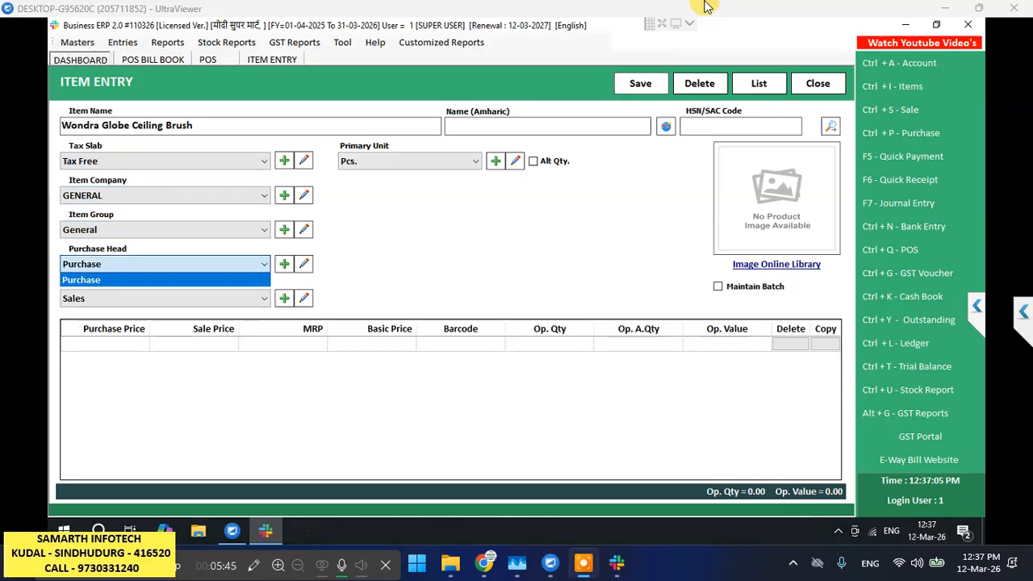
{"action": "key", "text": "Return"}
{"action": "key", "text": "Return"}
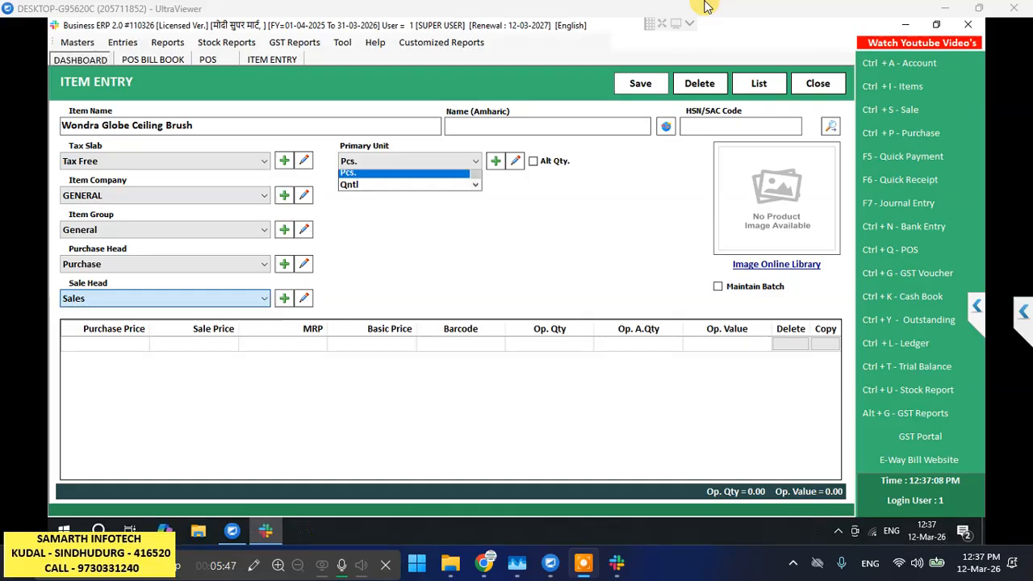
{"action": "key", "text": "Return"}
{"action": "key", "text": "Return"}
{"action": "key", "text": "Return"}
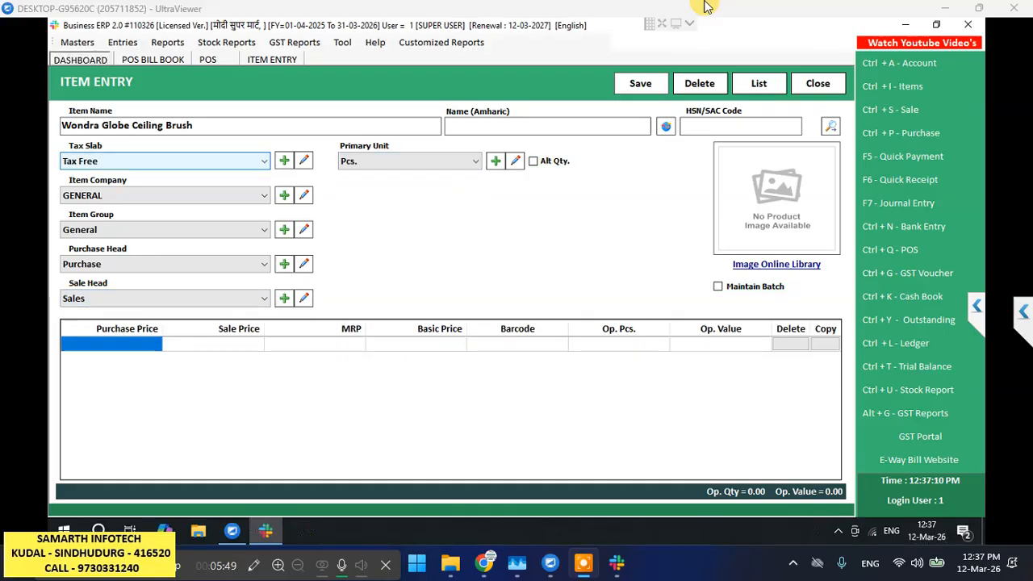
{"action": "key", "text": "Return"}
{"action": "key", "text": "Return"}
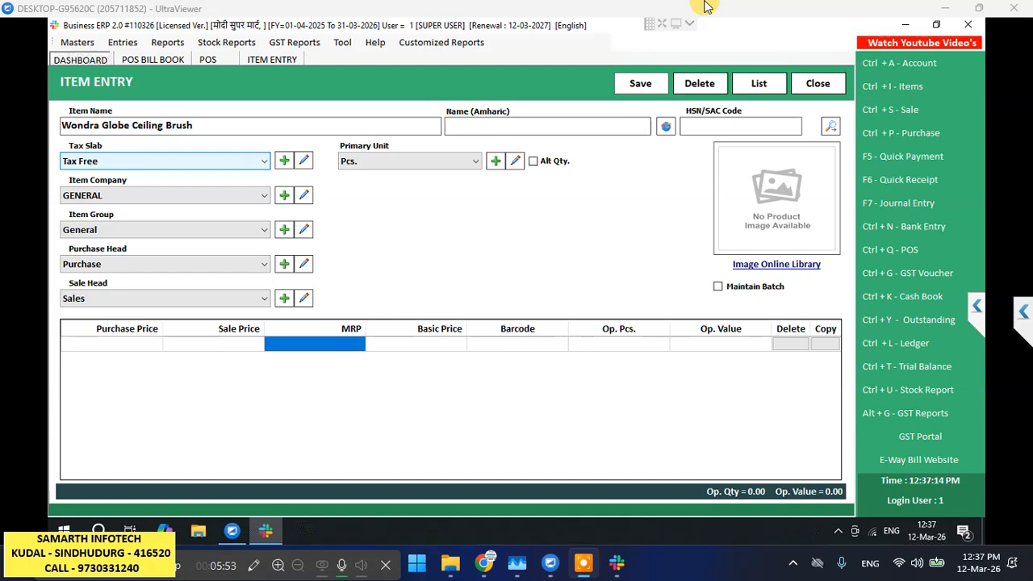
{"action": "type", "text": "28"}
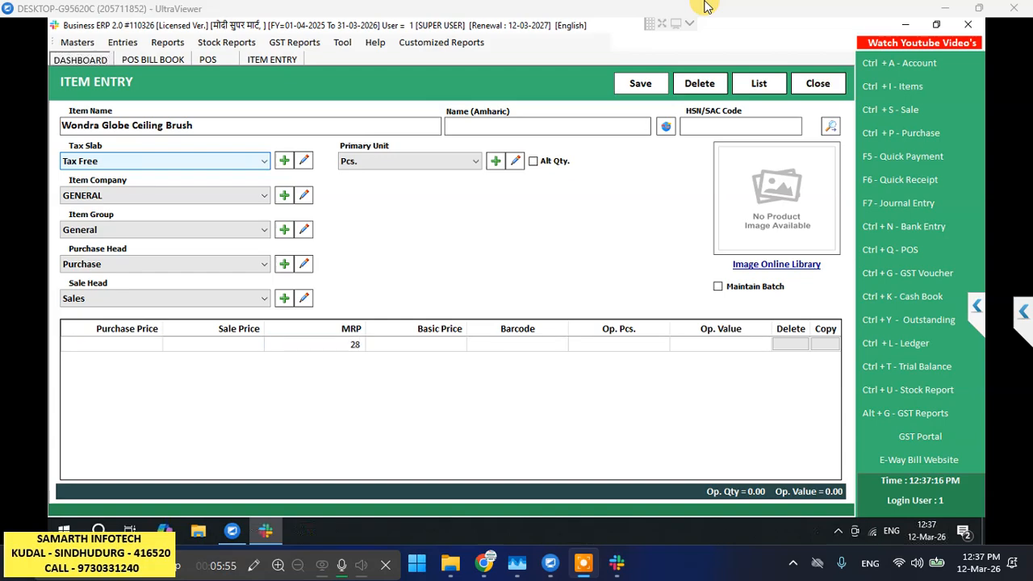
{"action": "type", "text": "0"}
{"action": "key", "text": "Return"}
{"action": "key", "text": "Return"}
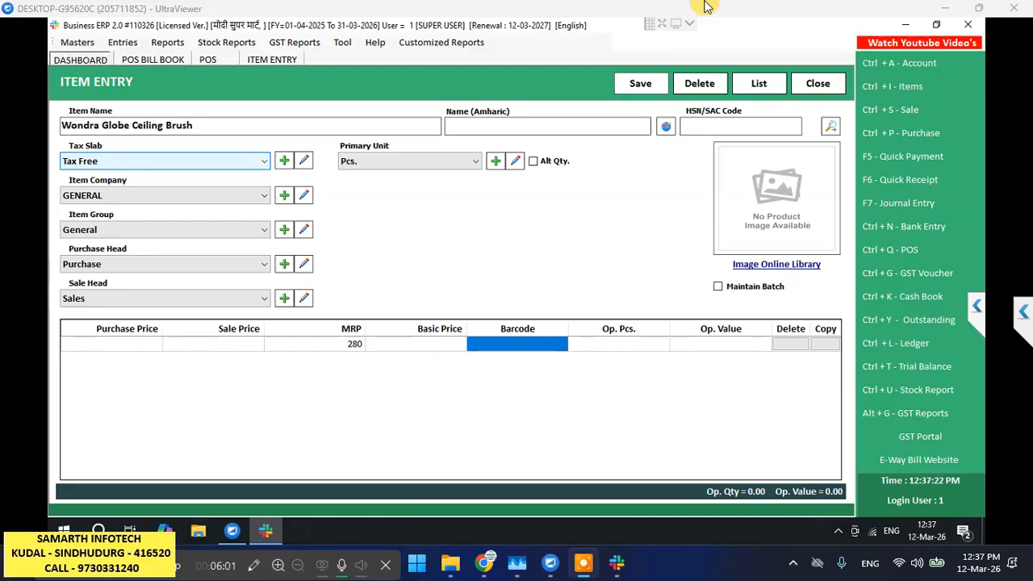
{"action": "type", "text": "8908026000191"}
{"action": "key", "text": "Return"}
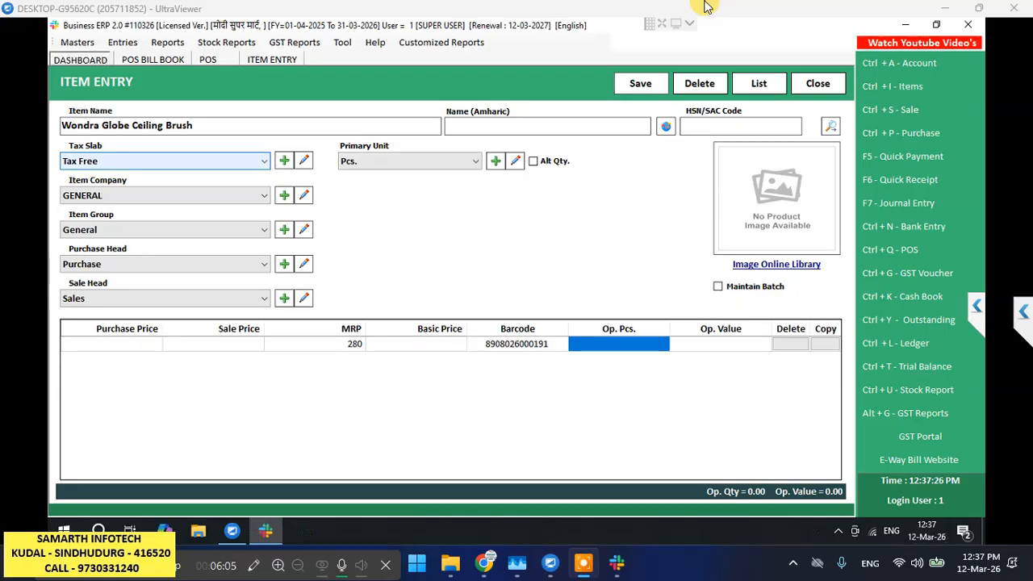
Set the Wondra Globe Ceiling Brush sale price to 250 and save the item
{"action": "left_click", "coordinate": [213, 345]}
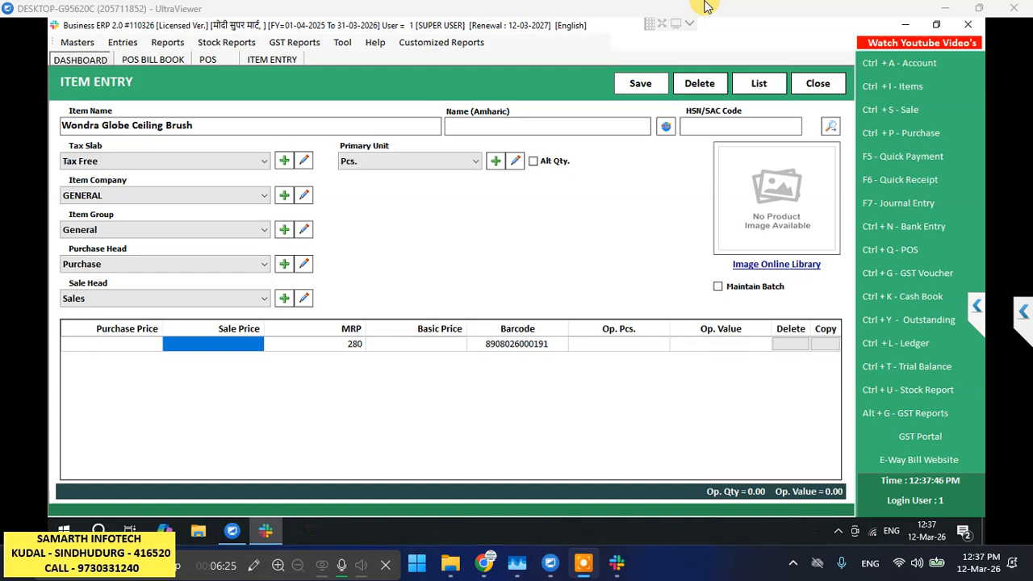
{"action": "type", "text": "250"}
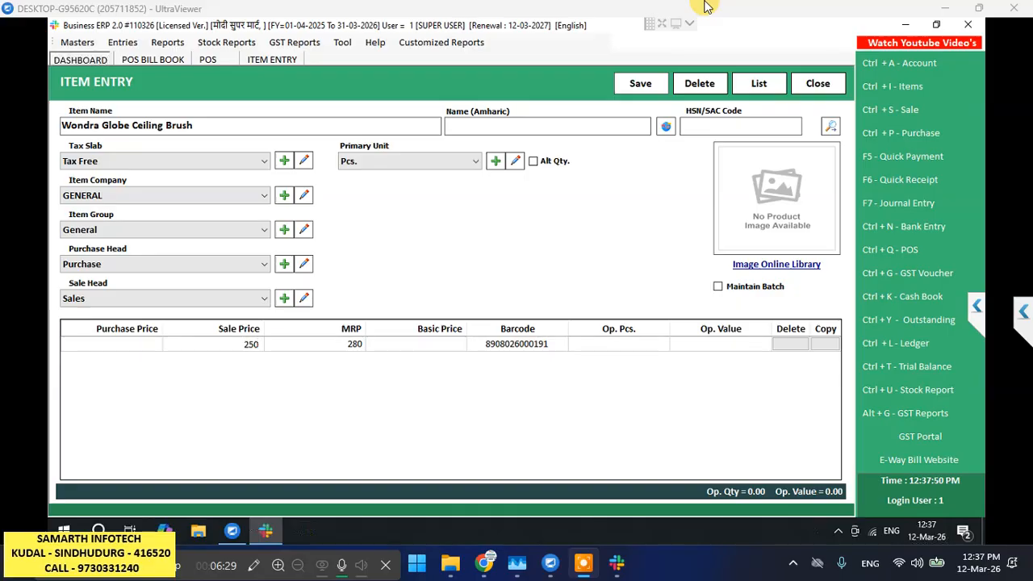
{"action": "key", "text": "alt+s"}
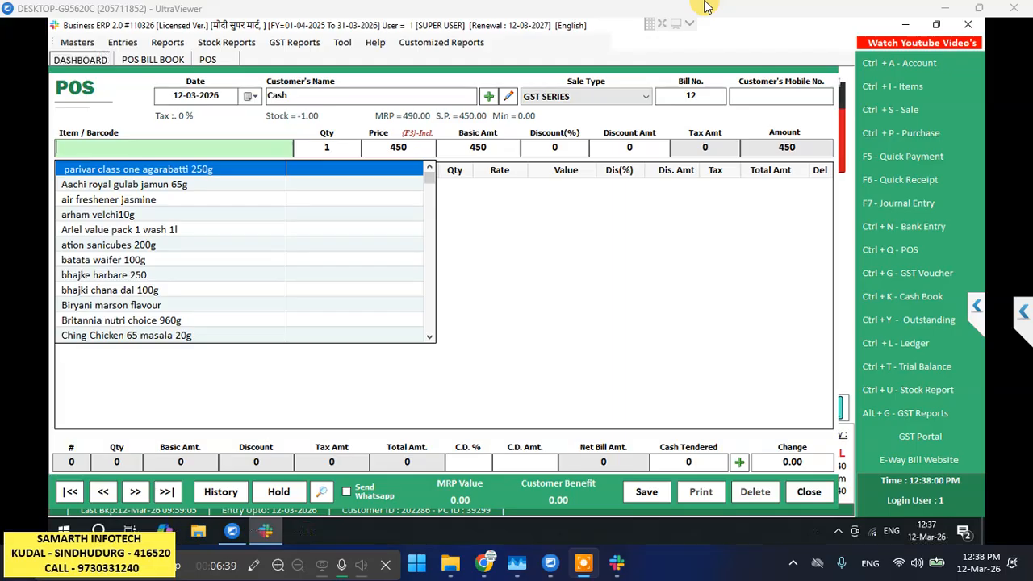
Search the POS items for "wondra GLOBE cei", load Wondra Globe Ceiling Brush to check its prices and return to the item field
{"action": "type", "text": "won"}
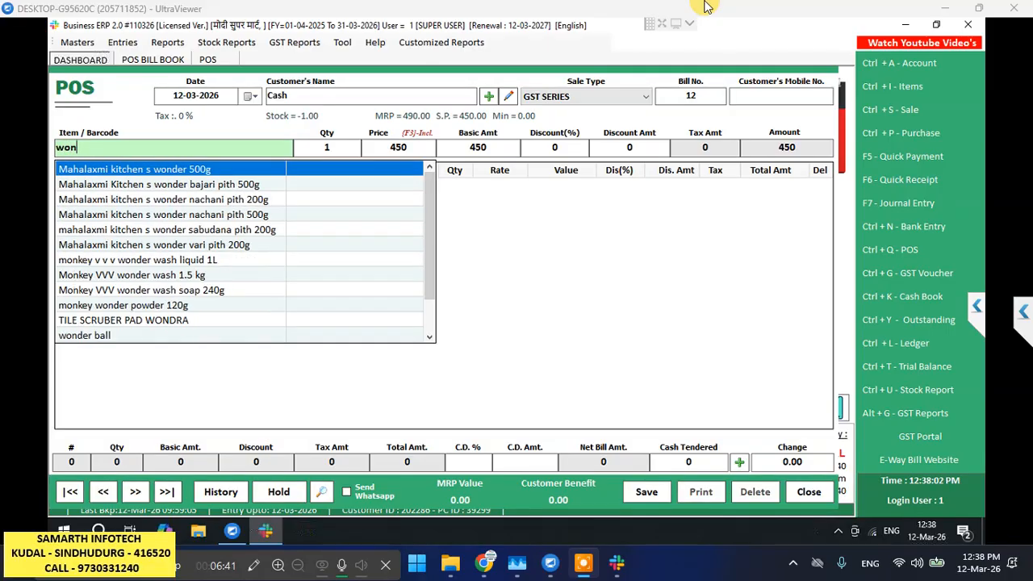
{"action": "type", "text": "dra"}
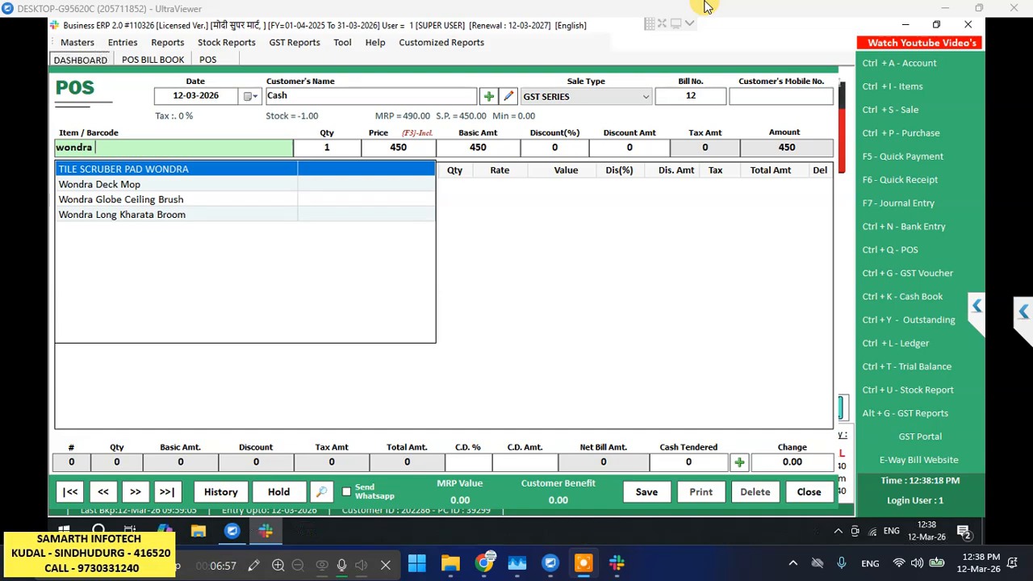
{"action": "key", "text": "Down"}
{"action": "key", "text": "Down"}
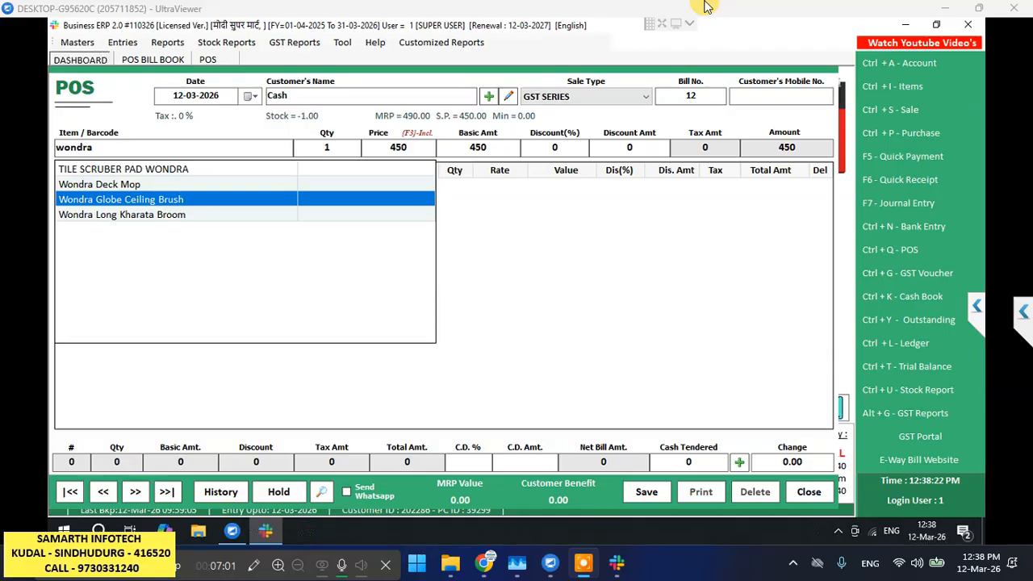
{"action": "type", "text": "GLO"}
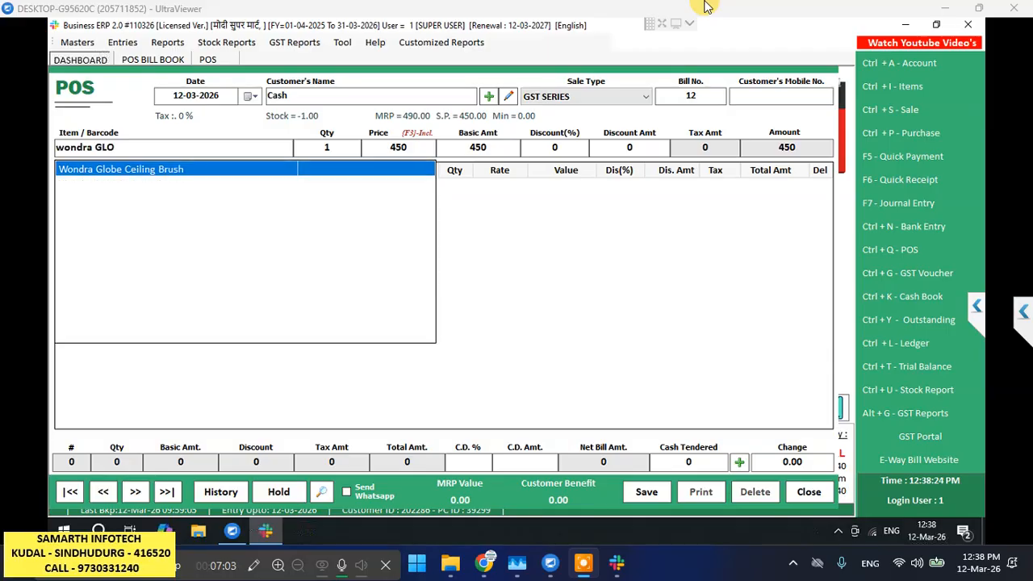
{"action": "type", "text": "BE"}
{"action": "key", "text": "Up"}
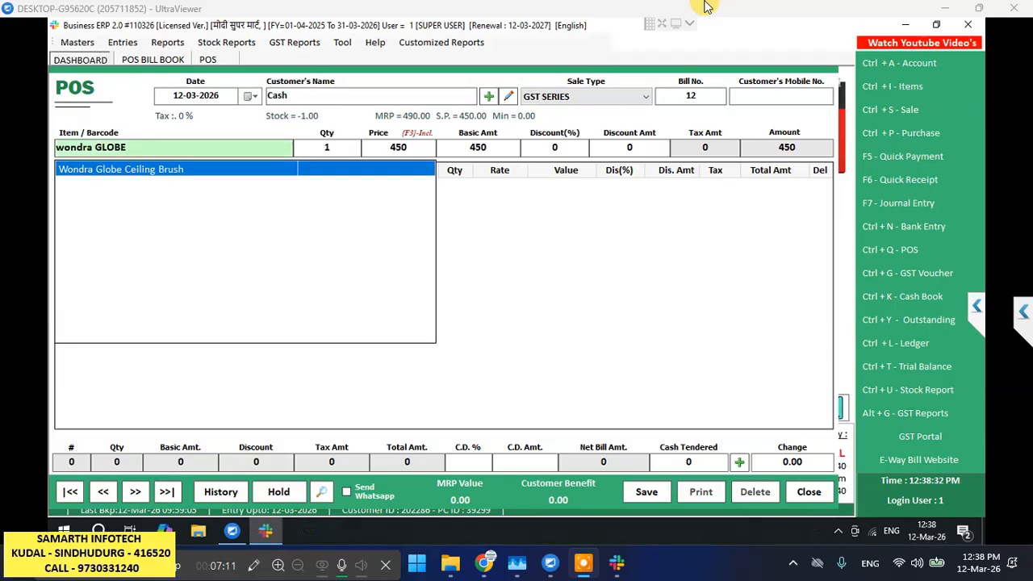
{"action": "type", "text": "cei"}
{"action": "key", "text": "Down"}
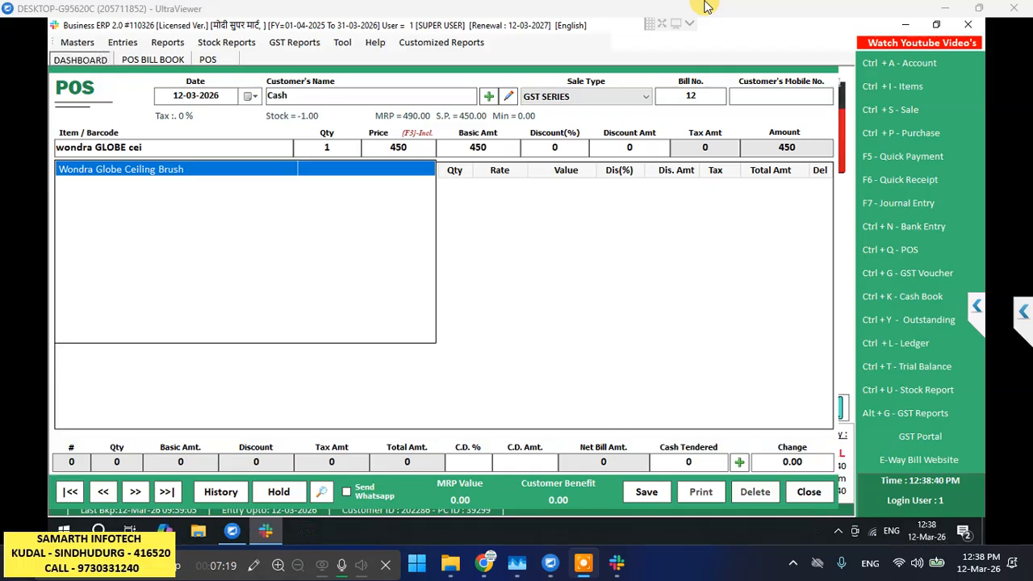
{"action": "key", "text": "Return"}
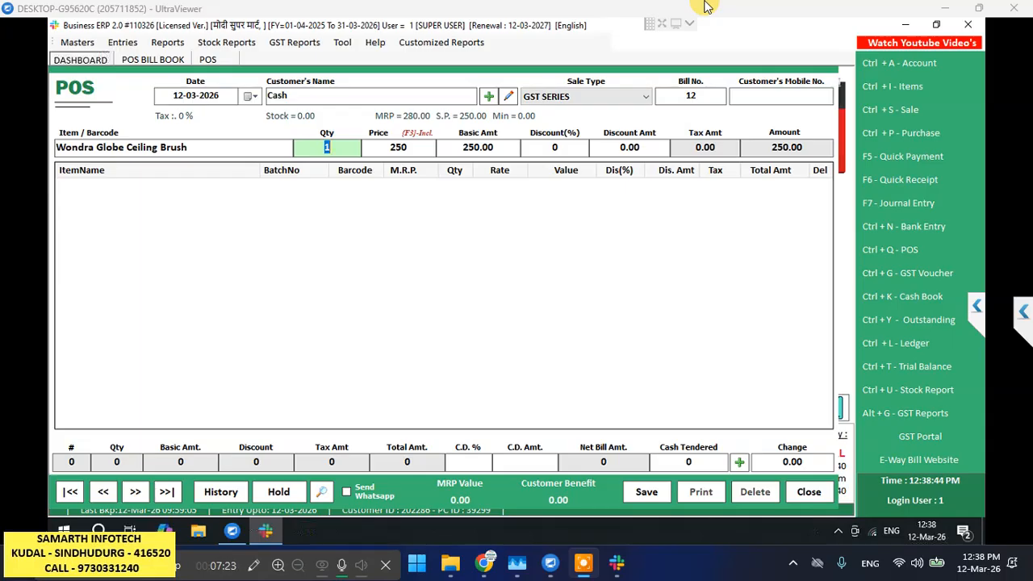
{"action": "key", "text": "shift+Tab"}
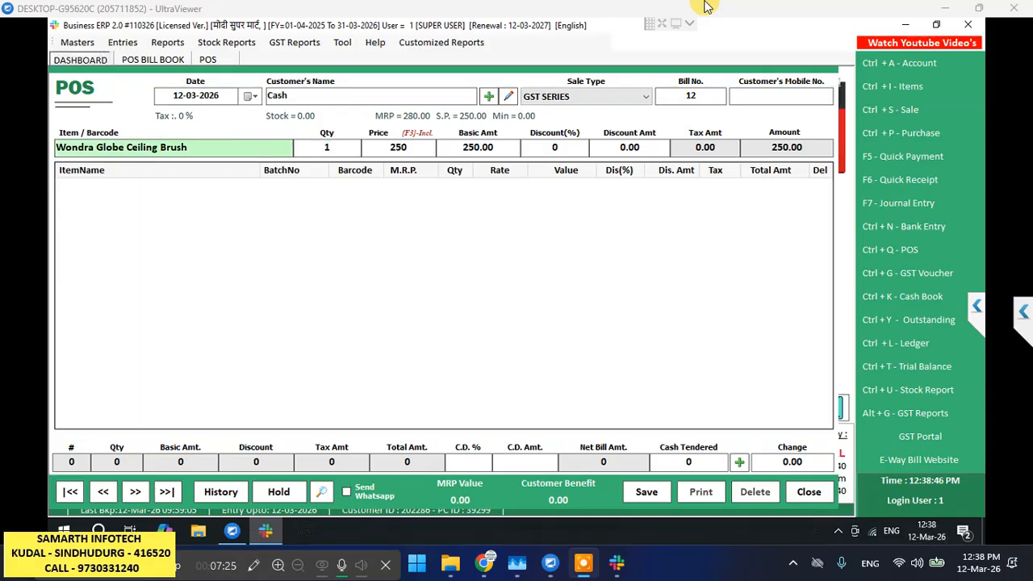
Open Wondra Globe Ceiling Brush from POS, update its sale price to 230, and return to an empty POS item field
{"action": "key", "text": "F2"}
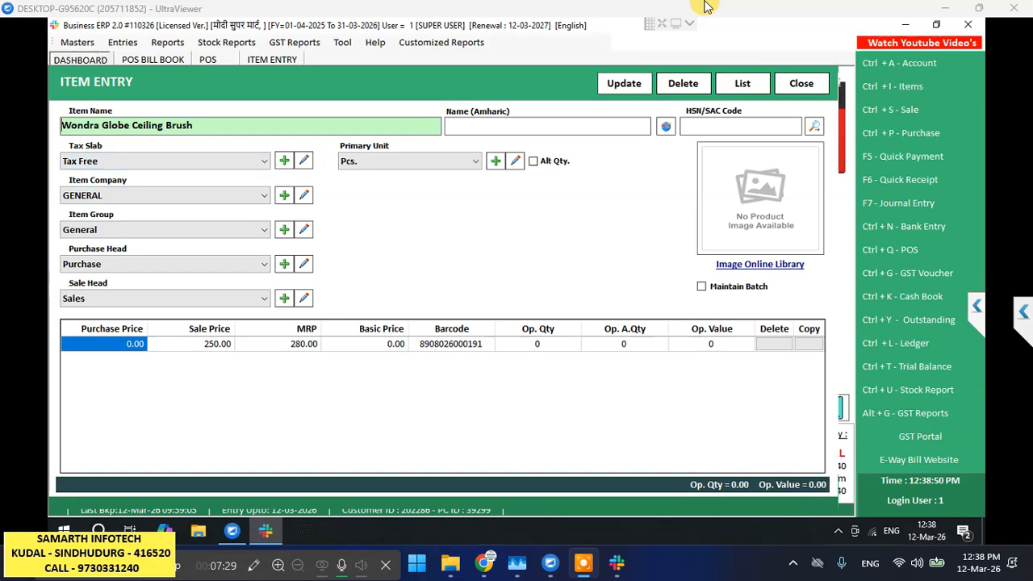
{"action": "left_click", "coordinate": [192, 344]}
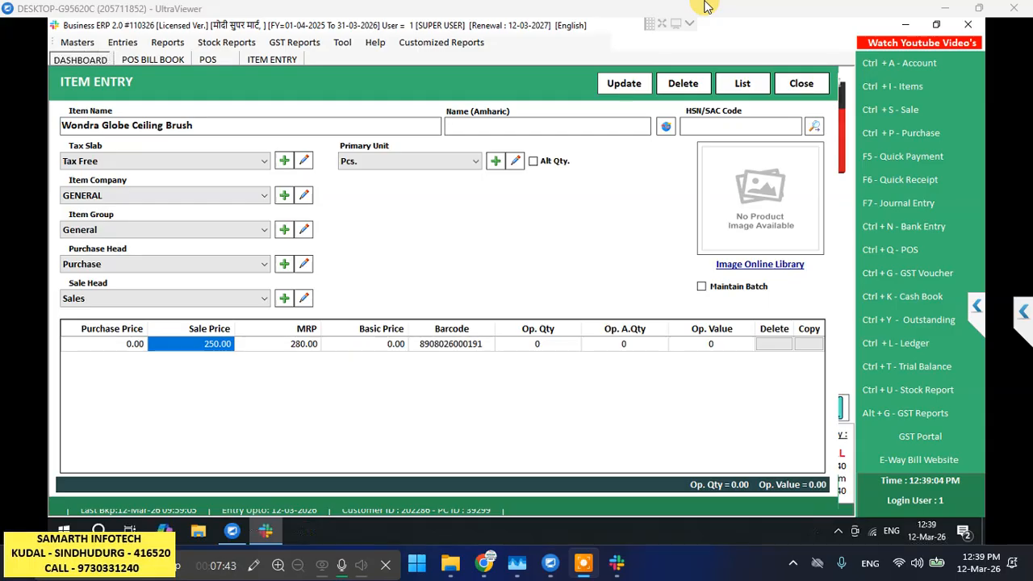
{"action": "type", "text": "230"}
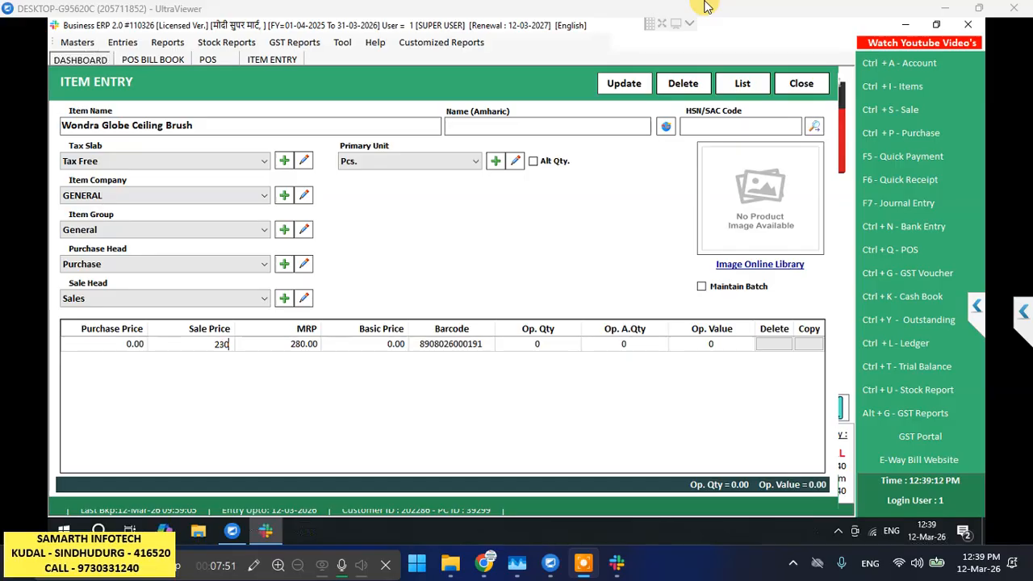
{"action": "key", "text": "ctrl+s"}
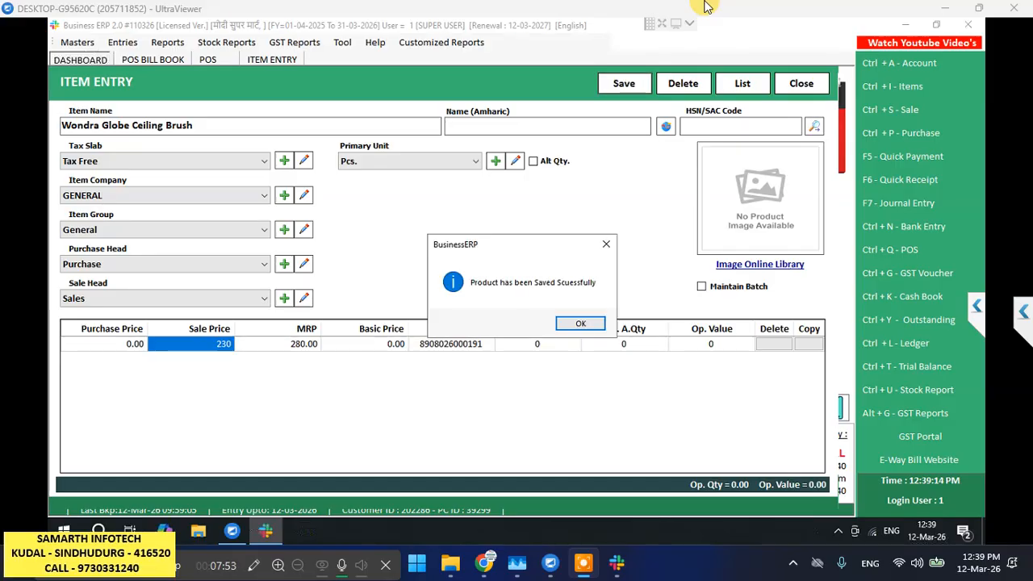
{"action": "key", "text": "Return"}
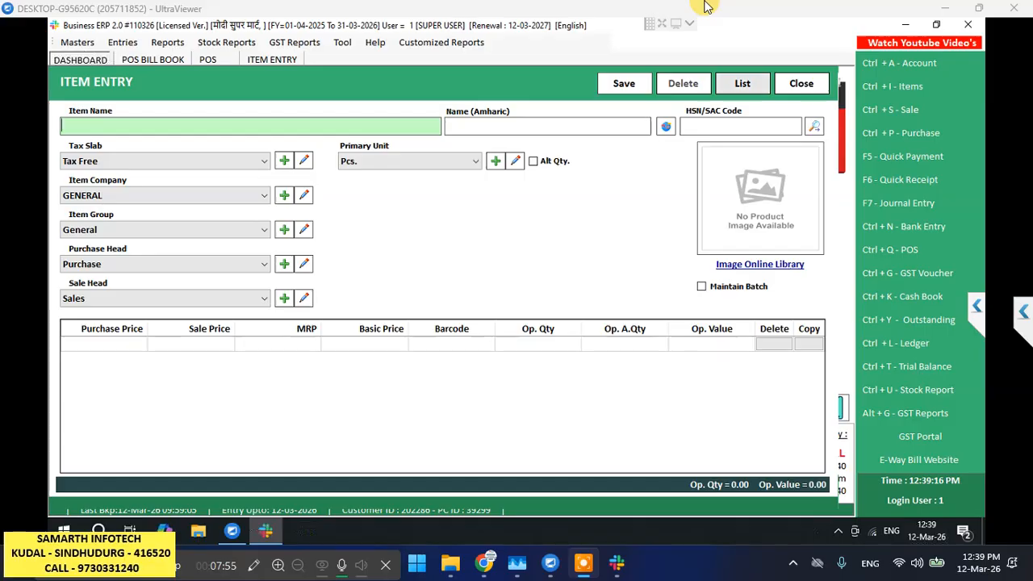
{"action": "left_click", "coordinate": [801, 84]}
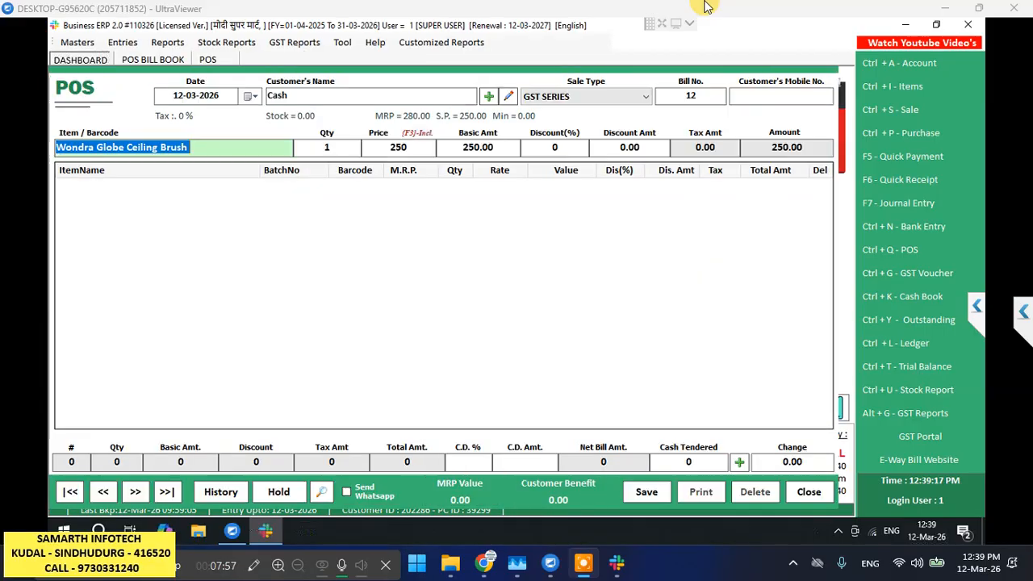
{"action": "key", "text": "BackSpace"}
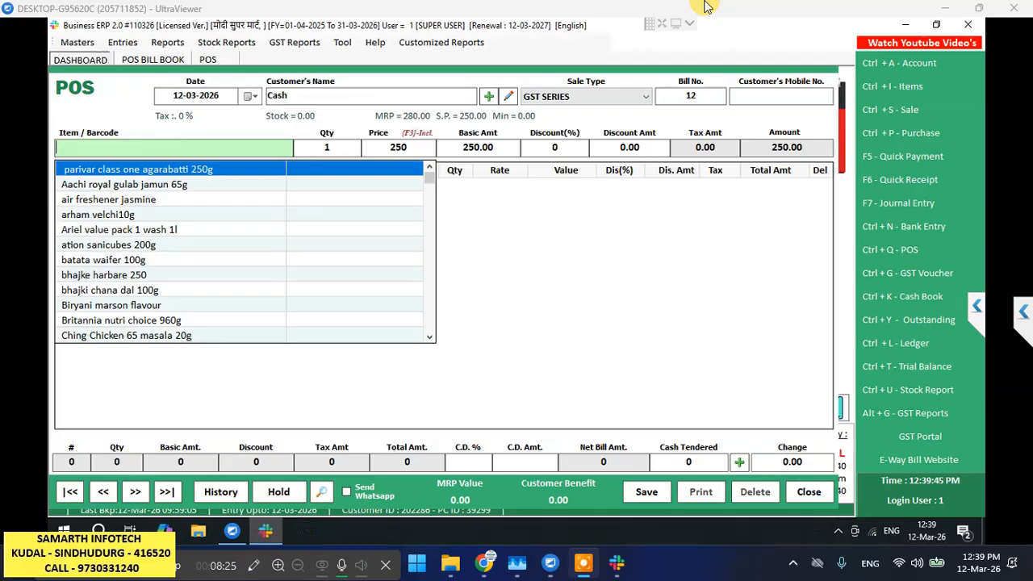
Start a new item in the item master and name it Wondra Kharata Broom
{"action": "key", "text": "ctrl+i"}
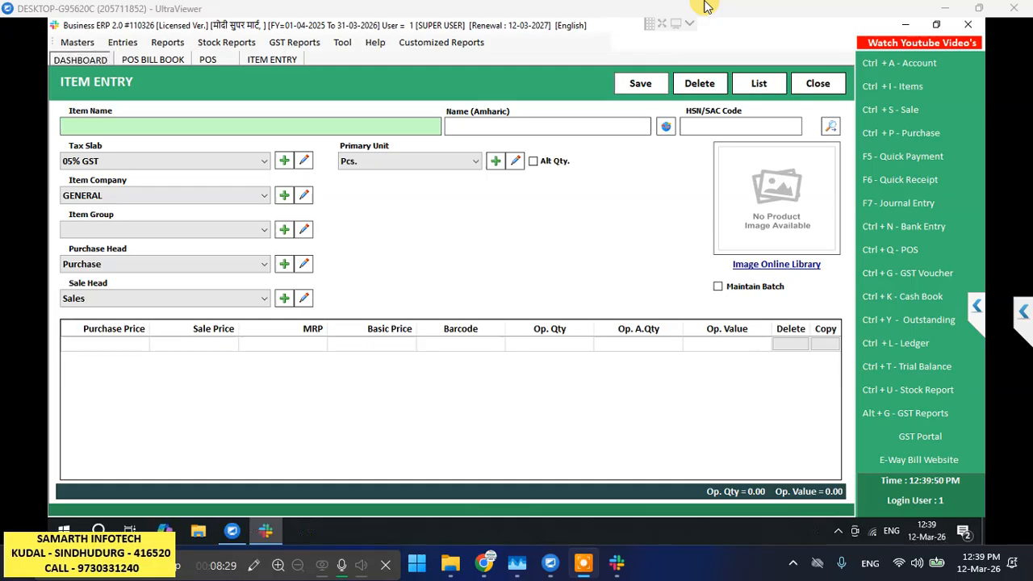
{"action": "type", "text": "Wondra"}
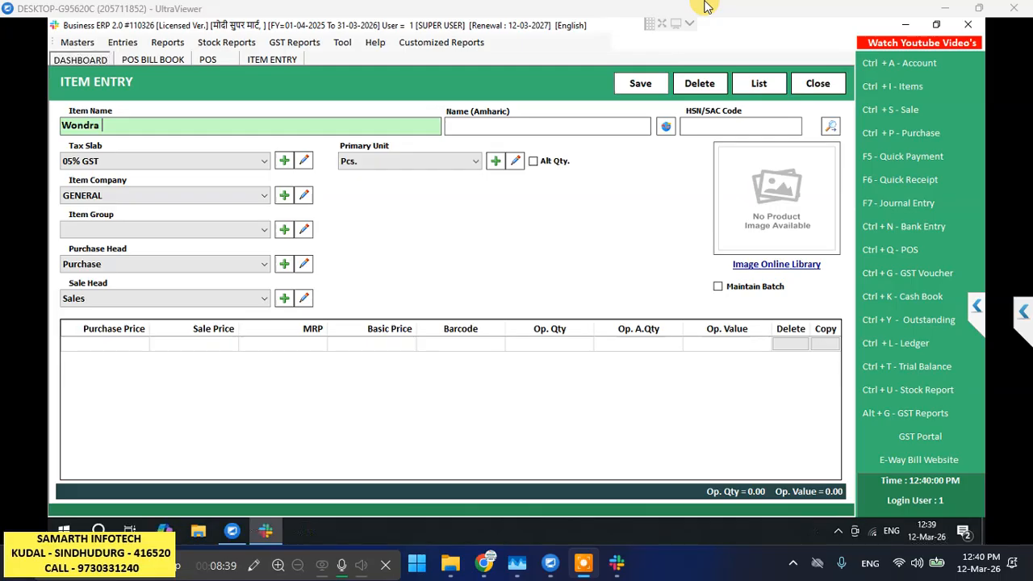
{"action": "type", "text": "kha"}
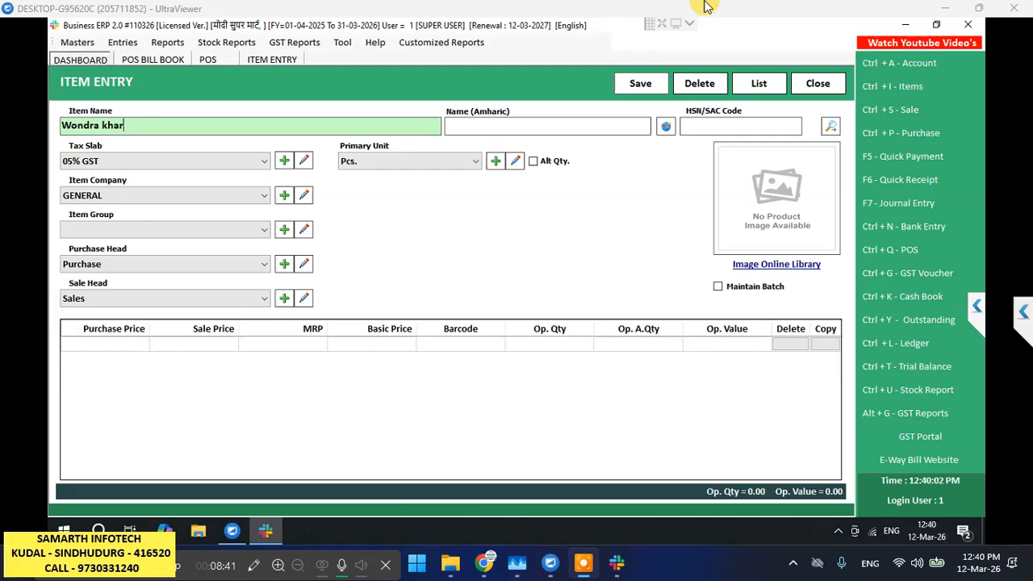
{"action": "type", "text": "tara bro"}
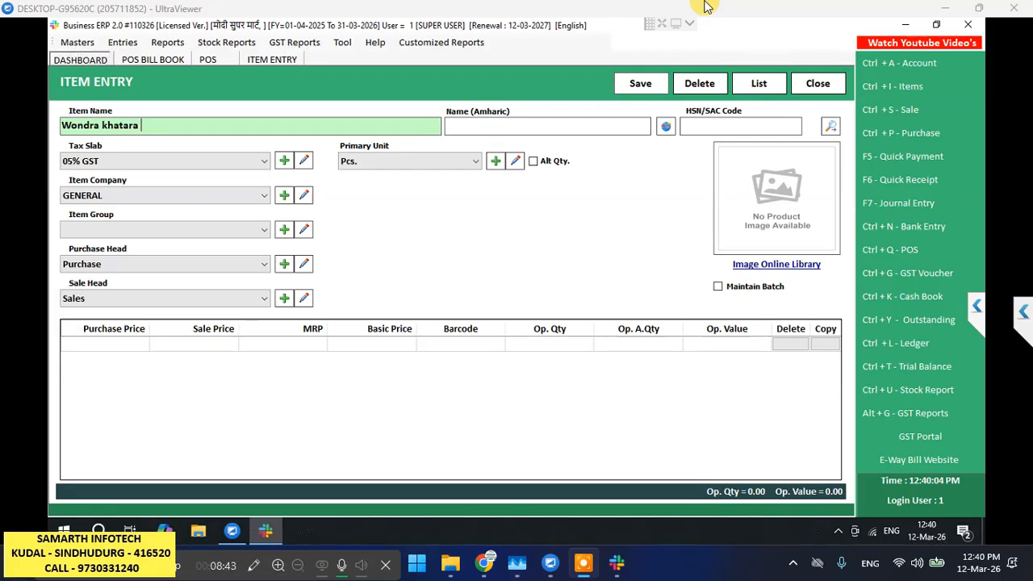
{"action": "type", "text": "om"}
{"action": "key", "text": "BackSpace"}
{"action": "key", "text": "BackSpace"}
{"action": "key", "text": "BackSpace"}
{"action": "key", "text": "BackSpace"}
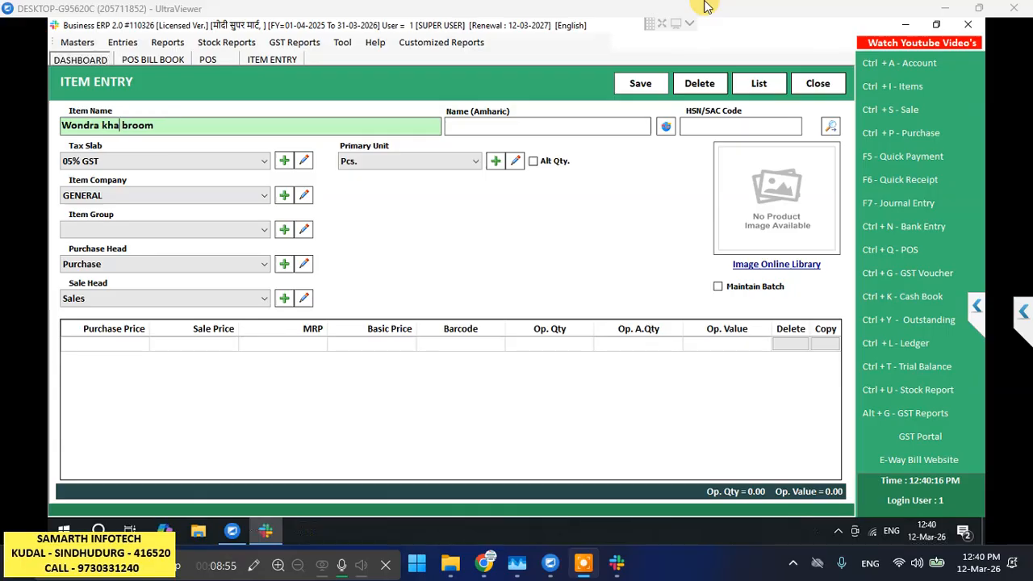
{"action": "type", "text": "rata"}
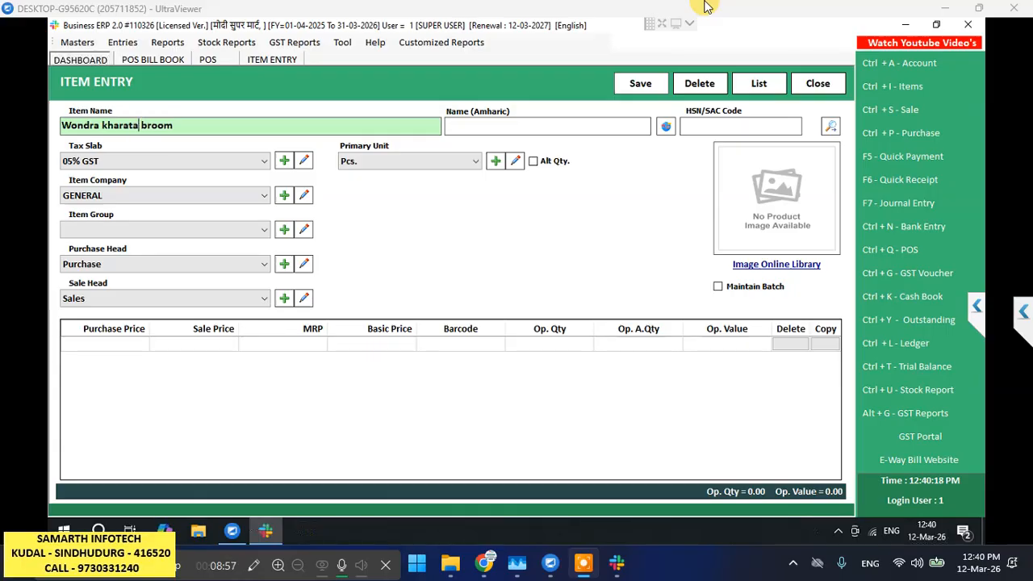
{"action": "key", "text": "End"}
Leave the alternate name and HSN code of Wondra Kharata Broom blank and set its tax slab to Tax Free
{"action": "key", "text": "Return"}
{"action": "key", "text": "Return"}
{"action": "key", "text": "Return"}
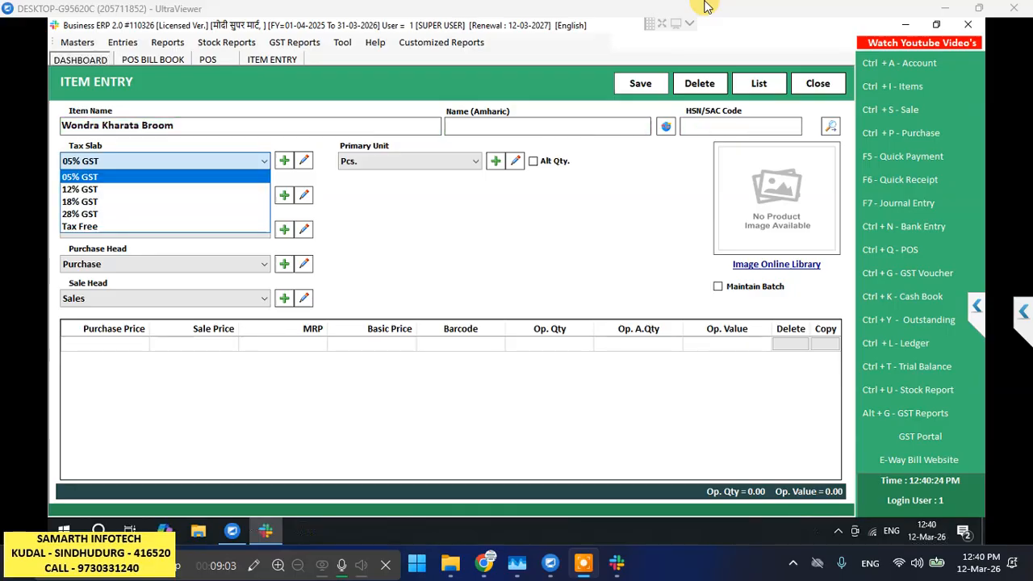
{"action": "key", "text": "Down"}
{"action": "key", "text": "Down"}
{"action": "key", "text": "Down"}
{"action": "key", "text": "Down"}
{"action": "key", "text": "Return"}
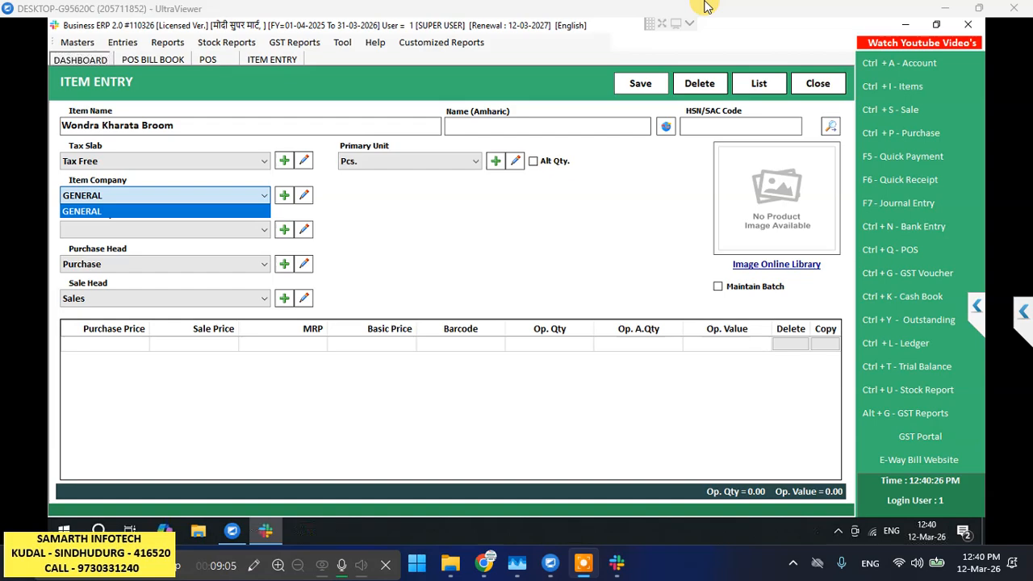
Accept company GENERAL, group General, the Purchase and Sales heads and the Pcs. unit for Wondra Kharata Broom
{"action": "key", "text": "Return"}
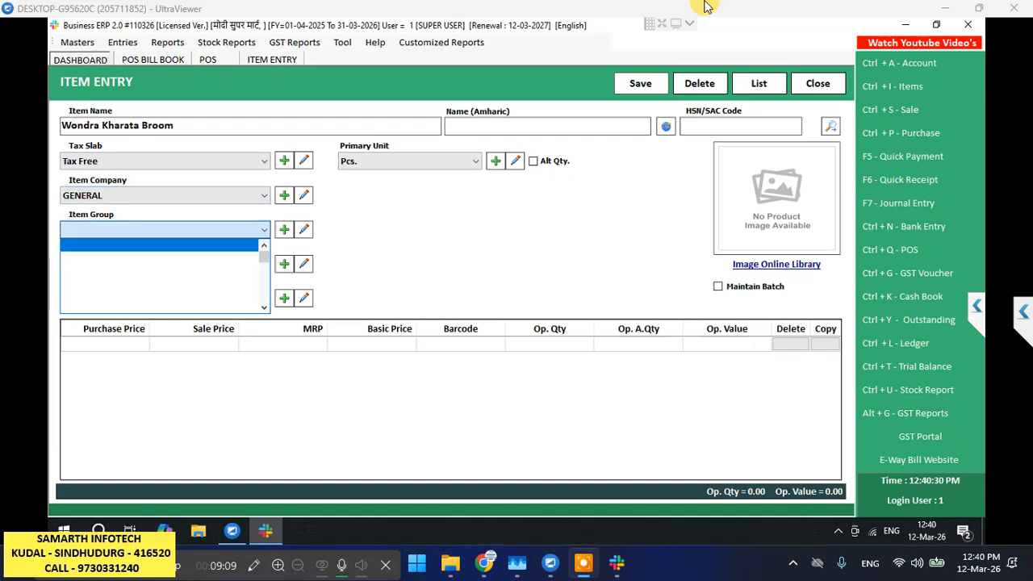
{"action": "key", "text": "Return"}
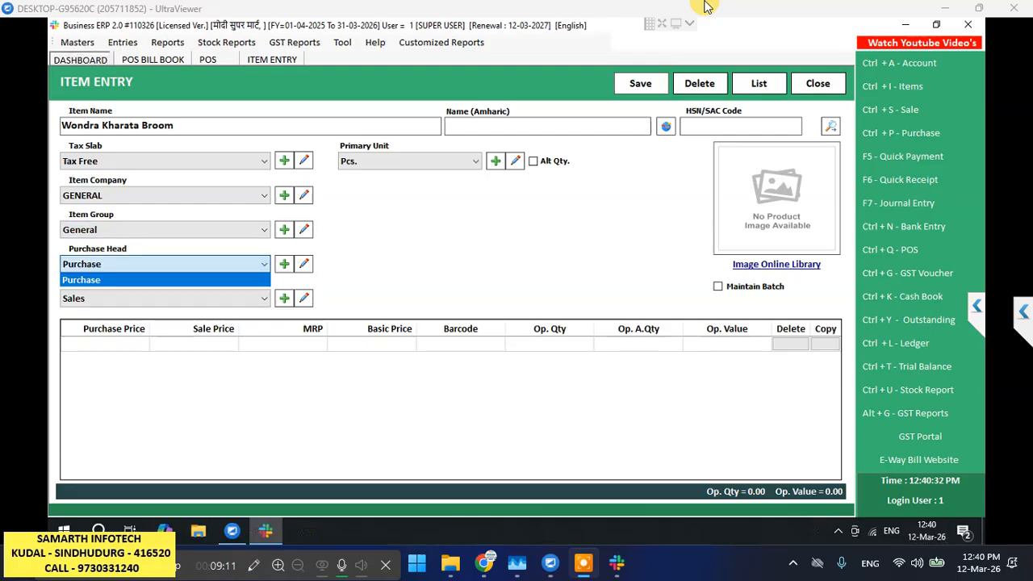
{"action": "key", "text": "Return"}
{"action": "key", "text": "Return"}
{"action": "key", "text": "Return"}
{"action": "key", "text": "Return"}
{"action": "key", "text": "Return"}
{"action": "key", "text": "Return"}
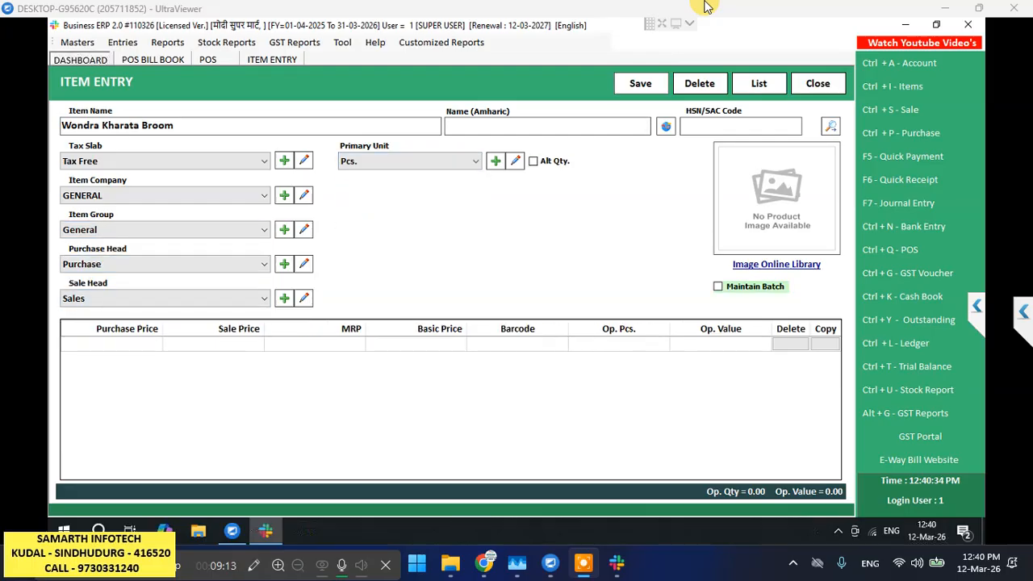
{"action": "key", "text": "Return"}
{"action": "key", "text": "Return"}
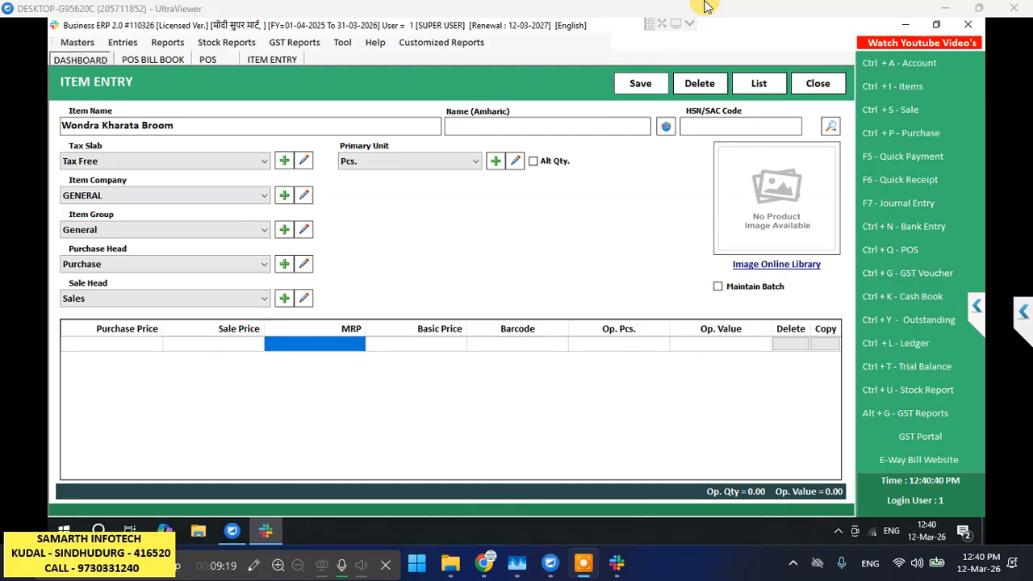
{"action": "type", "text": "140"}
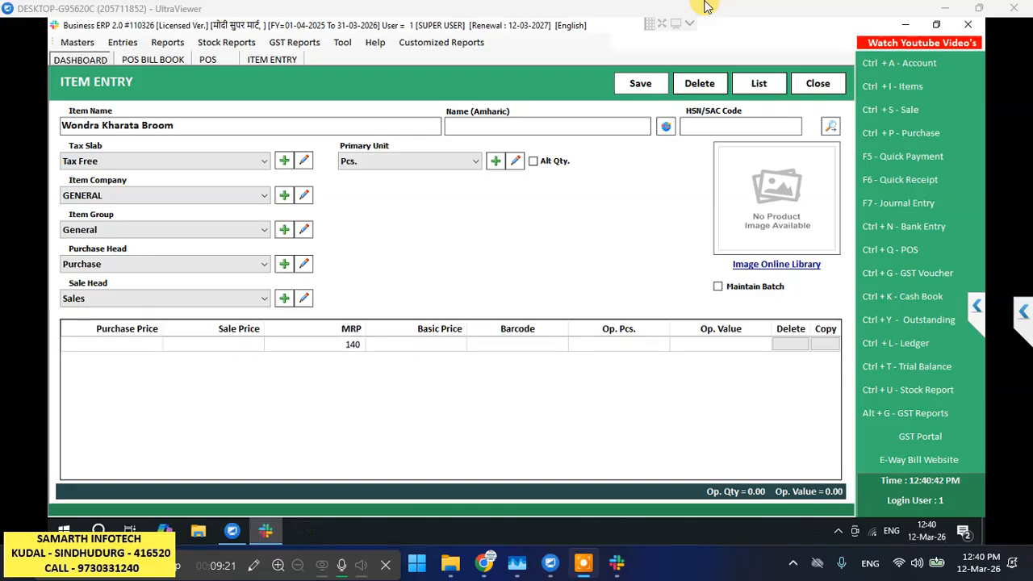
{"action": "key", "text": "Return"}
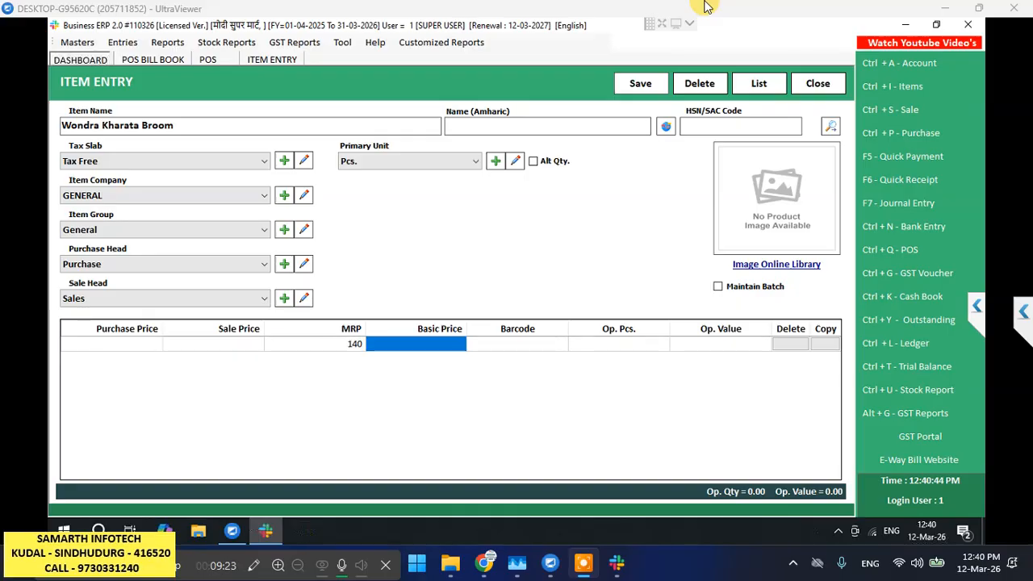
{"action": "key", "text": "Return"}
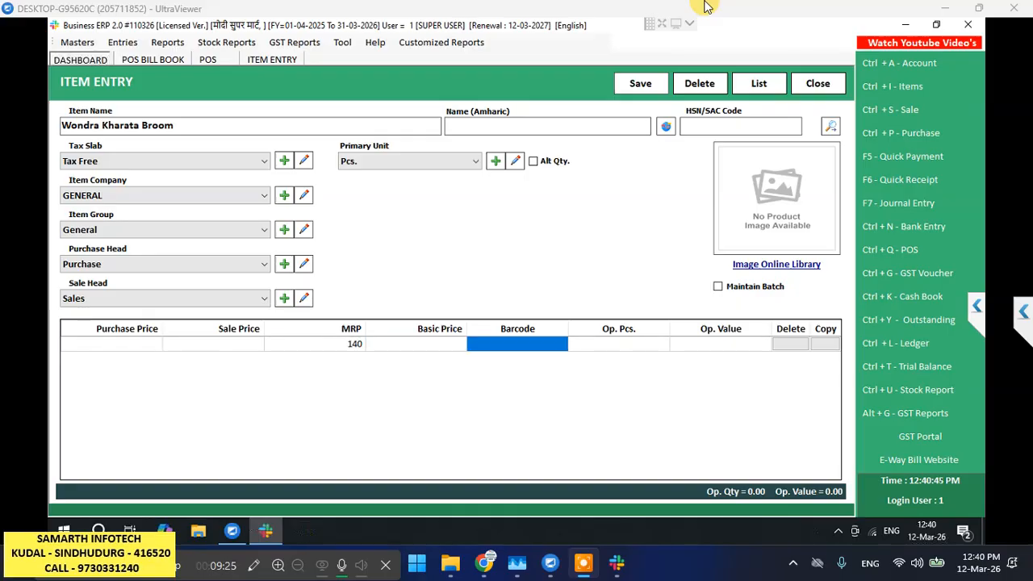
{"action": "key", "text": "Return"}
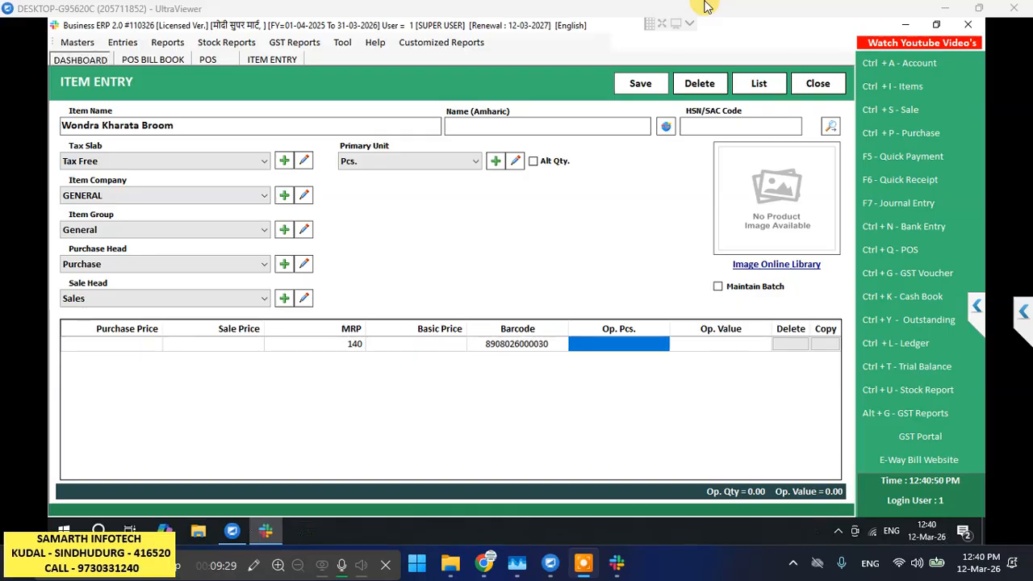
Set the Wondra Kharata Broom sale price to 120, save the item and return to POS
{"action": "key", "text": "Left"}
{"action": "key", "text": "Left"}
{"action": "key", "text": "Left"}
{"action": "key", "text": "Left"}
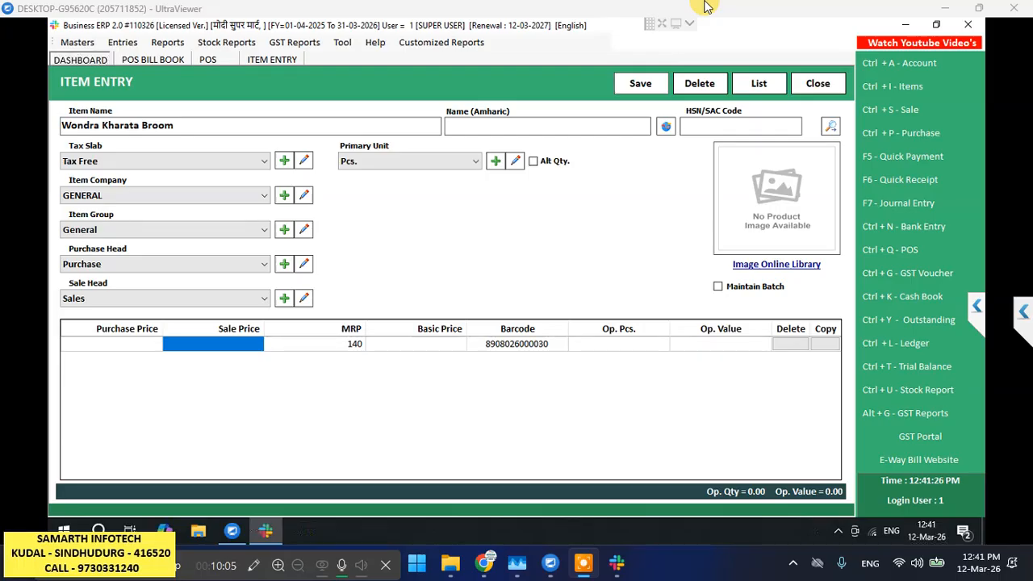
{"action": "type", "text": "120"}
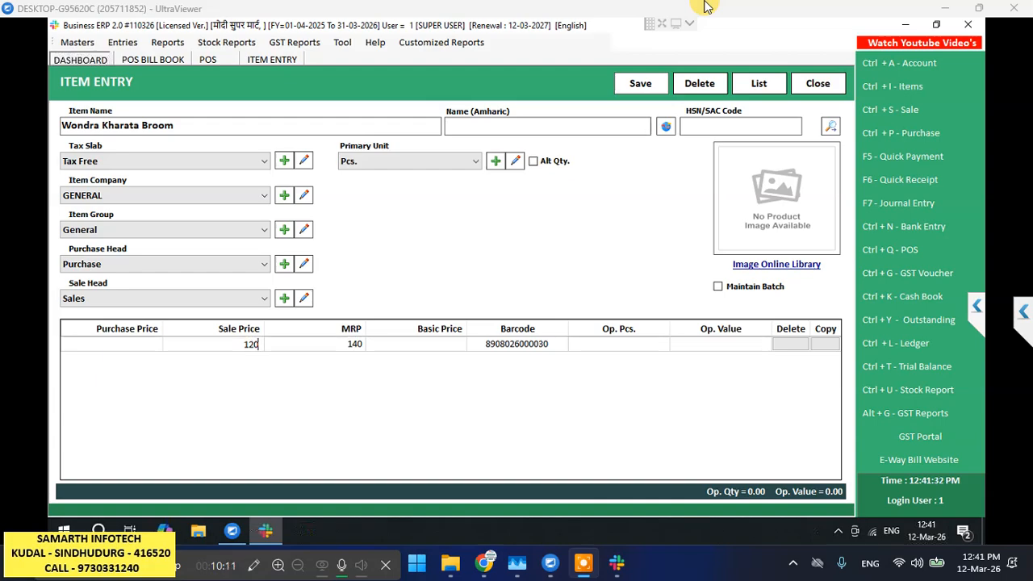
{"action": "key", "text": "alt+s"}
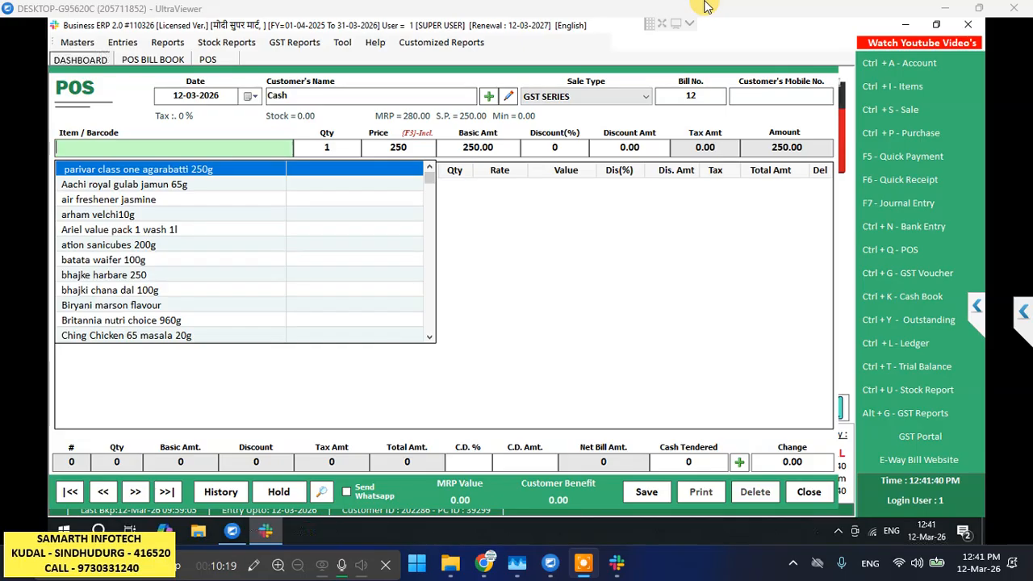
Start another new item in the item master and name it Fan Ceiling Brush
{"action": "key", "text": "ctrl+i"}
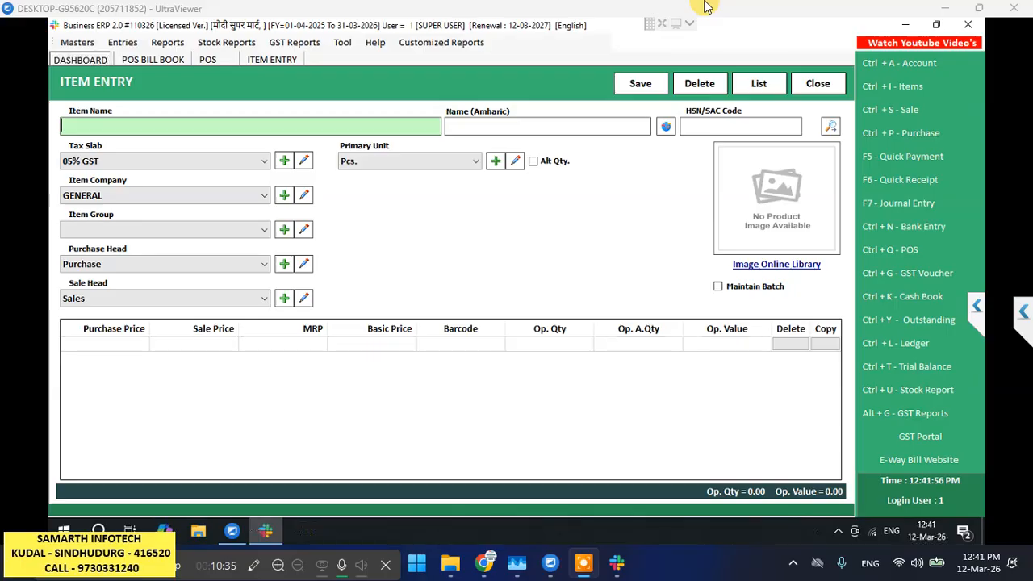
{"action": "type", "text": "fan c"}
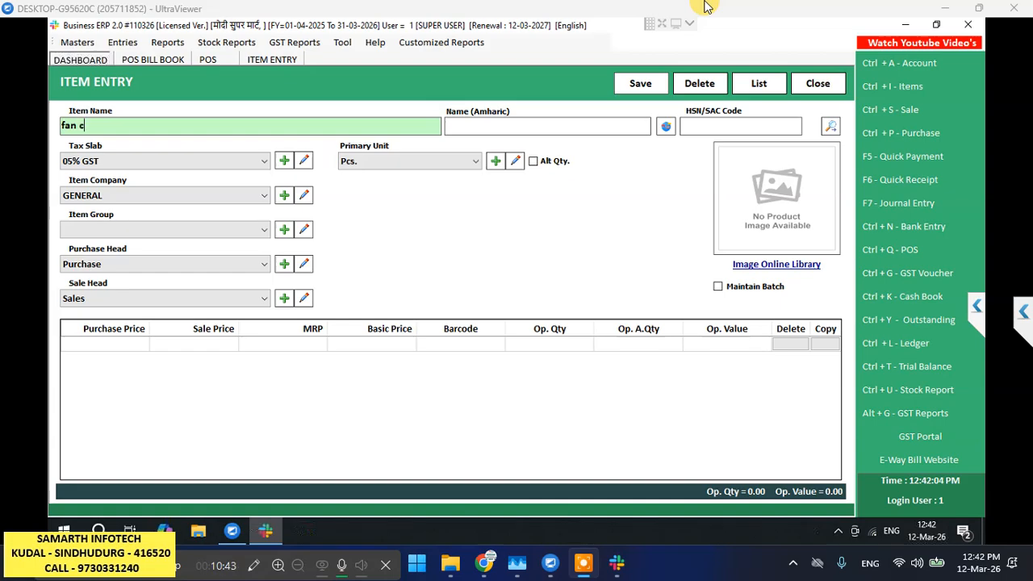
{"action": "type", "text": "eiling b"}
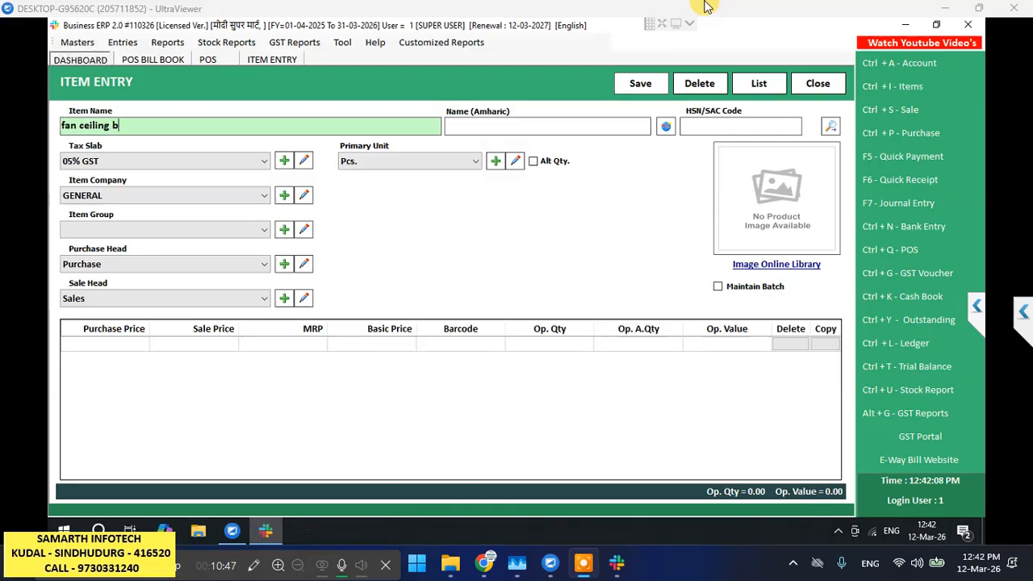
{"action": "type", "text": "rush"}
{"action": "key", "text": "Return"}
Leave the alternate name and HSN code of Fan Ceiling Brush blank and set its tax slab to Tax Free
{"action": "key", "text": "Return"}
{"action": "key", "text": "Return"}
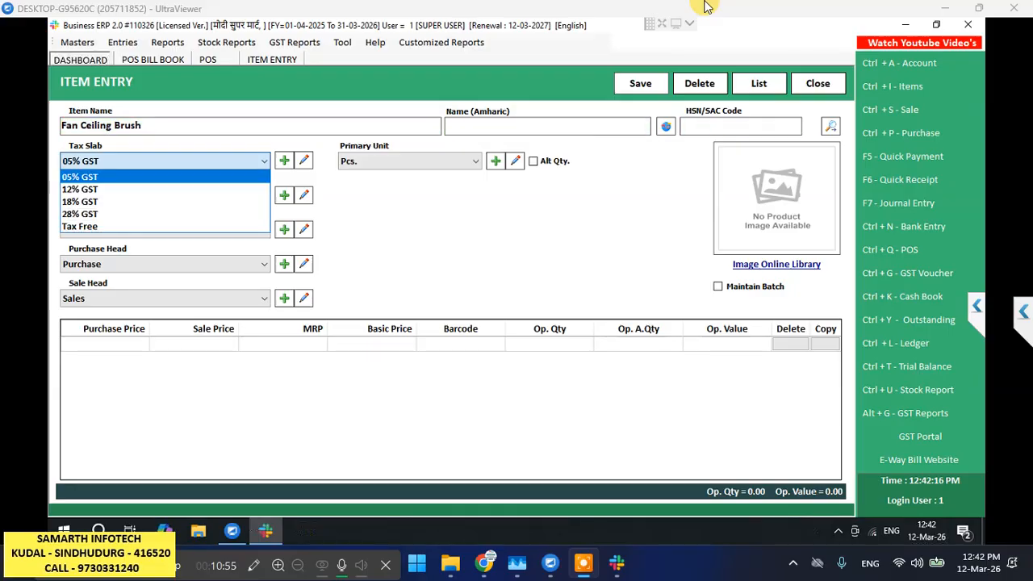
{"action": "key", "text": "Down"}
{"action": "key", "text": "Down"}
{"action": "key", "text": "Down"}
{"action": "key", "text": "Down"}
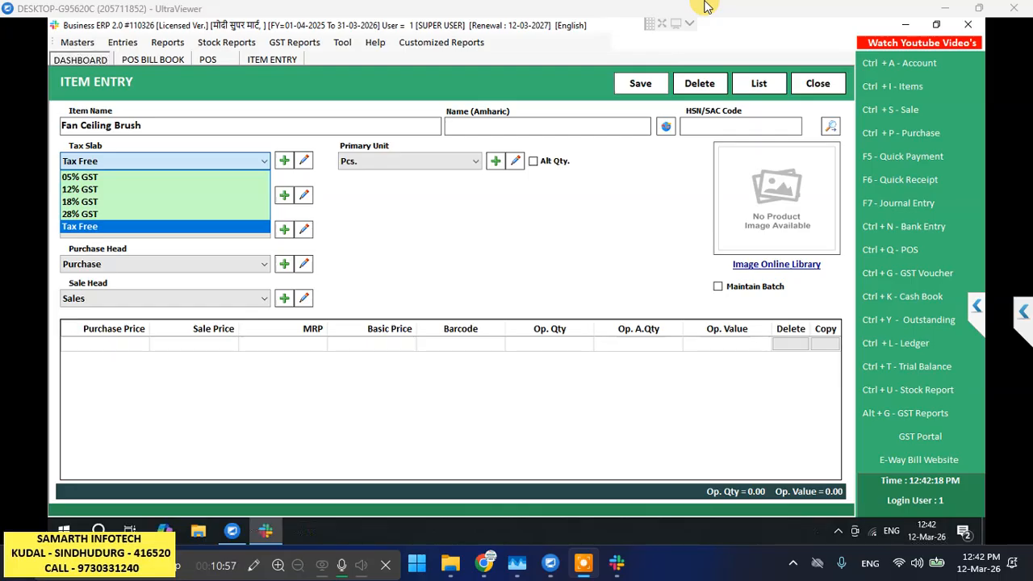
{"action": "key", "text": "Return"}
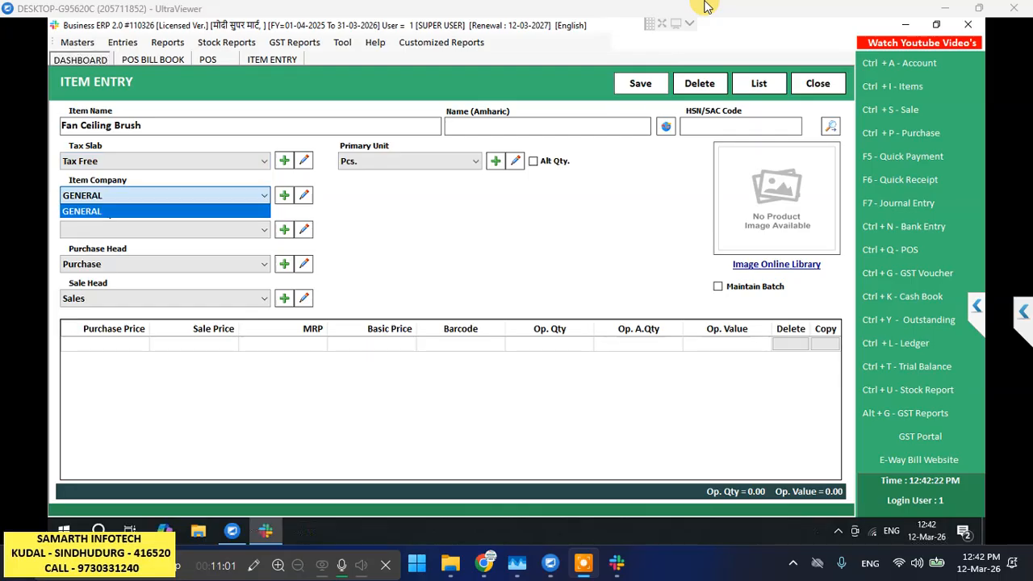
Accept company GENERAL, group General, the Purchase and Sales heads and the Pcs. unit for Fan Ceiling Brush, moving on to its MRP
{"action": "key", "text": "Return"}
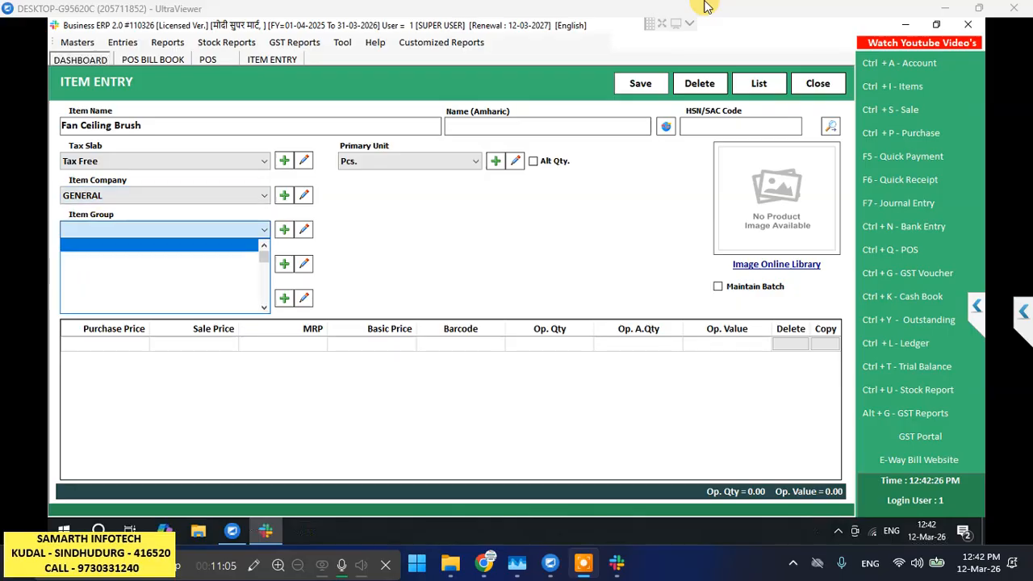
{"action": "key", "text": "Return"}
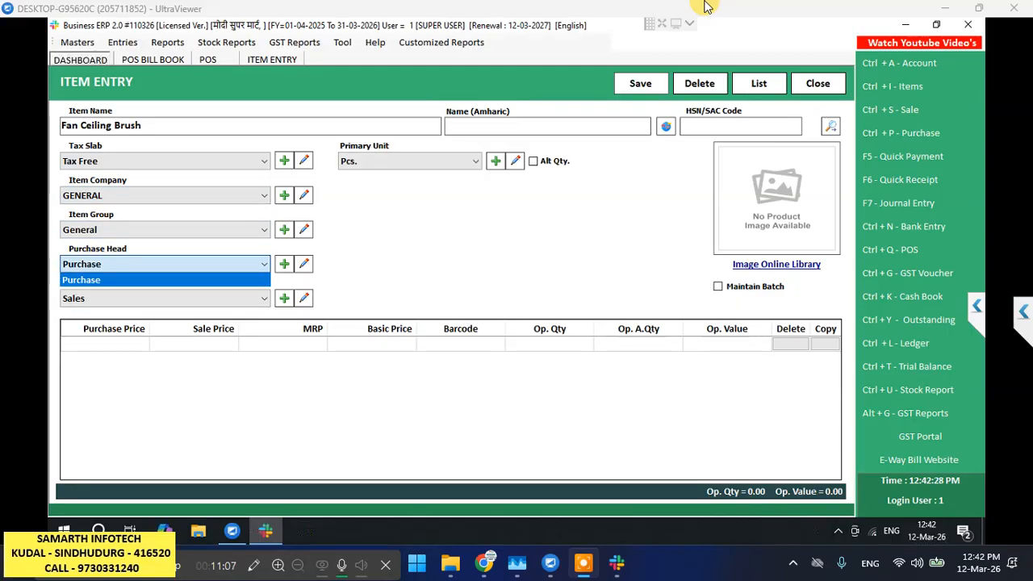
{"action": "key", "text": "Return"}
{"action": "key", "text": "Return"}
{"action": "key", "text": "Return"}
{"action": "key", "text": "Return"}
{"action": "key", "text": "Return"}
{"action": "key", "text": "Return"}
{"action": "key", "text": "Return"}
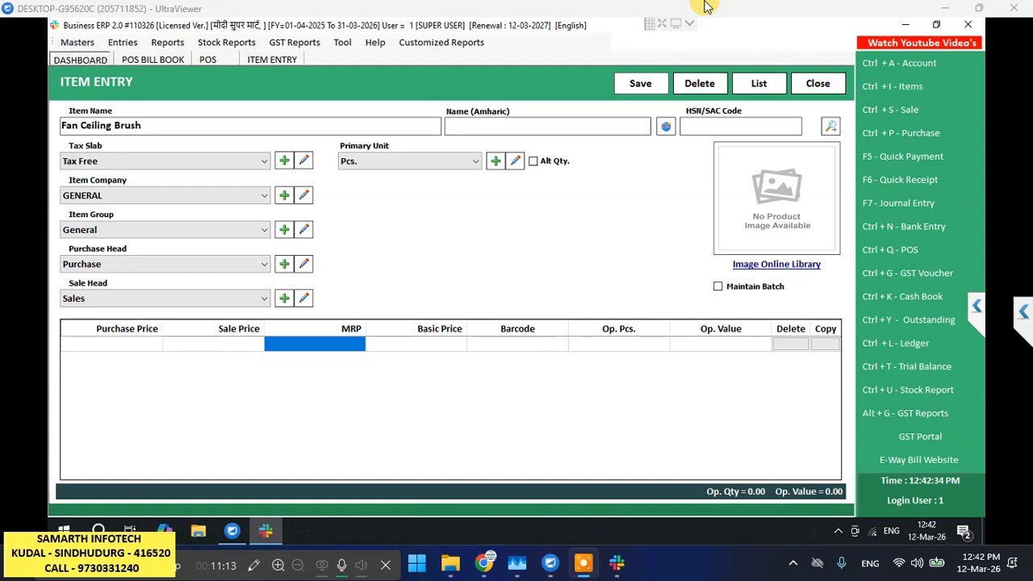
{"action": "type", "text": "260"}
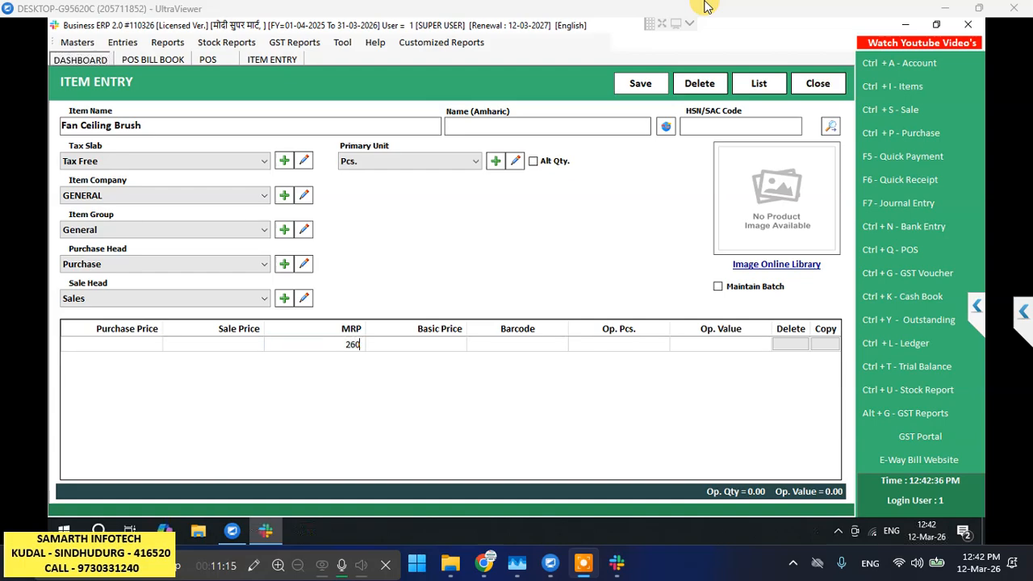
{"action": "key", "text": "Return"}
{"action": "key", "text": "Return"}
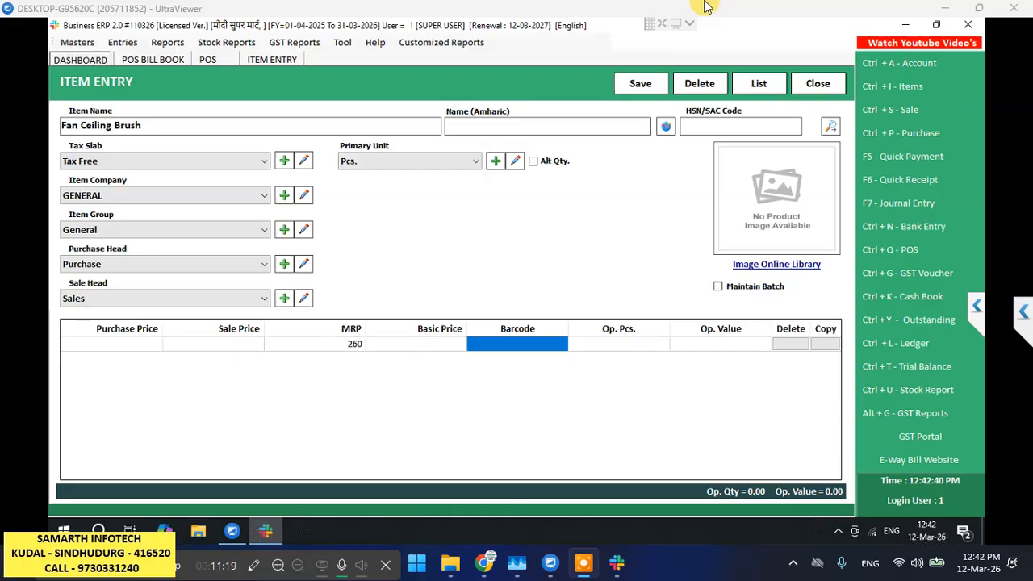
{"action": "key", "text": "Return"}
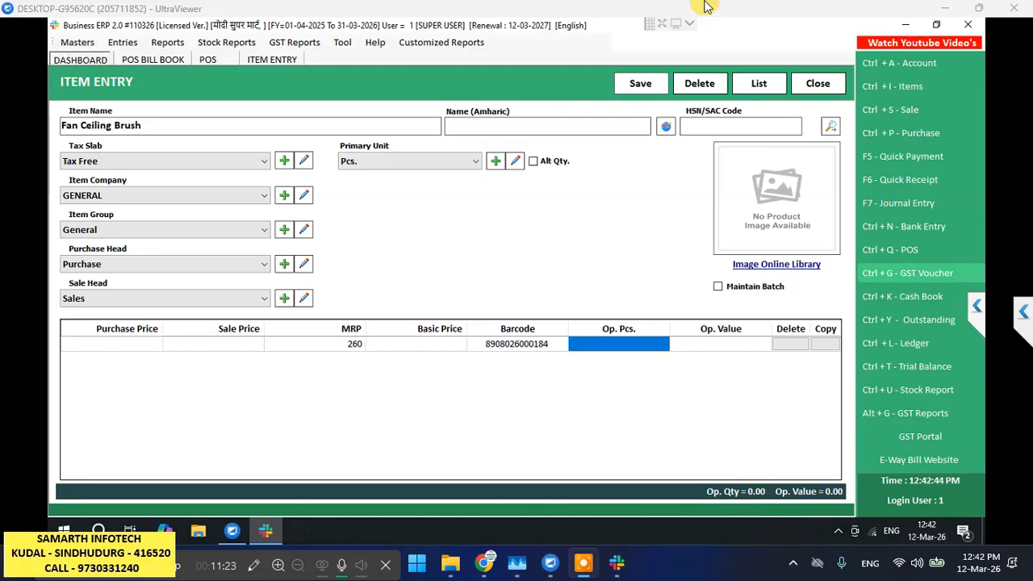
Set the Fan Ceiling Brush sale price to 210, save the item and return to POS
{"action": "key", "text": "Left"}
{"action": "key", "text": "Left"}
{"action": "key", "text": "Left"}
{"action": "key", "text": "Left"}
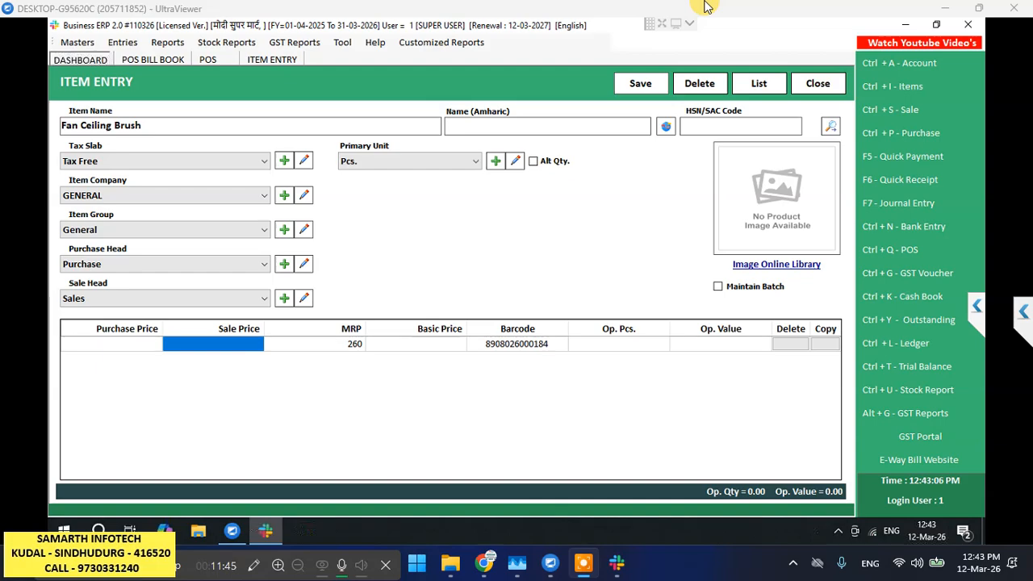
{"action": "type", "text": "210"}
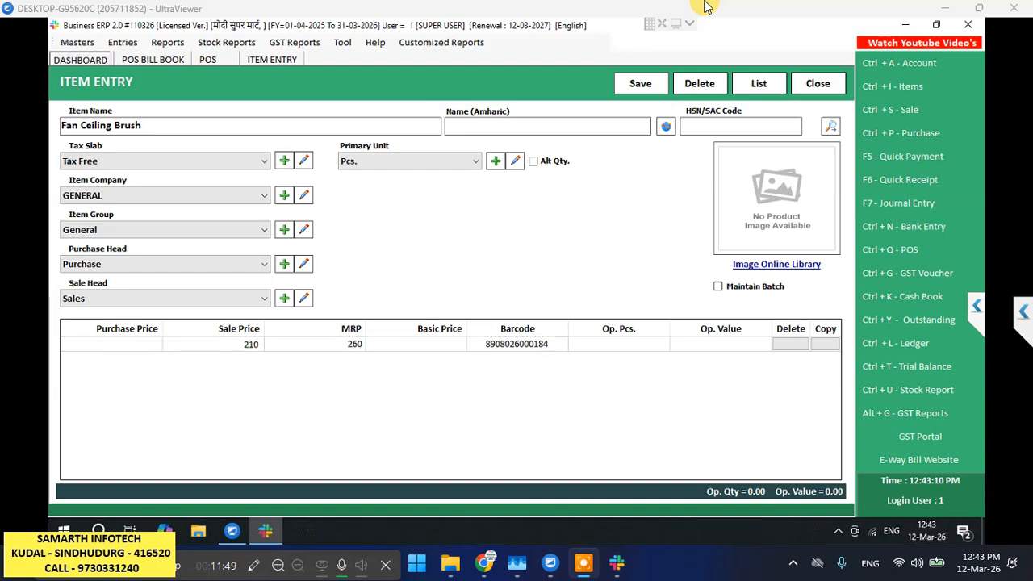
{"action": "key", "text": "alt+s"}
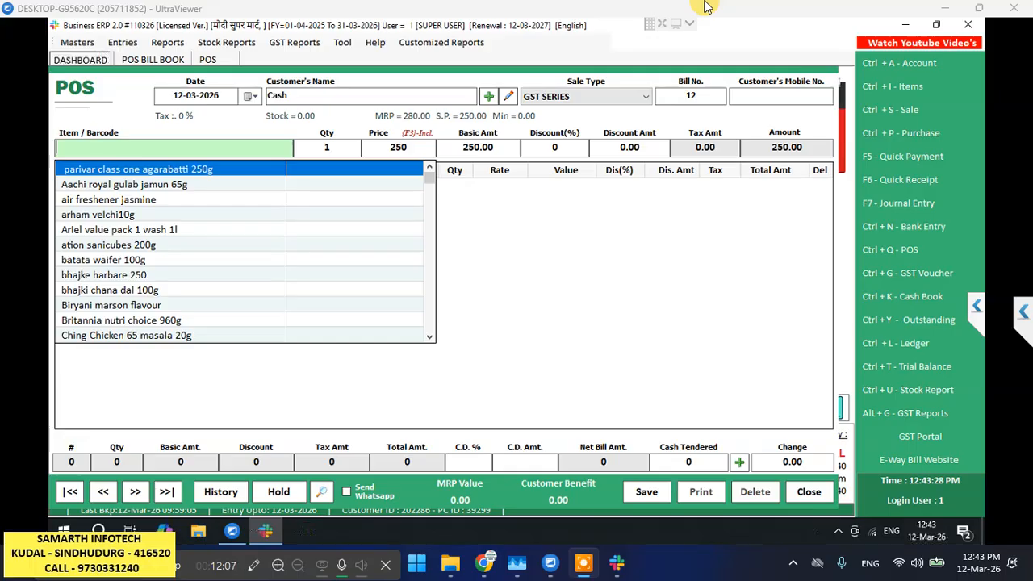
Search the POS item list for a stainless steel product with "stain", then clear the search
{"action": "type", "text": "s"}
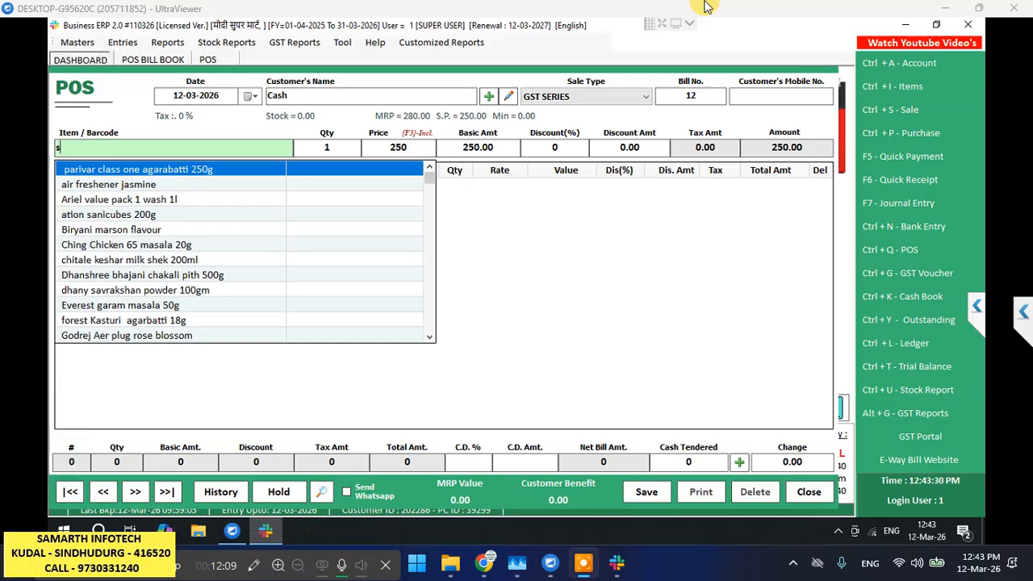
{"action": "type", "text": "tain"}
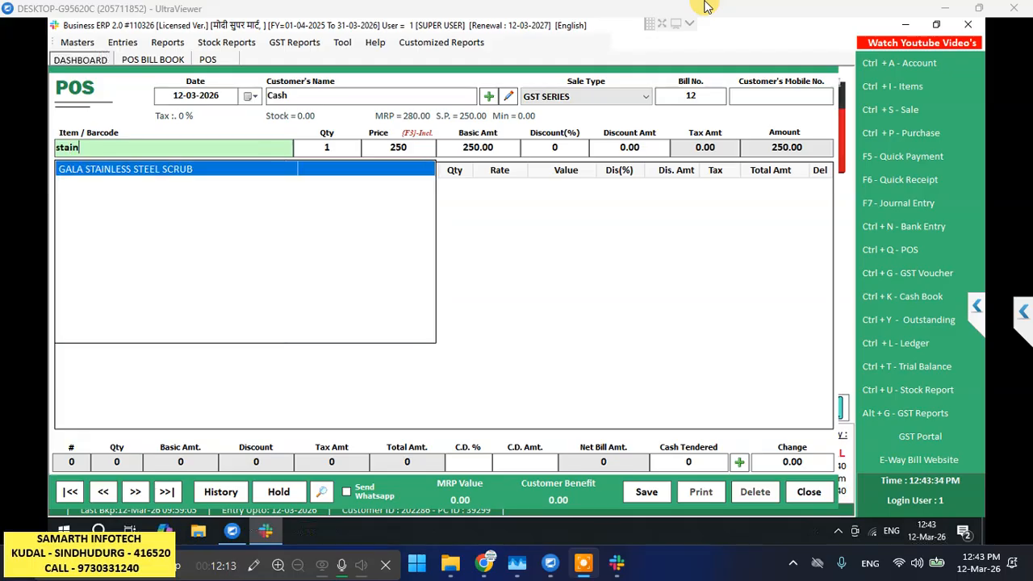
{"action": "type", "text": "l"}
{"action": "key", "text": "BackSpace"}
{"action": "key", "text": "BackSpace"}
{"action": "key", "text": "BackSpace"}
{"action": "key", "text": "BackSpace"}
{"action": "key", "text": "BackSpace"}
{"action": "key", "text": "BackSpace"}
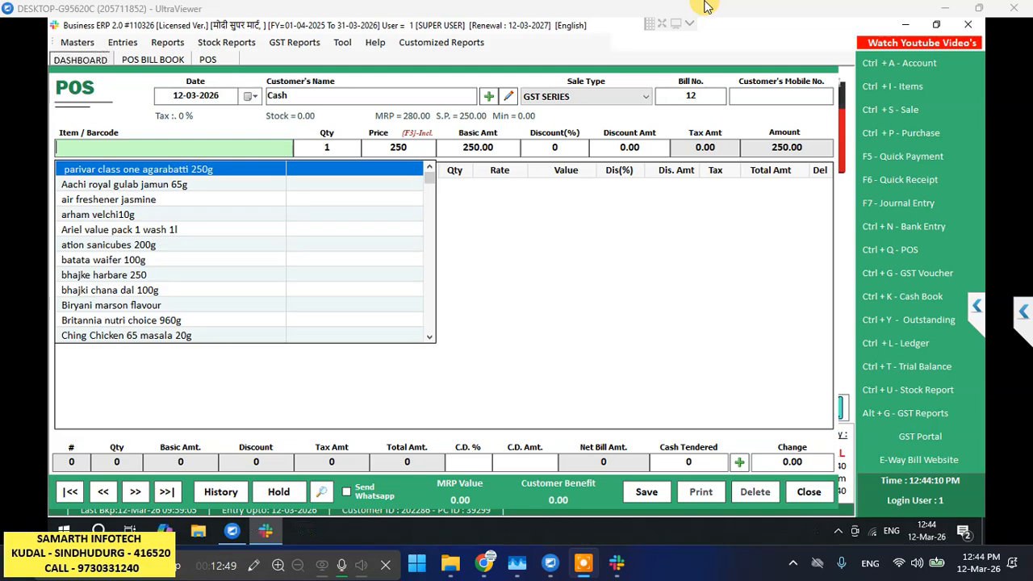
Start a new item in the item master and name it Wondra Stainless Steel Scrubber
{"action": "key", "text": "ctrl+i"}
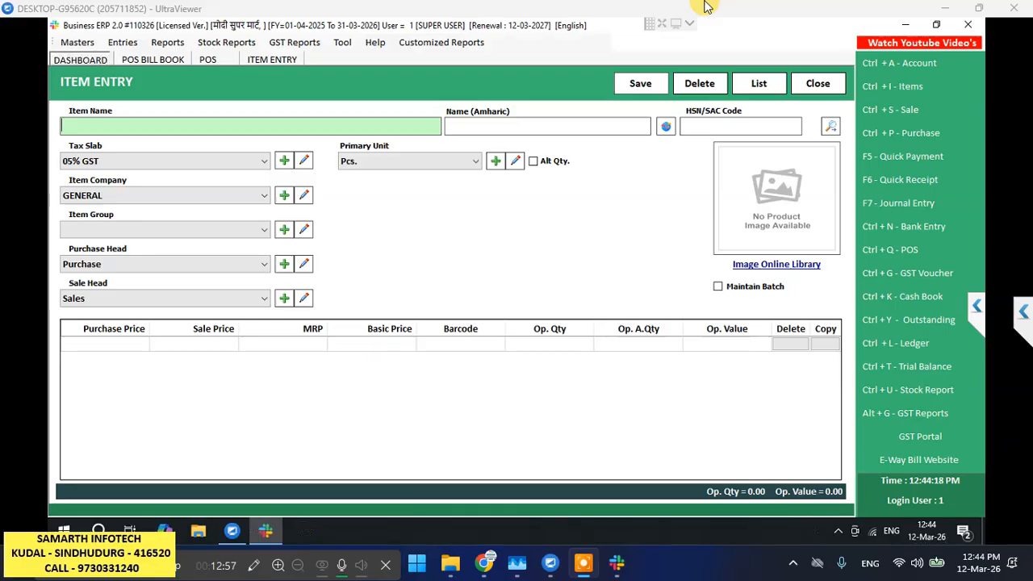
{"action": "type", "text": "Wondra stain"}
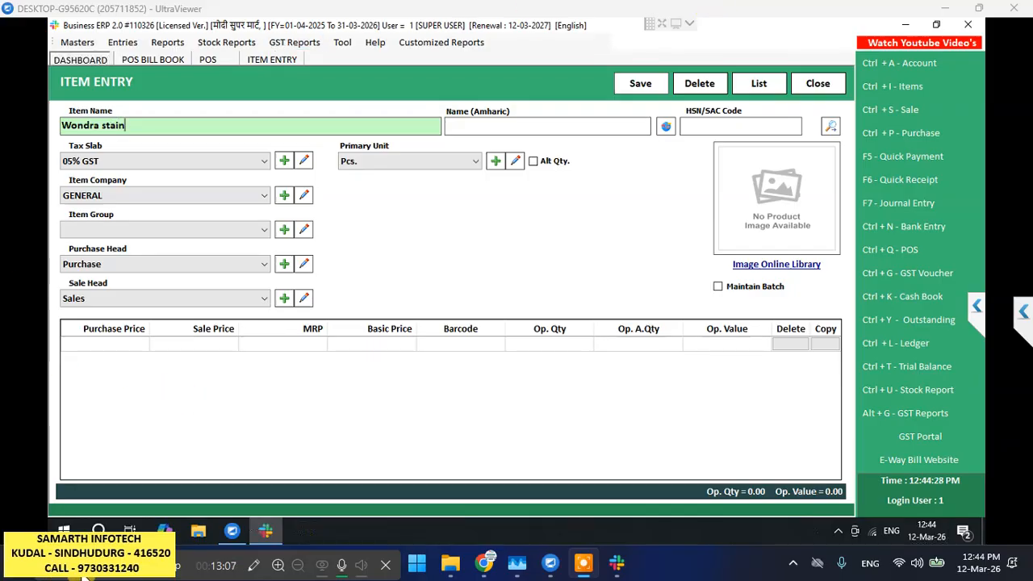
{"action": "type", "text": "less steel scrubber"}
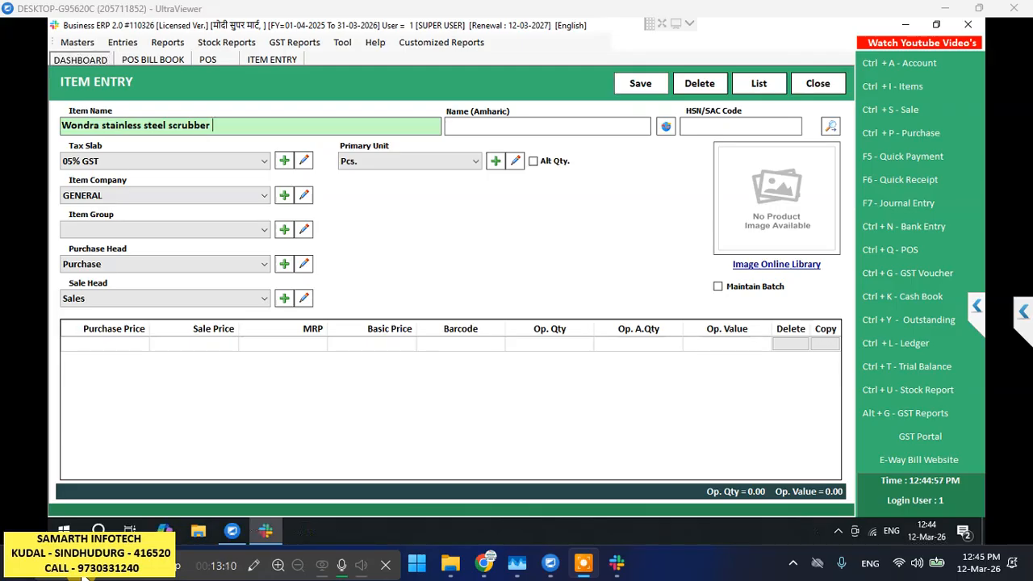
Leave the scrubber's alternate name and HSN code blank and choose the Tax Free tax slab
{"action": "key", "text": "Tab"}
{"action": "key", "text": "Tab"}
{"action": "key", "text": "Tab"}
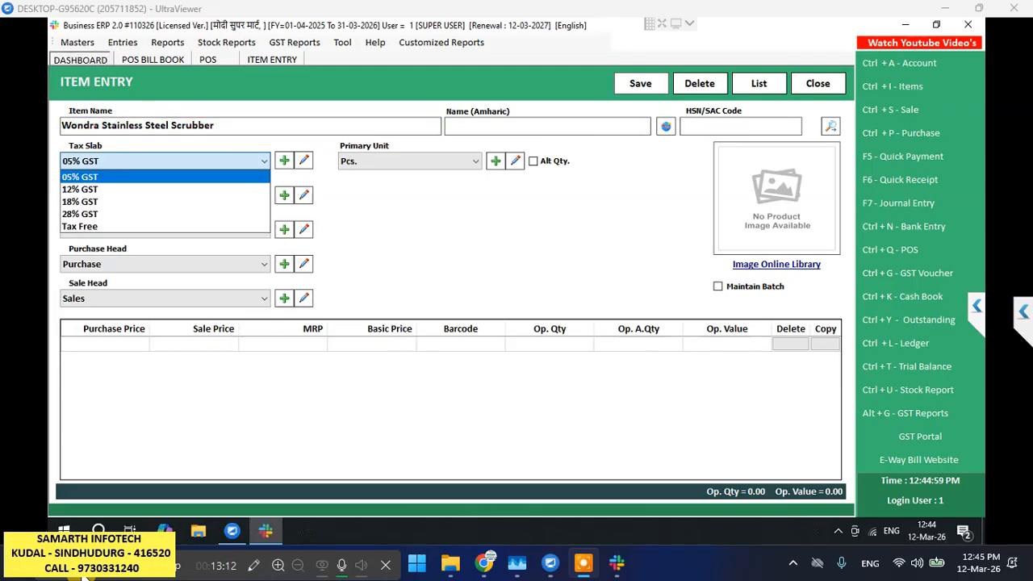
{"action": "key", "text": "Down"}
{"action": "key", "text": "Down"}
{"action": "key", "text": "Down"}
{"action": "key", "text": "Down"}
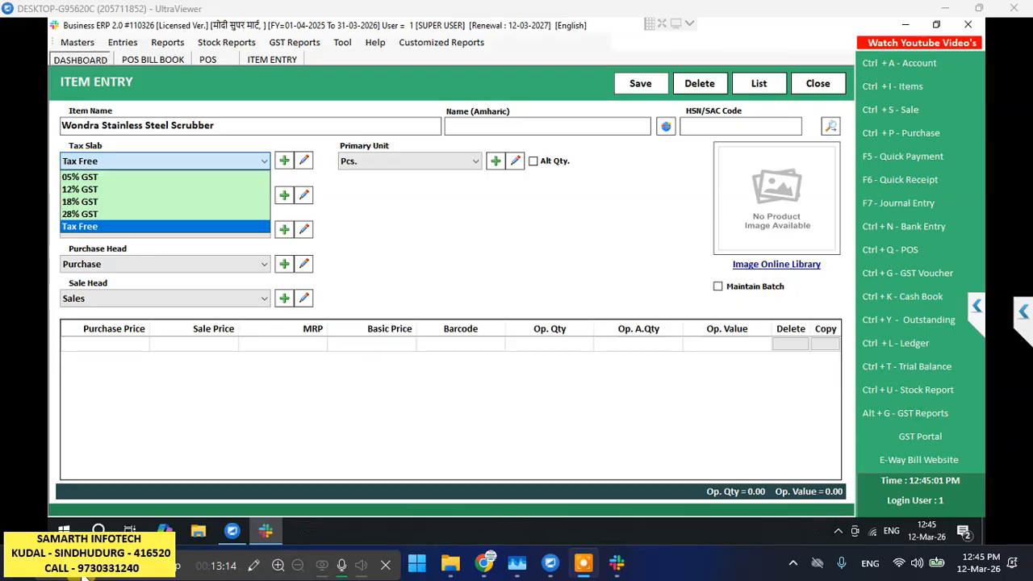
Accept company GENERAL, group General, the Purchase and Sales heads and the Pcs. unit for the scrubber, moving on to its MRP
{"action": "key", "text": "Tab"}
{"action": "key", "text": "Tab"}
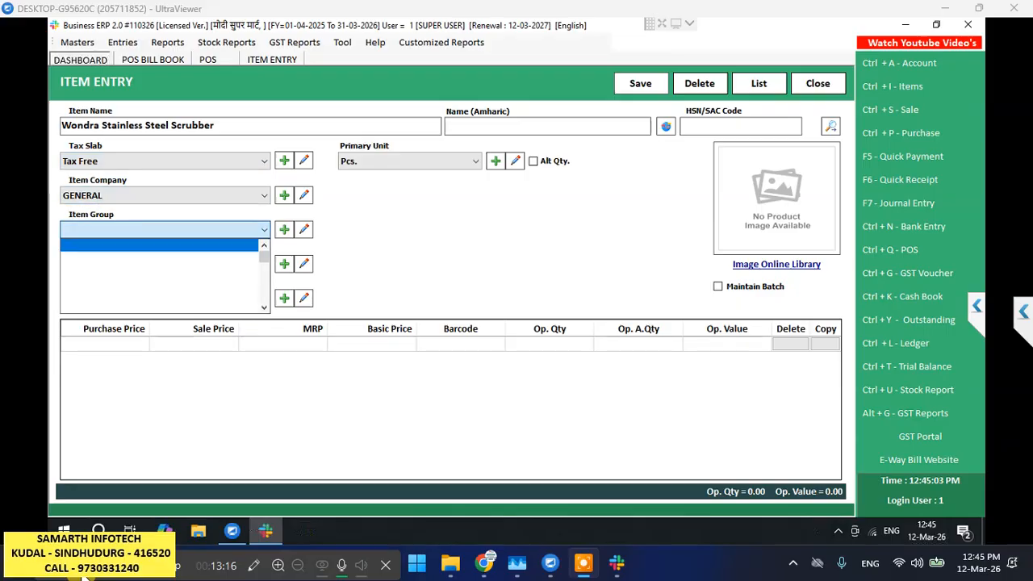
{"action": "key", "text": "Tab"}
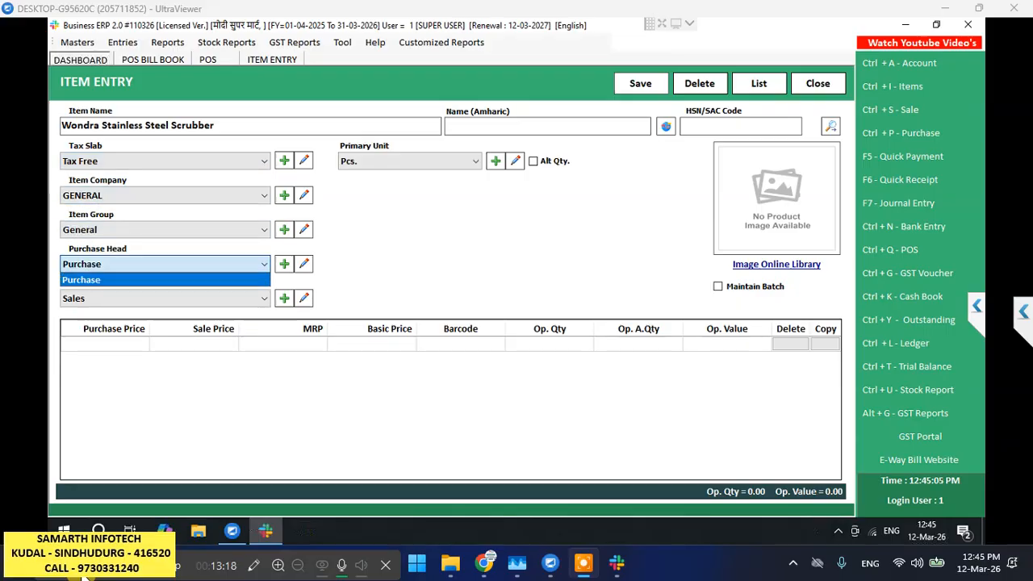
{"action": "key", "text": "Tab"}
{"action": "key", "text": "Tab"}
{"action": "key", "text": "Tab"}
{"action": "key", "text": "Tab"}
{"action": "key", "text": "Tab"}
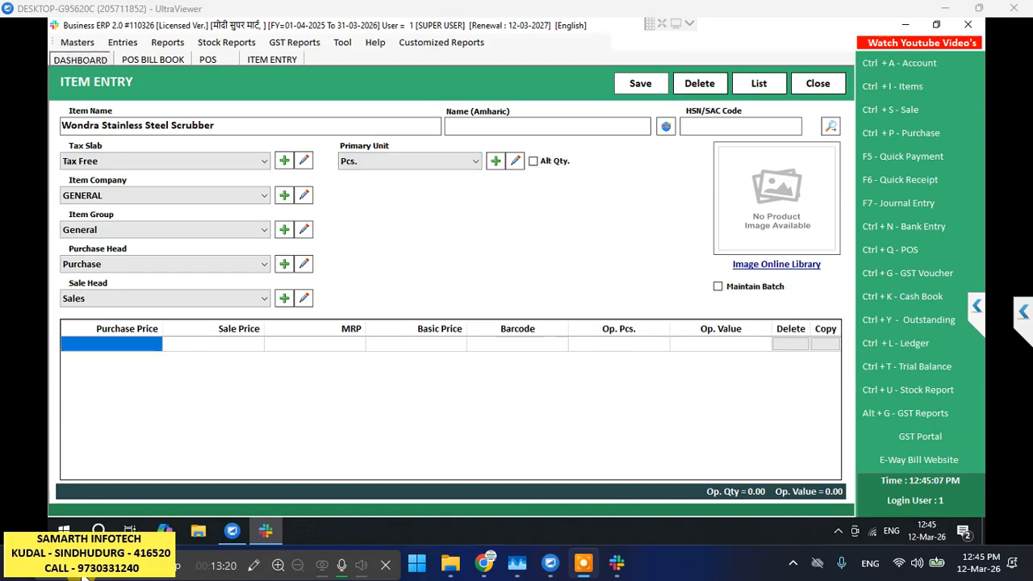
{"action": "key", "text": "Tab"}
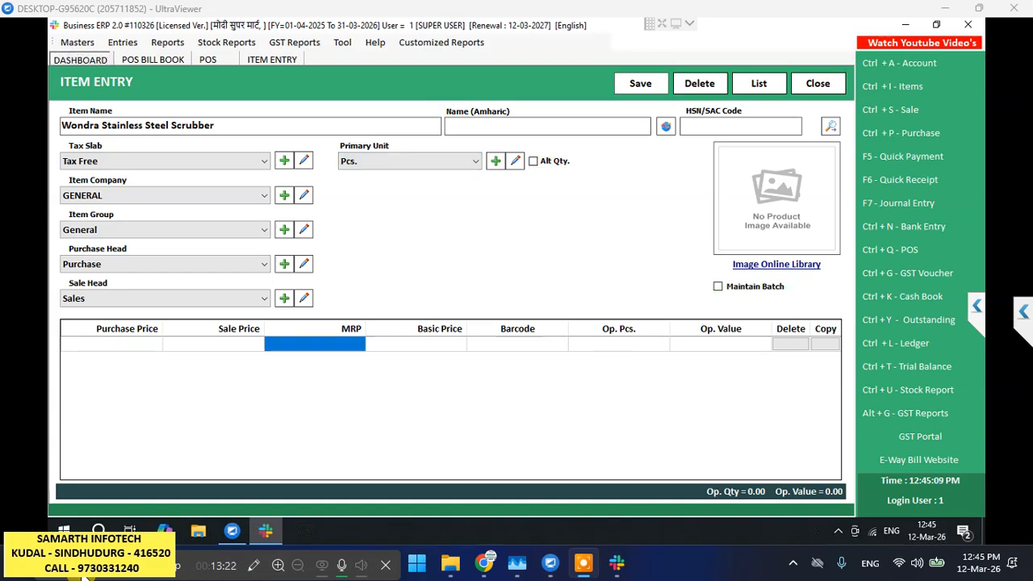
{"action": "type", "text": "30"}
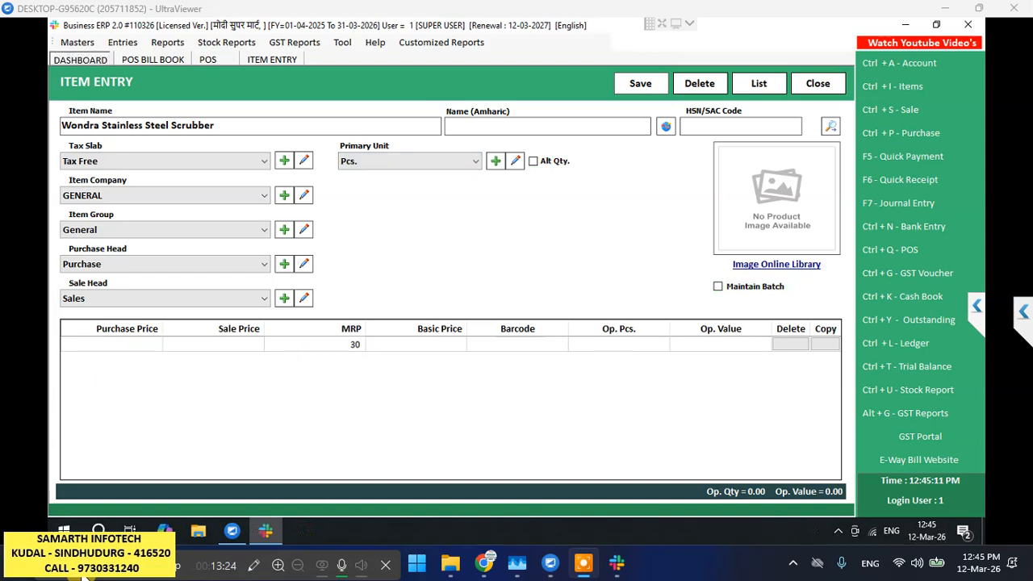
{"action": "key", "text": "Tab"}
{"action": "key", "text": "Tab"}
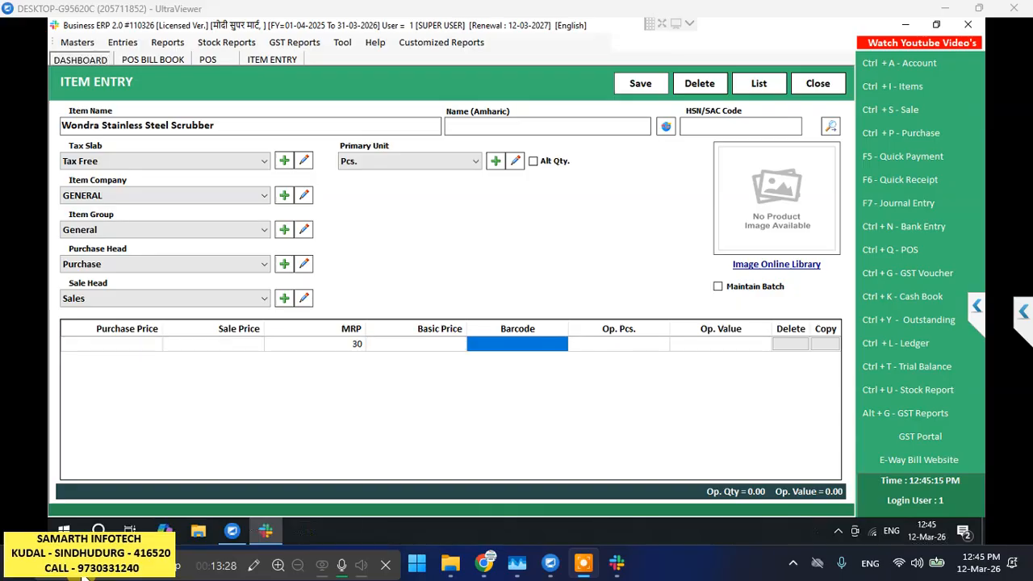
{"action": "type", "text": "8908026000344"}
{"action": "key", "text": "Return"}
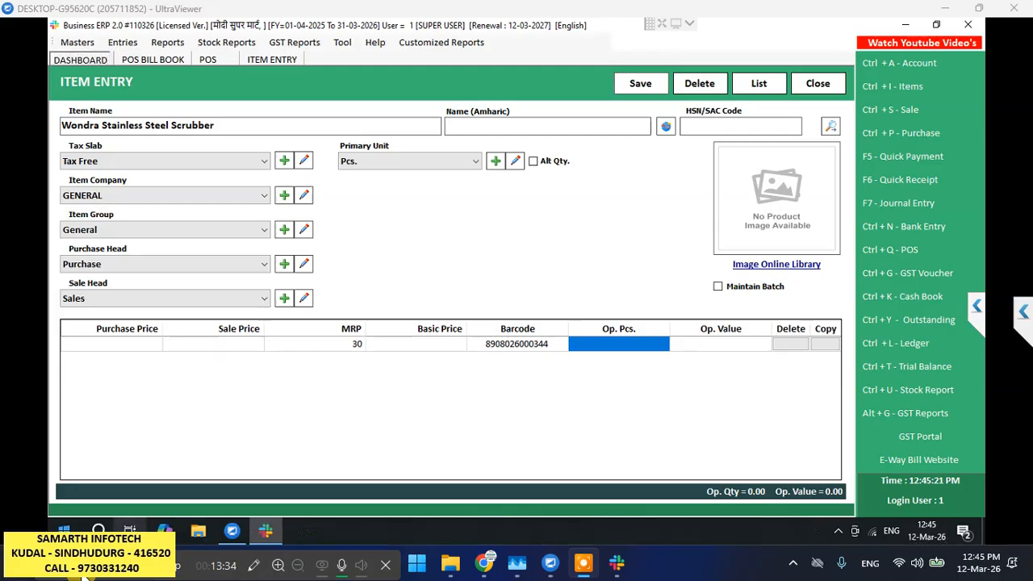
Set the sale price of Wondra Stainless Steel Scrubber to 20, save the item and return to POS
{"action": "key", "text": "Left"}
{"action": "key", "text": "Left"}
{"action": "key", "text": "Left"}
{"action": "key", "text": "Left"}
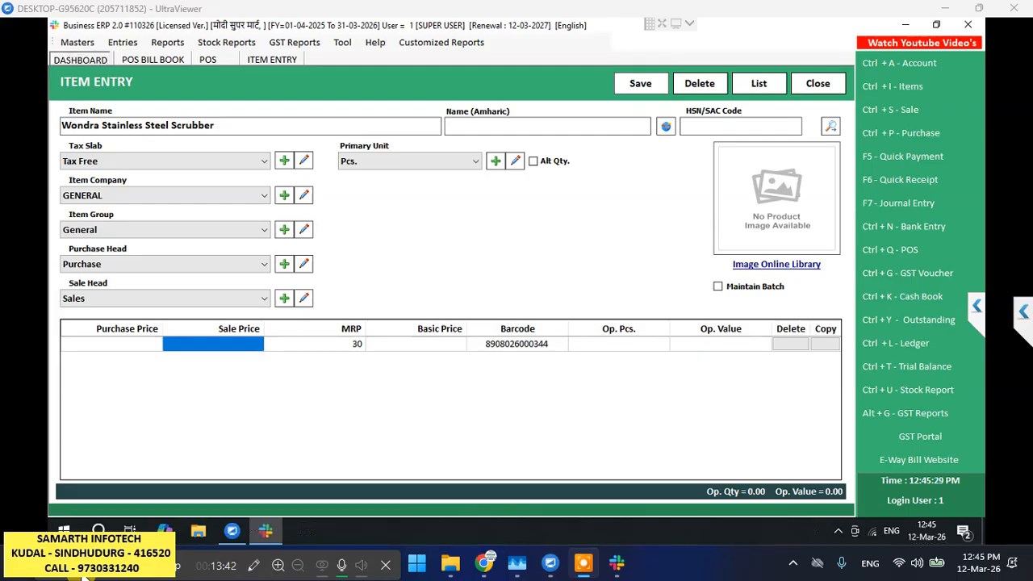
{"action": "type", "text": "20"}
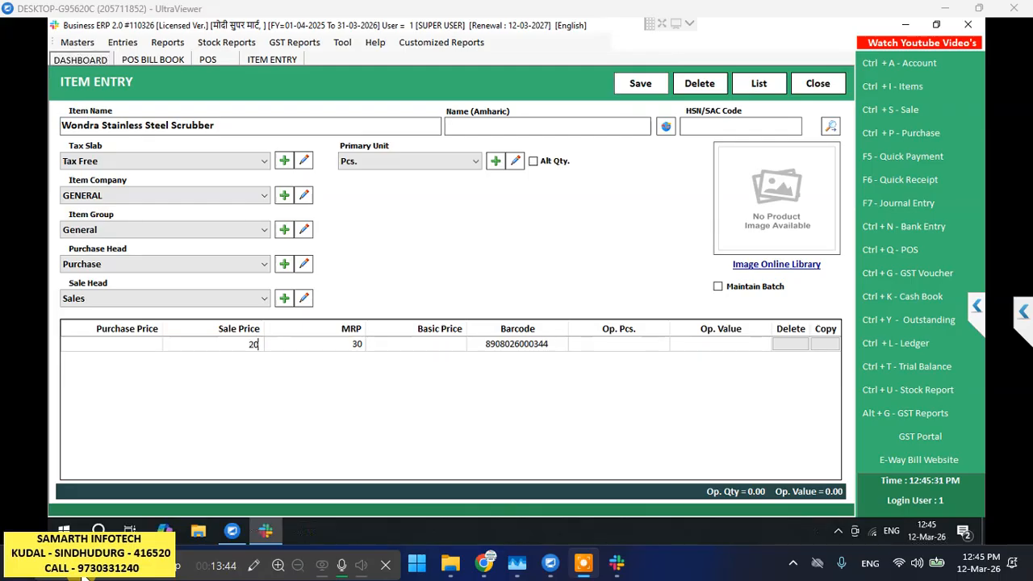
{"action": "key", "text": "Return"}
{"action": "key", "text": "Return"}
{"action": "key", "text": "Return"}
{"action": "key", "text": "Return"}
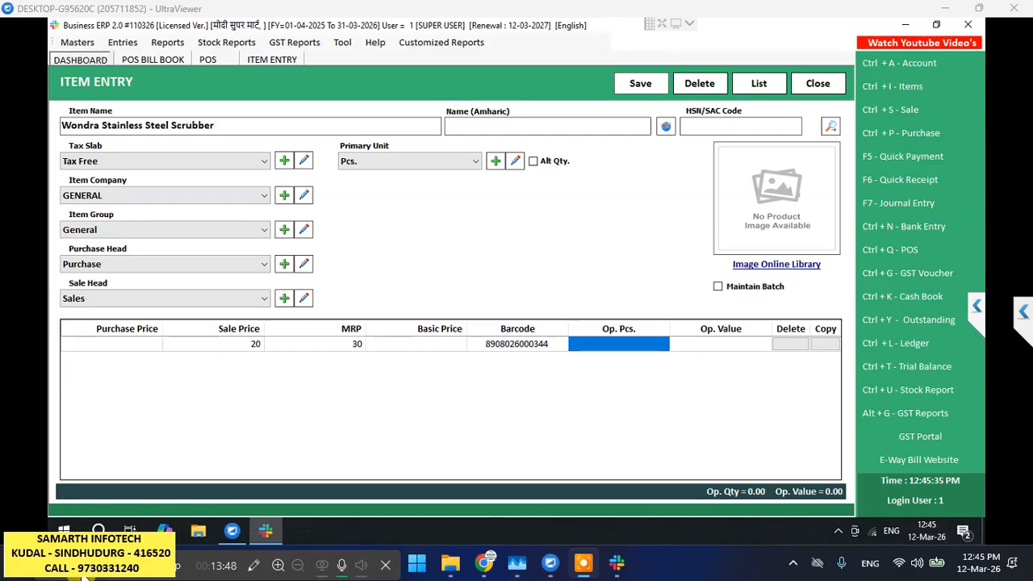
{"action": "key", "text": "Return"}
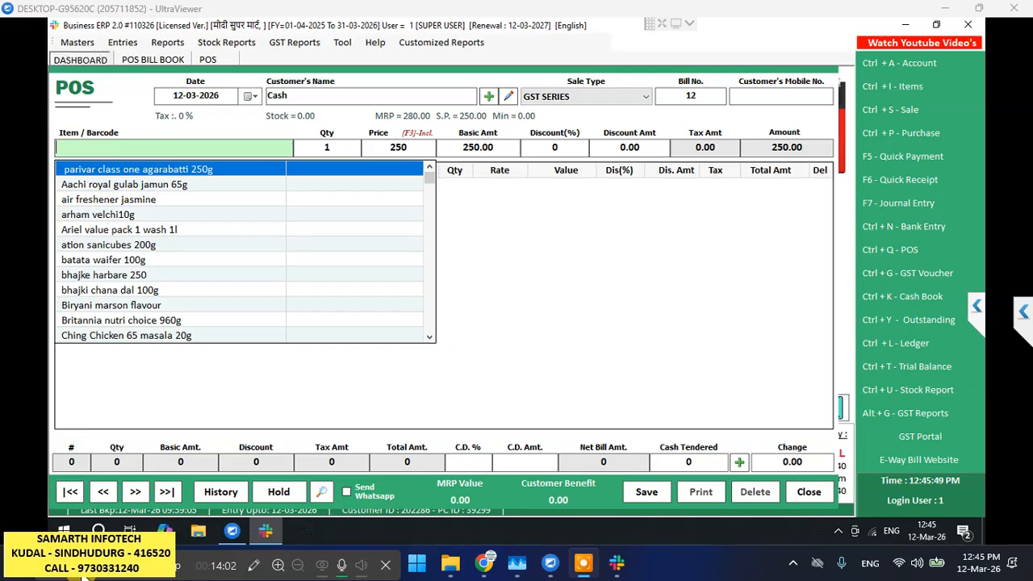
Add Wondra Stainless Steel Scrubber, Fan Ceiling Brush, Wondra Kharata Broom, Wondra Globe Ceiling Brush and Wondra Deck Mop to the POS bill by barcode
{"action": "key", "text": "Return"}
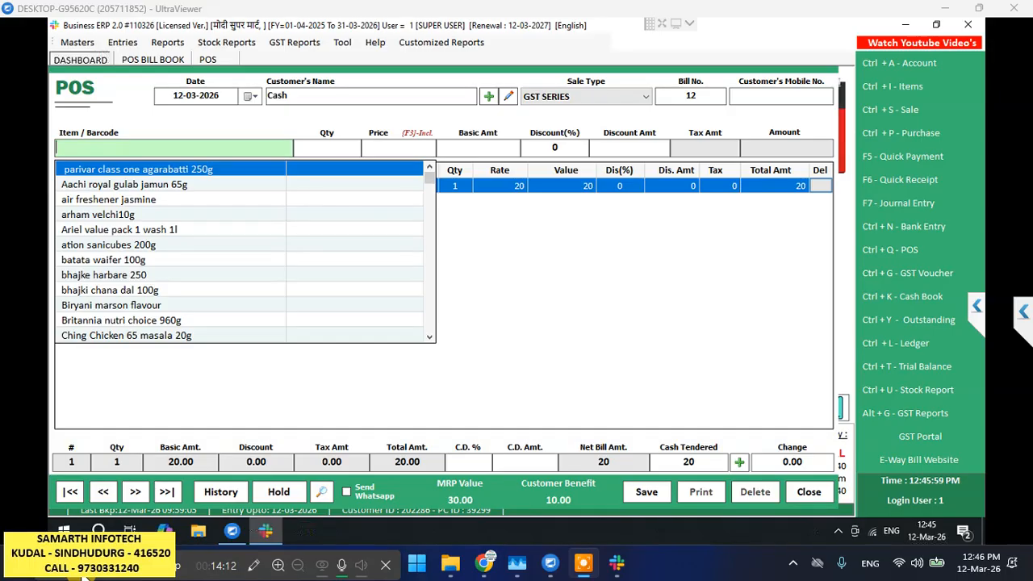
{"action": "type", "text": "89080260001"}
{"action": "key", "text": "Return"}
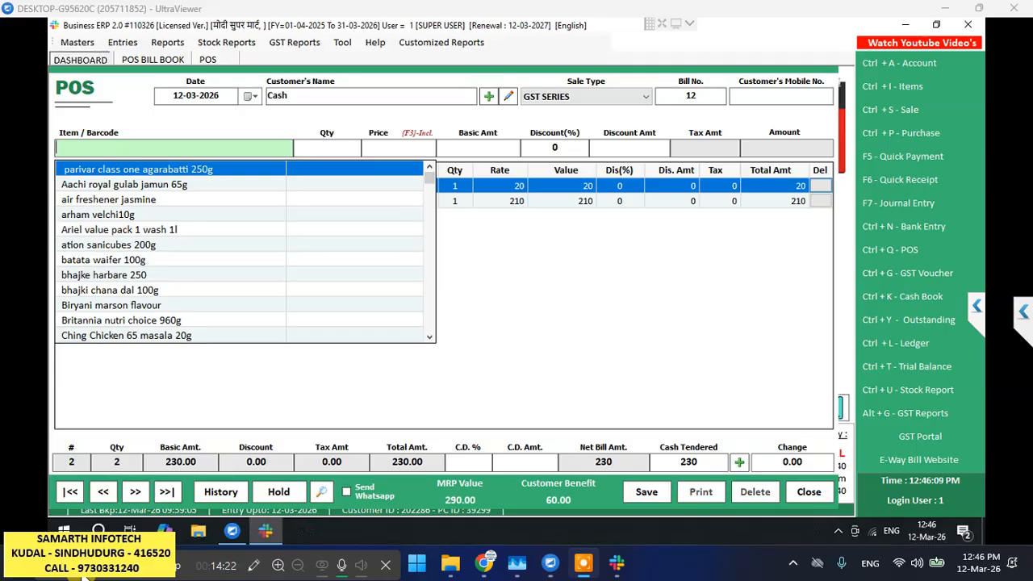
{"action": "type", "text": "890882"}
{"action": "key", "text": "Return"}
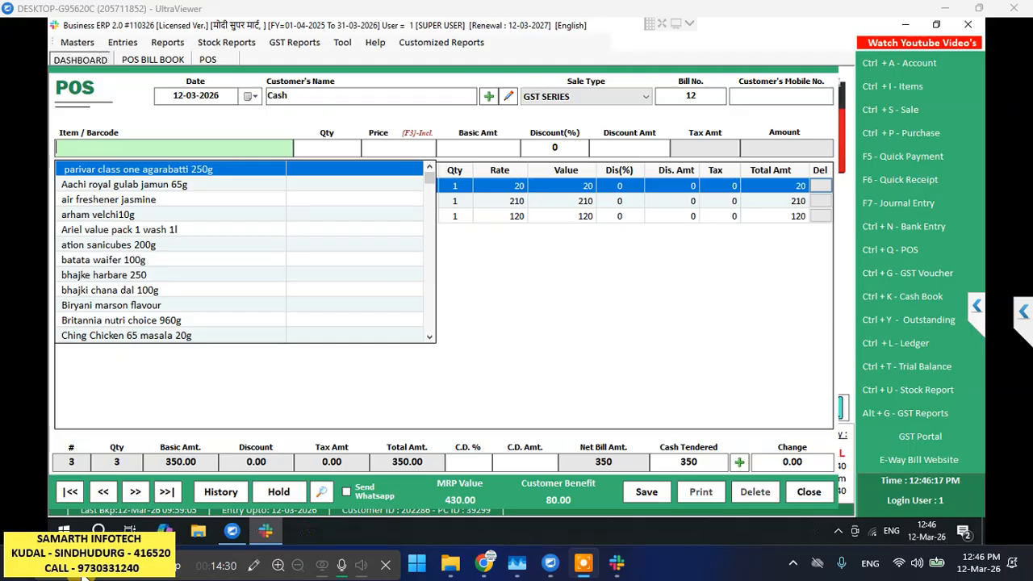
{"action": "key", "text": "Return"}
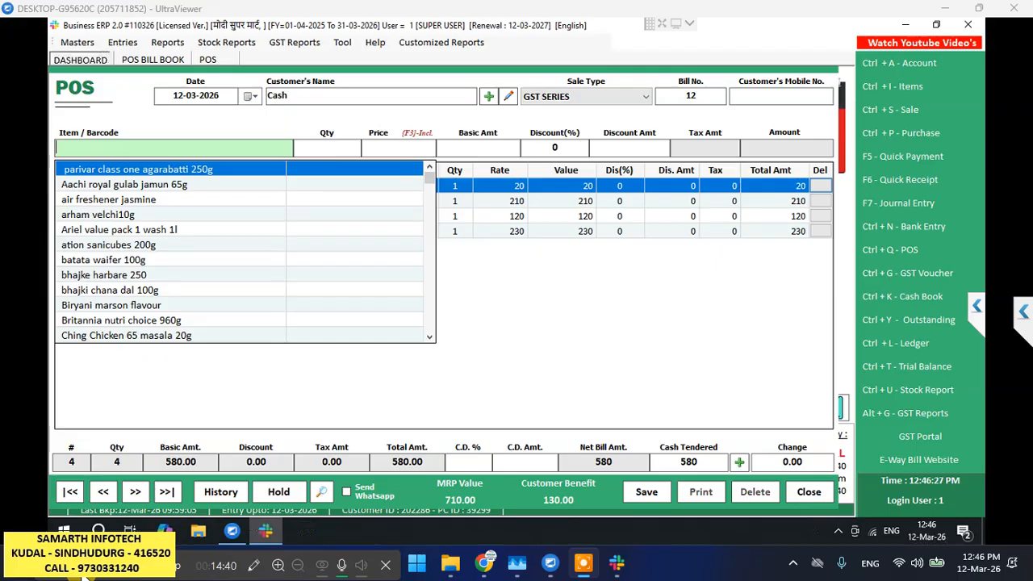
{"action": "type", "text": "890803600"}
{"action": "key", "text": "Return"}
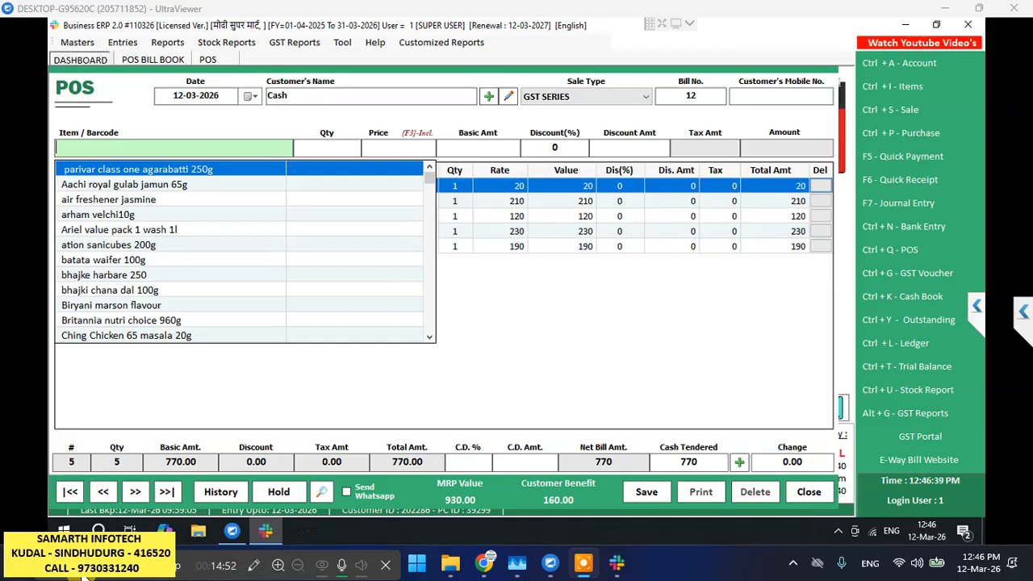
{"action": "type", "text": "http://wondra.in/"}
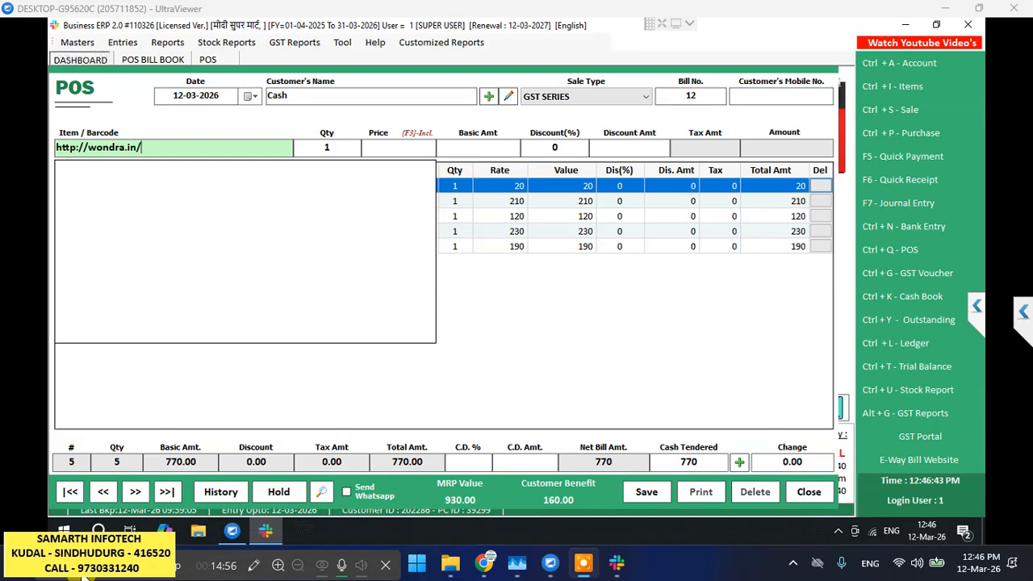
{"action": "key", "text": "BackSpace"}
{"action": "key", "text": "BackSpace"}
{"action": "key", "text": "BackSpace"}
{"action": "key", "text": "BackSpace"}
{"action": "key", "text": "BackSpace"}
{"action": "key", "text": "BackSpace"}
{"action": "key", "text": "BackSpace"}
{"action": "key", "text": "BackSpace"}
{"action": "key", "text": "BackSpace"}
{"action": "key", "text": "BackSpace"}
{"action": "key", "text": "BackSpace"}
{"action": "key", "text": "BackSpace"}
{"action": "key", "text": "BackSpace"}
{"action": "key", "text": "BackSpace"}
{"action": "key", "text": "BackSpace"}
{"action": "key", "text": "BackSpace"}
{"action": "key", "text": "BackSpace"}
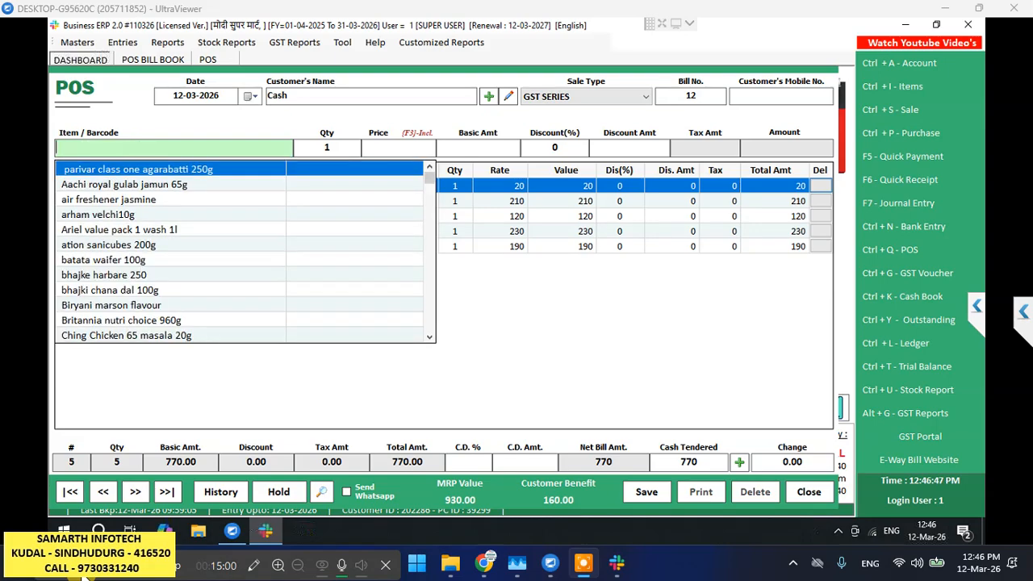
Add Ss Mop and Wondra Long Kharata Broom to the bill by barcode and close the item suggestions
{"action": "type", "text": "8901063000018"}
{"action": "key", "text": "Return"}
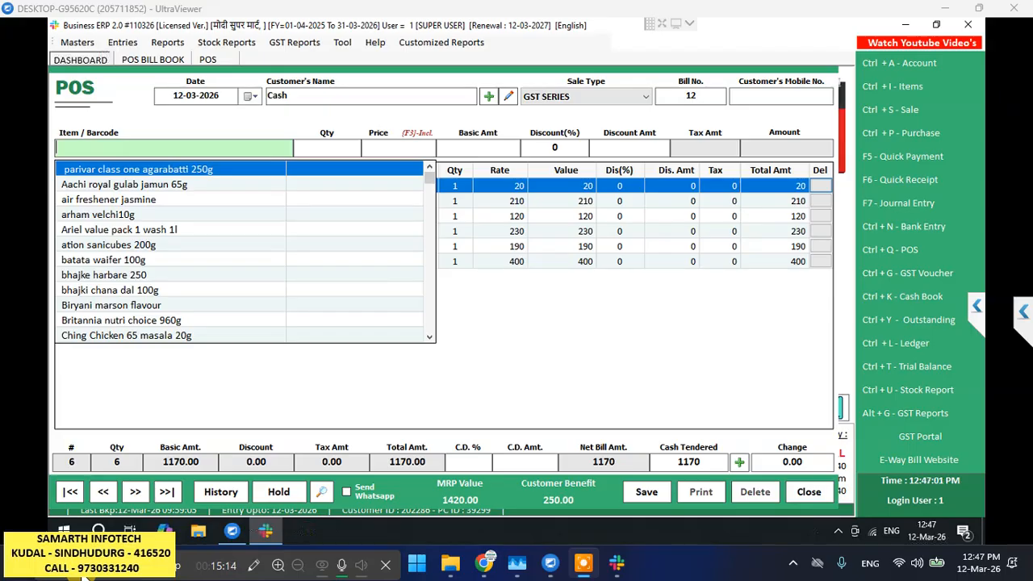
{"action": "type", "text": "8908826000445"}
{"action": "key", "text": "Return"}
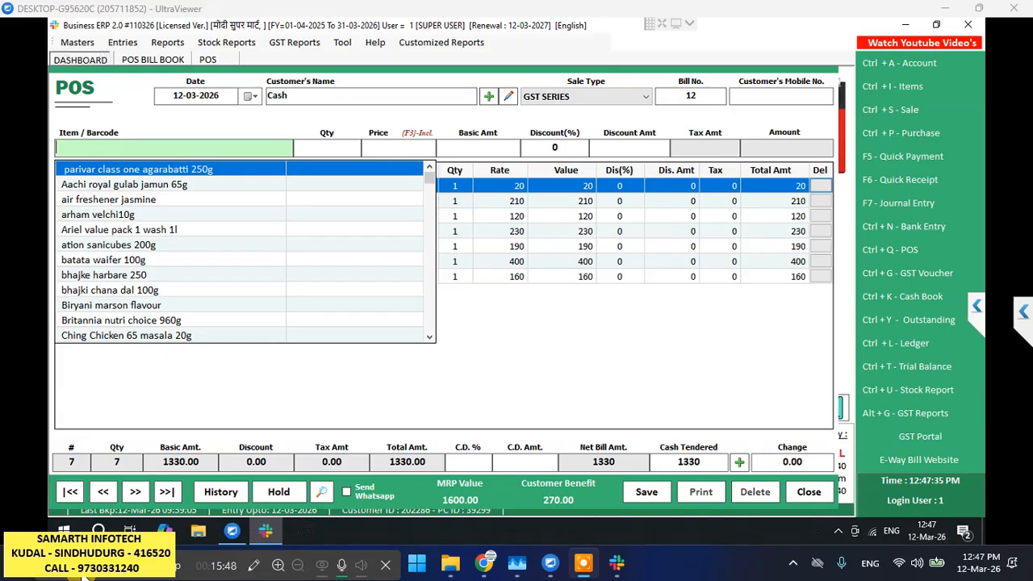
{"action": "key", "text": "Escape"}
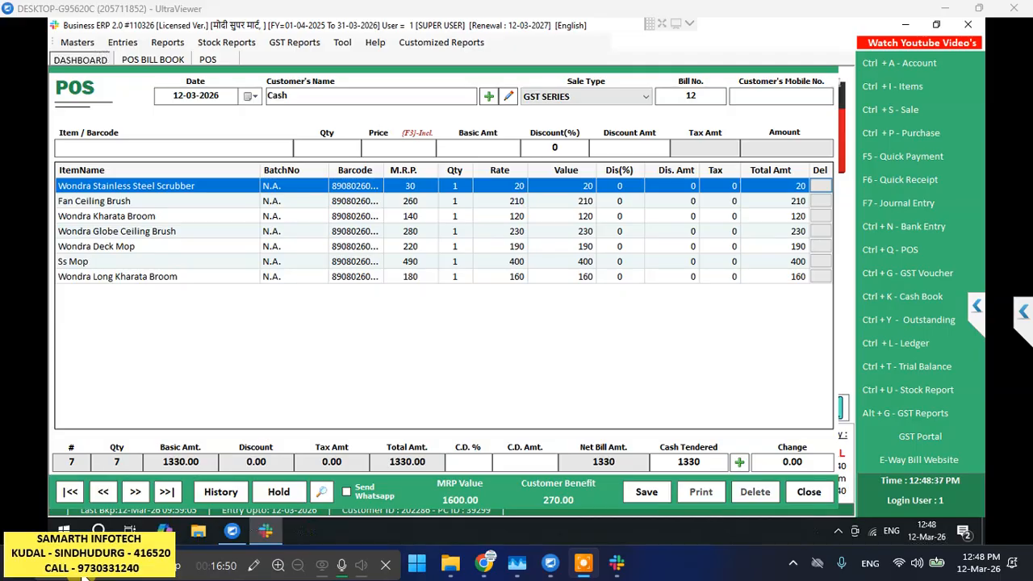
{"action": "key", "text": "Down"}
{"action": "key", "text": "Down"}
{"action": "key", "text": "Down"}
{"action": "key", "text": "Down"}
{"action": "key", "text": "Down"}
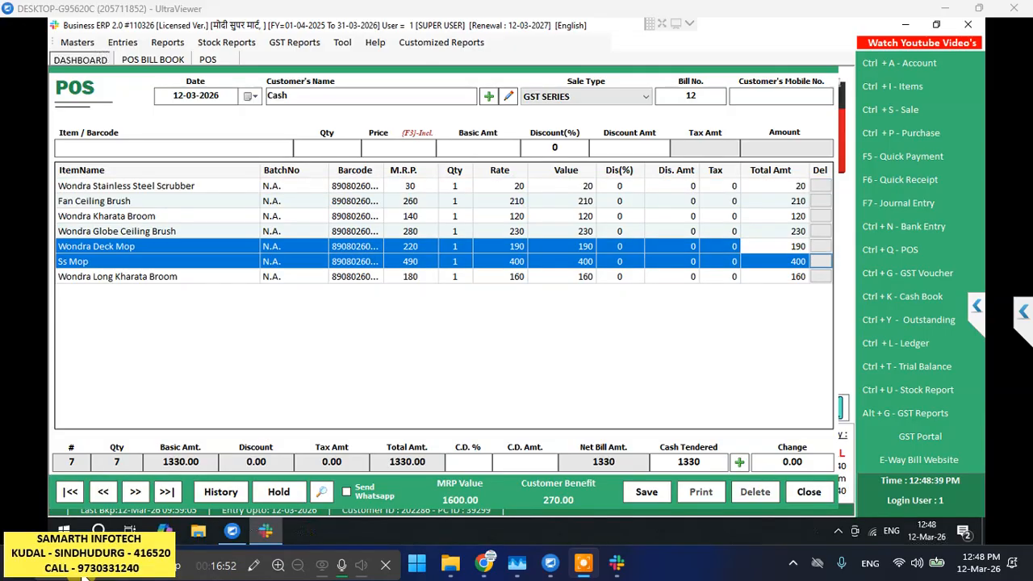
{"action": "key", "text": "Up"}
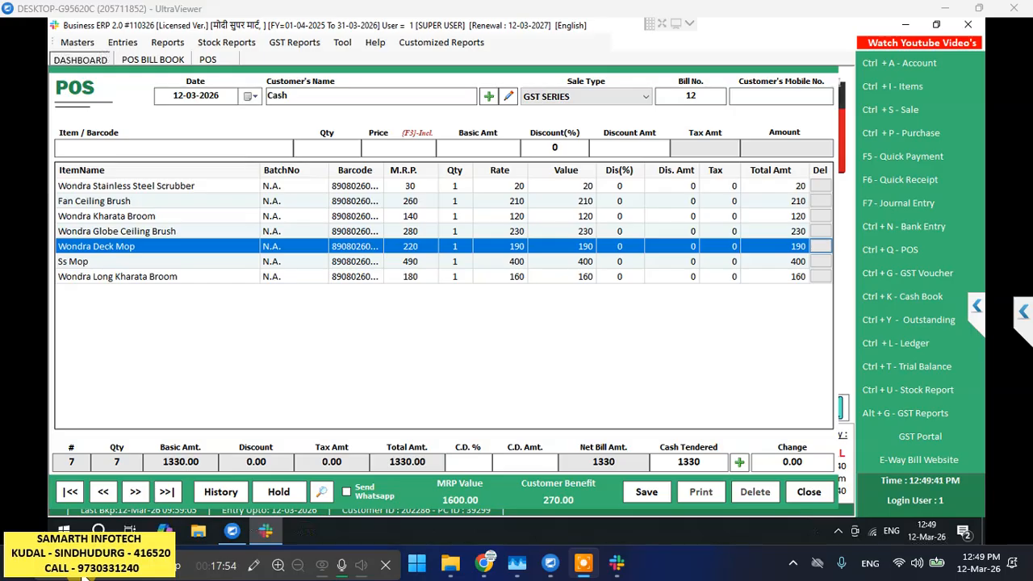
{"action": "key", "text": "Tab"}
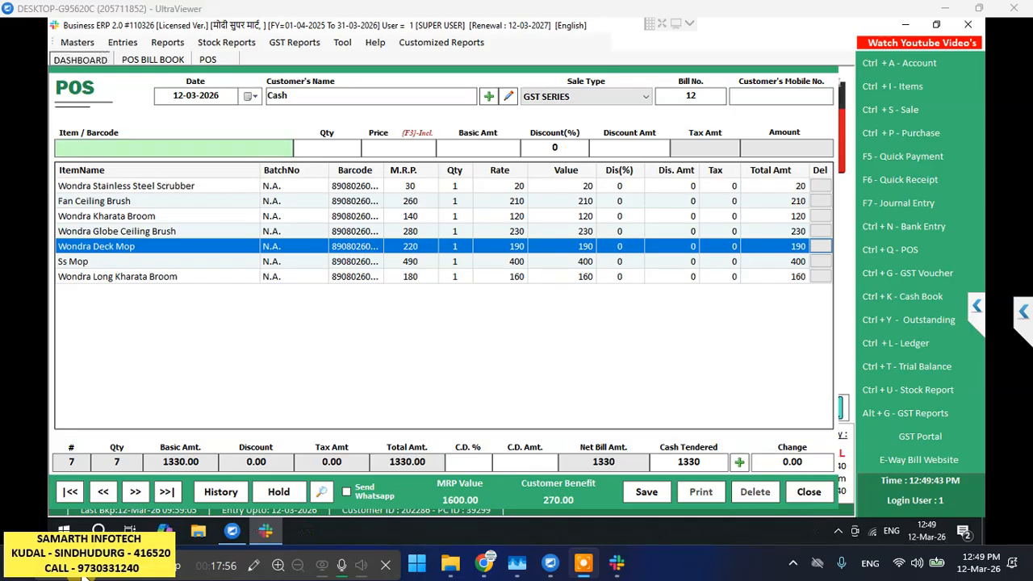
{"action": "type", "text": "8908026000290"}
{"action": "key", "text": "Return"}
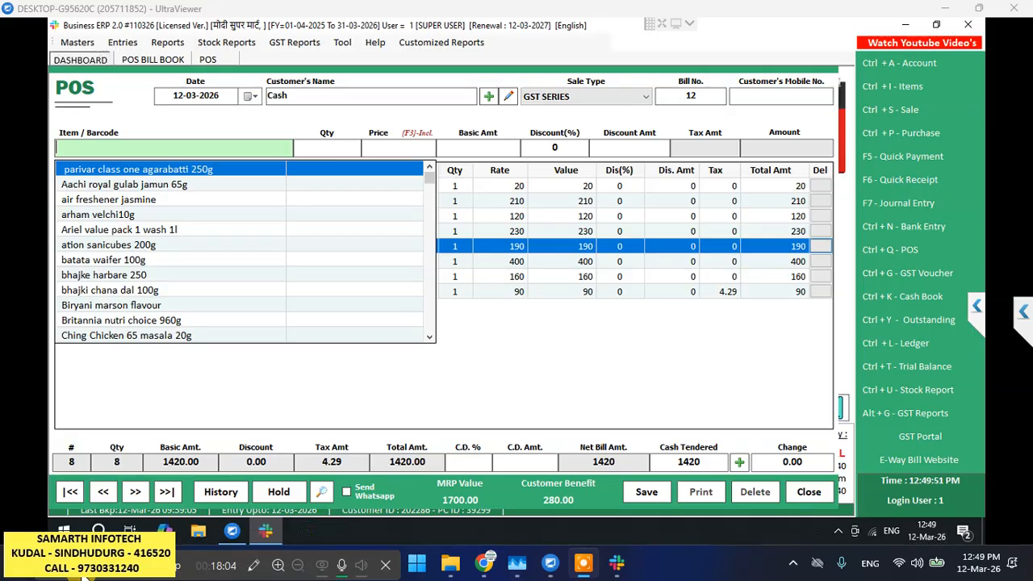
Open a new item entry and name the item Hard Cieaning Brush
{"action": "key", "text": "ctrl+i"}
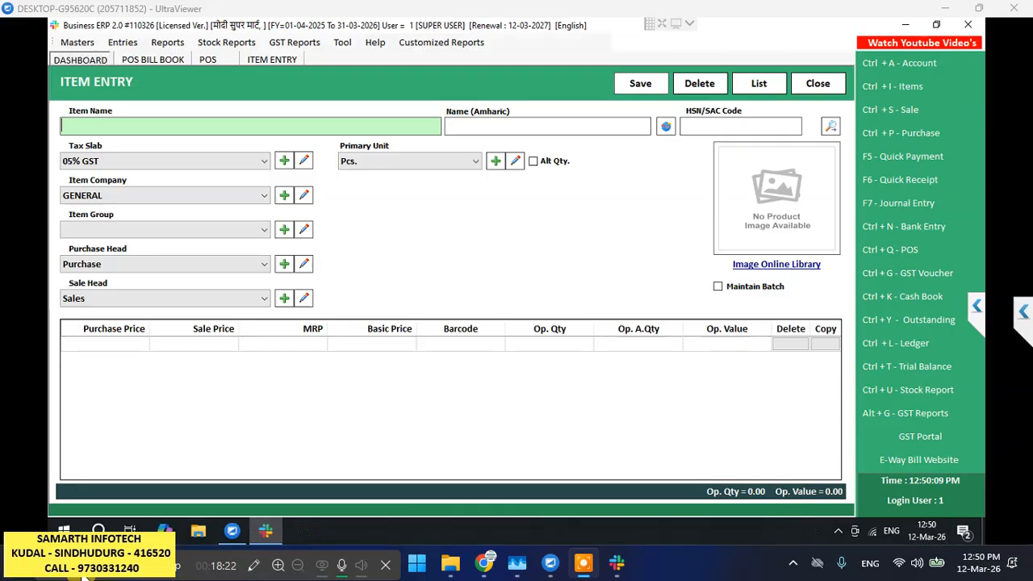
{"action": "type", "text": "hard"}
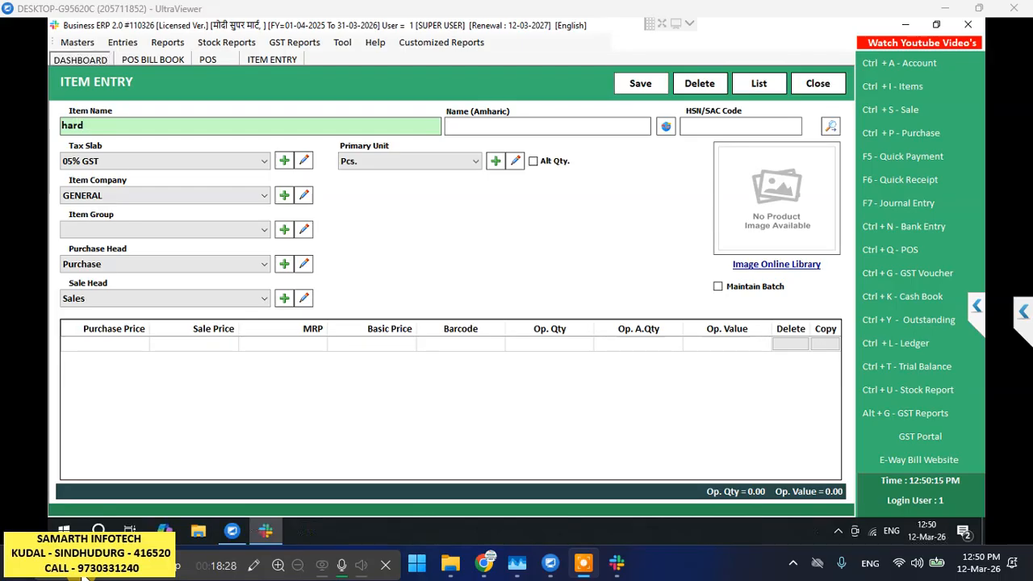
{"action": "type", "text": " cieaning brush"}
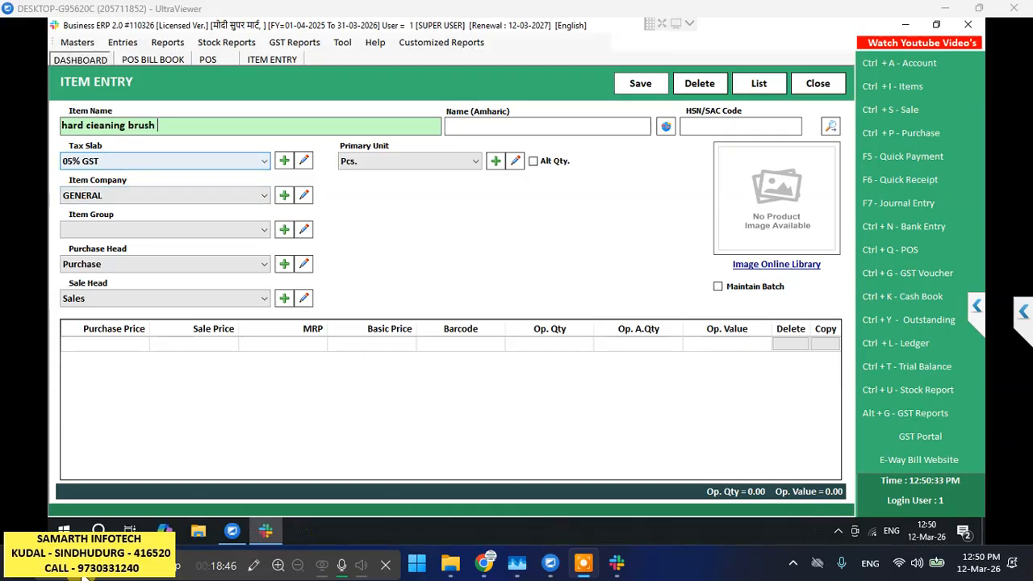
{"action": "key", "text": "Return"}
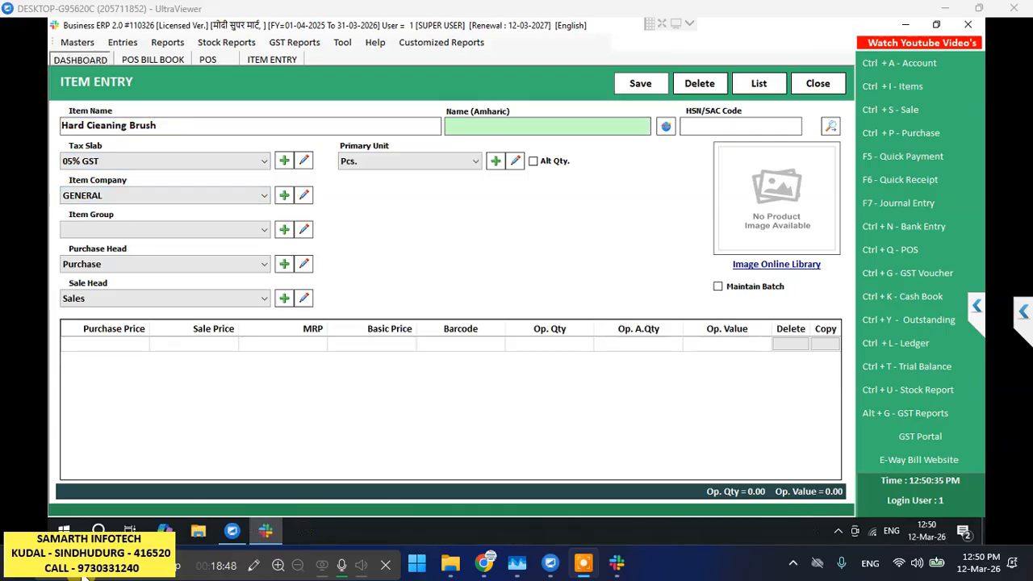
Leave the secondary name and HSN code empty and set the item's tax slab to Tax Free
{"action": "key", "text": "Return"}
{"action": "key", "text": "Return"}
{"action": "key", "text": "Down"}
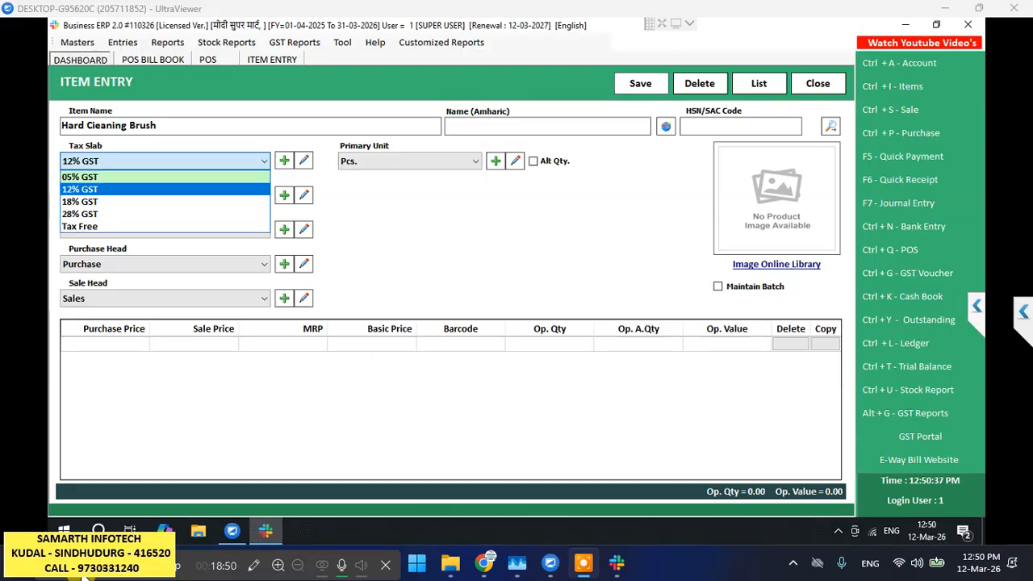
{"action": "key", "text": "Down"}
{"action": "key", "text": "Down"}
{"action": "key", "text": "Down"}
{"action": "key", "text": "Return"}
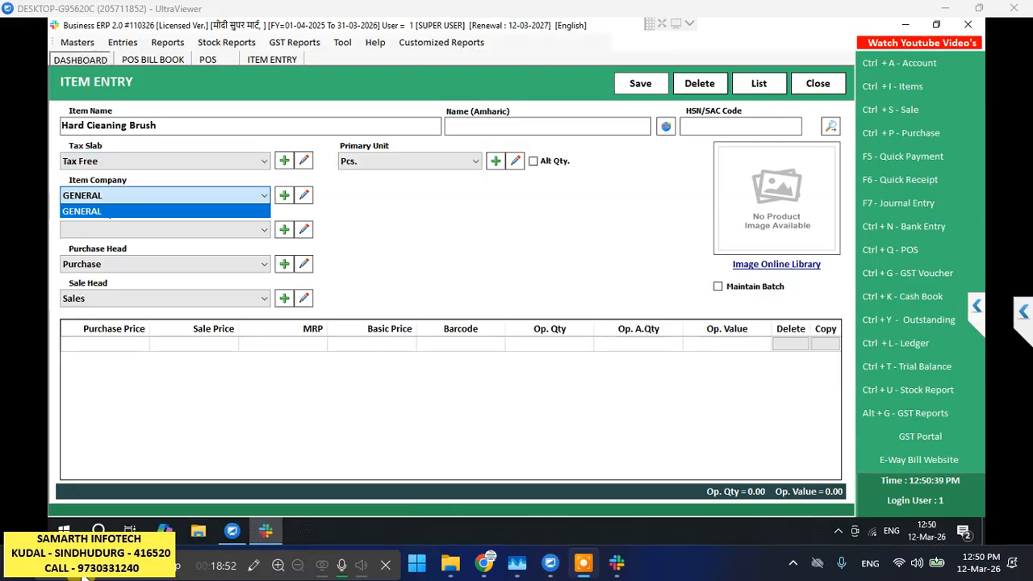
Keep company GENERAL, set the item group to General, and accept the Purchase and Sales heads and the unit Pcs
{"action": "key", "text": "Return"}
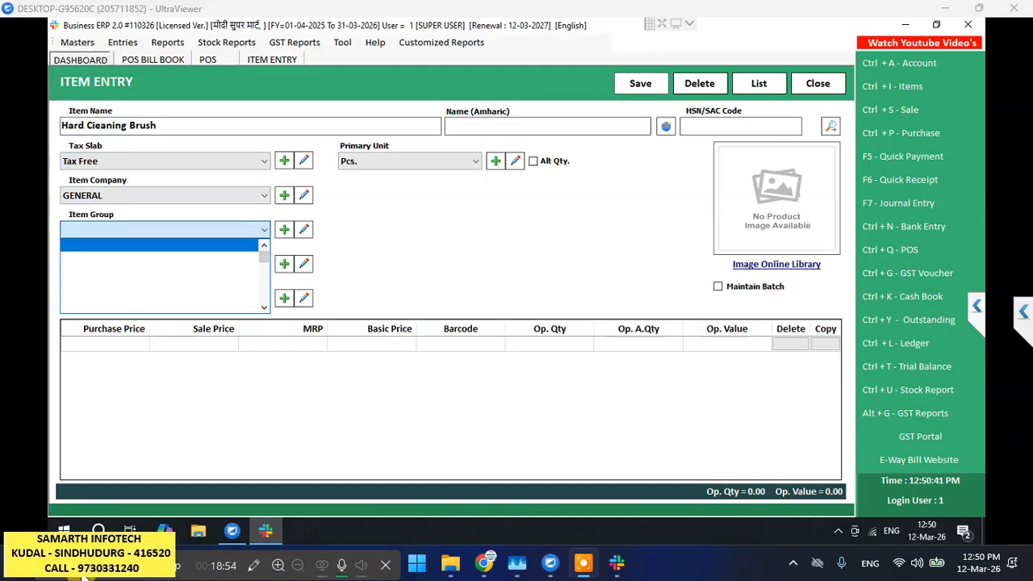
{"action": "key", "text": "Return"}
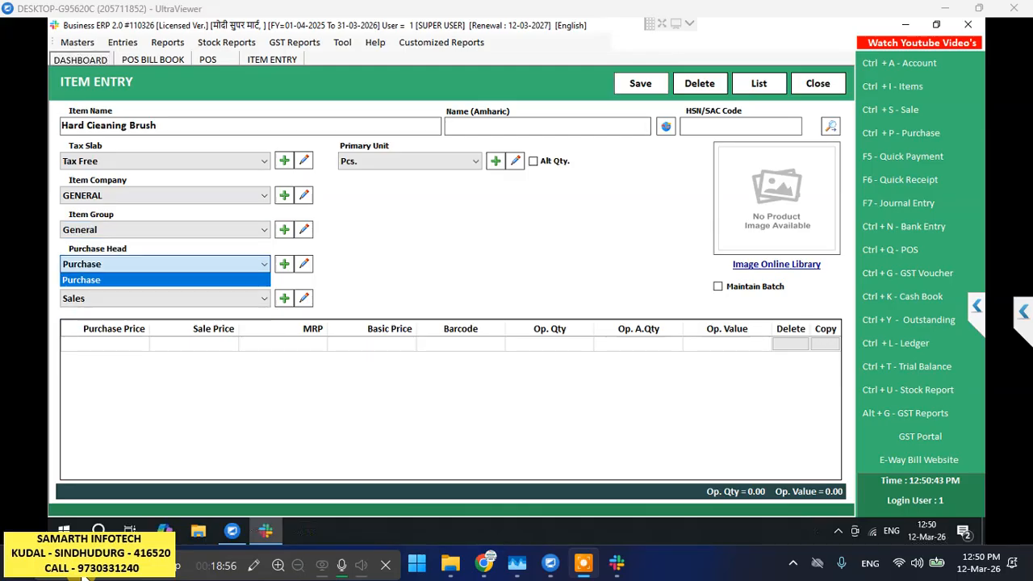
{"action": "key", "text": "Return"}
{"action": "key", "text": "Return"}
{"action": "key", "text": "Return"}
{"action": "key", "text": "Return"}
{"action": "key", "text": "Return"}
{"action": "key", "text": "Return"}
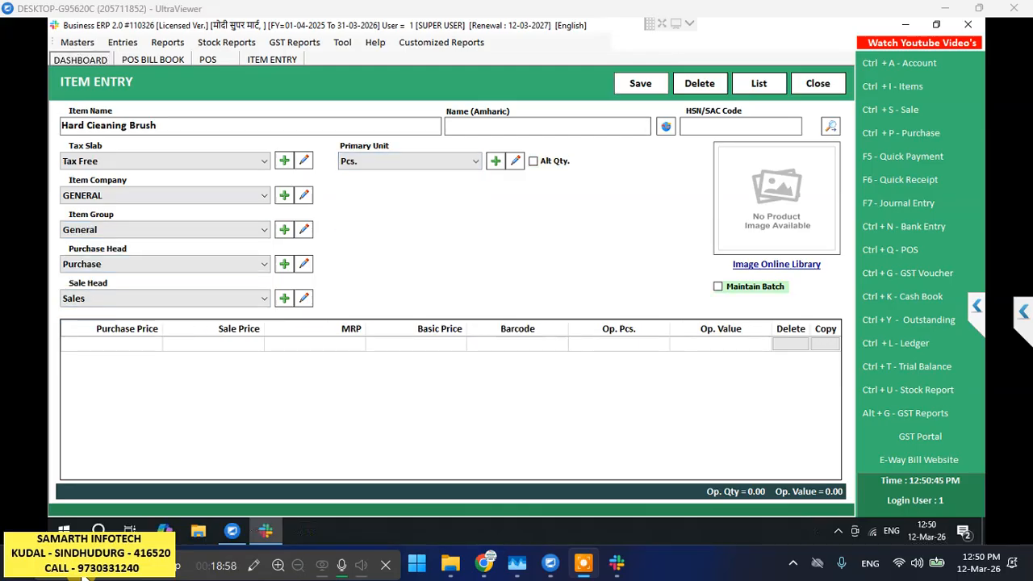
{"action": "key", "text": "Return"}
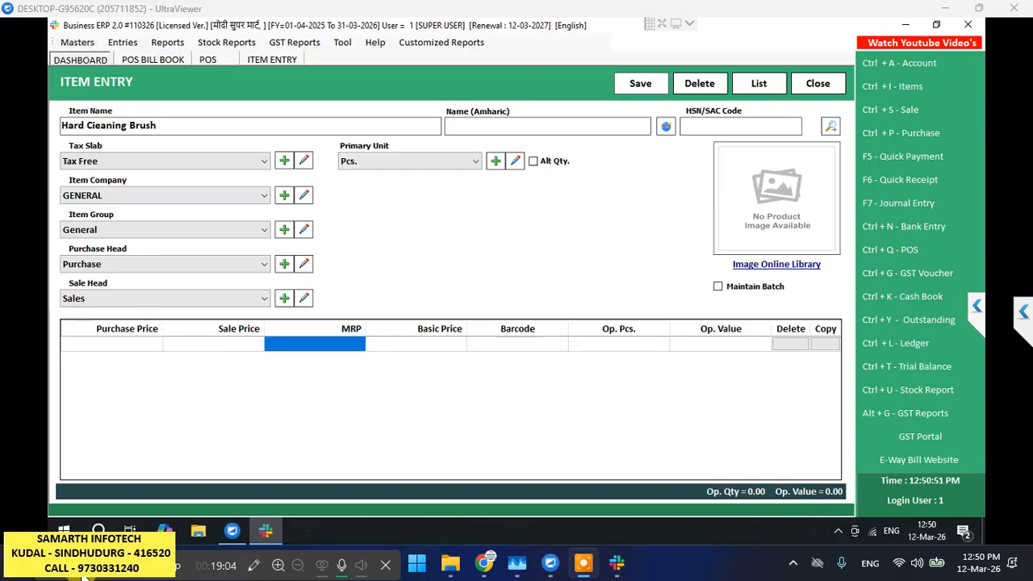
{"action": "type", "text": "140"}
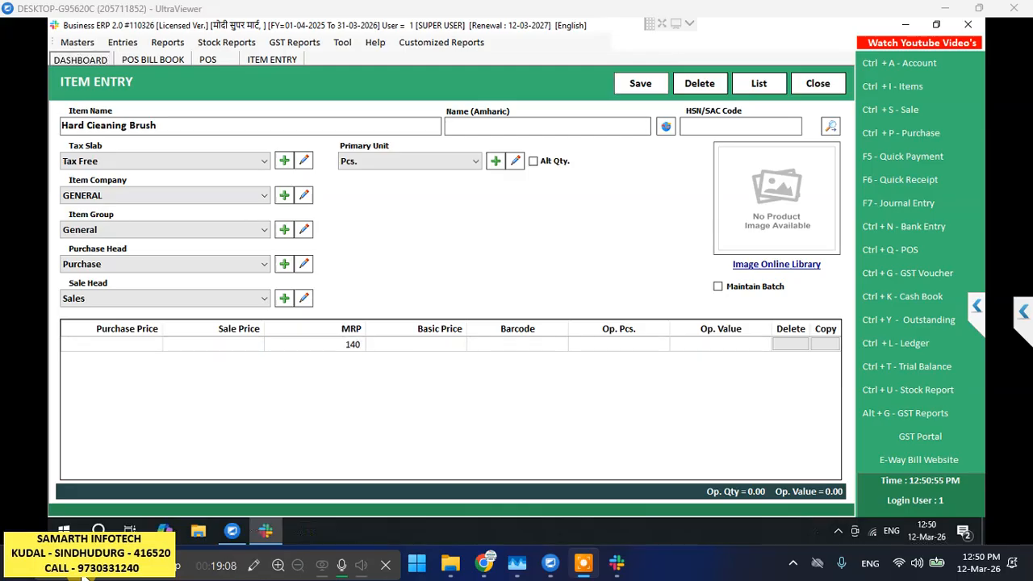
{"action": "key", "text": "Return"}
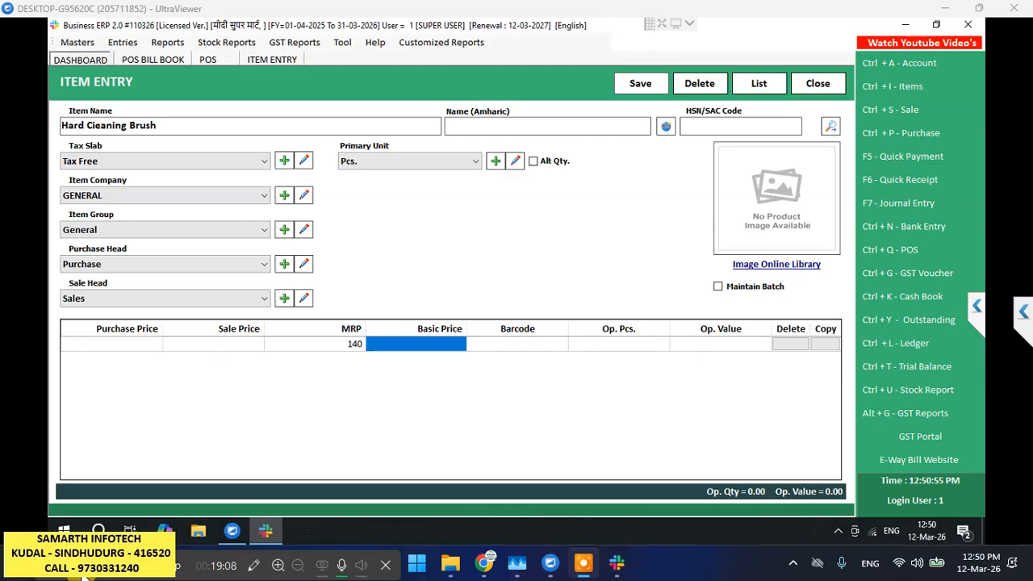
{"action": "key", "text": "Return"}
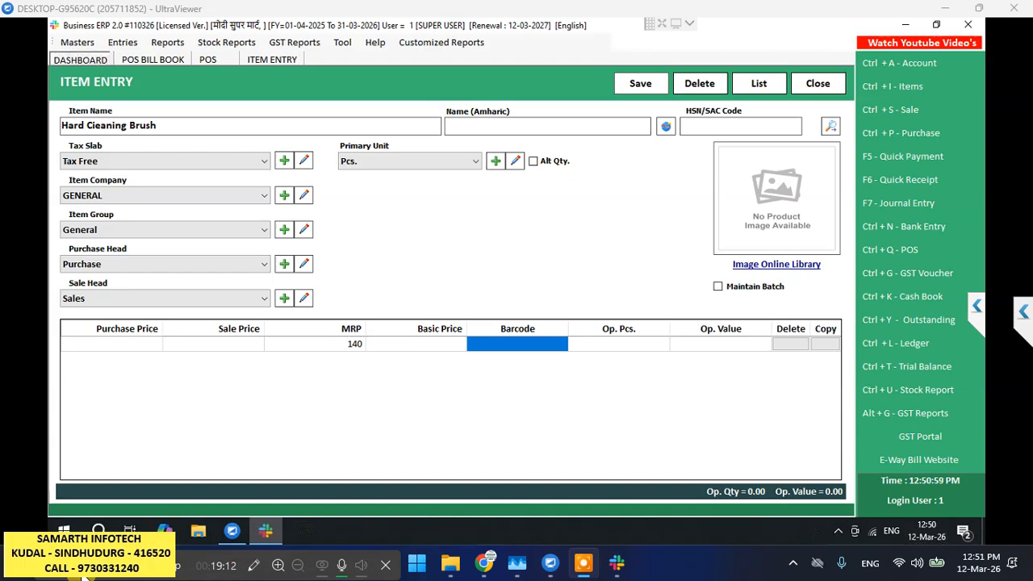
{"action": "type", "text": "8908026000269"}
{"action": "key", "text": "Return"}
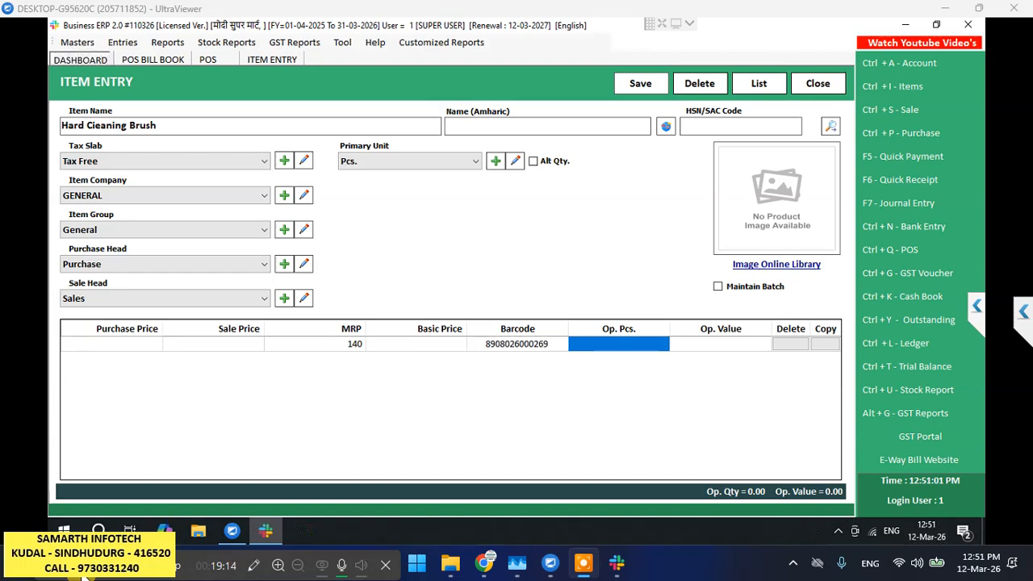
Set the brush's sale price to 120, save the item and dismiss the item suggestions on the POS bill
{"action": "key", "text": "Return"}
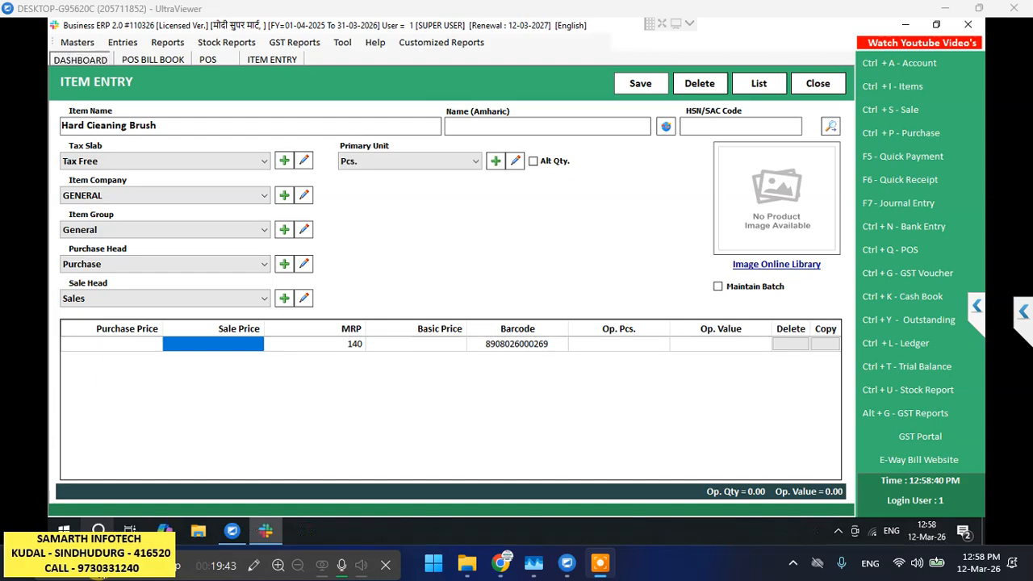
{"action": "type", "text": "12"}
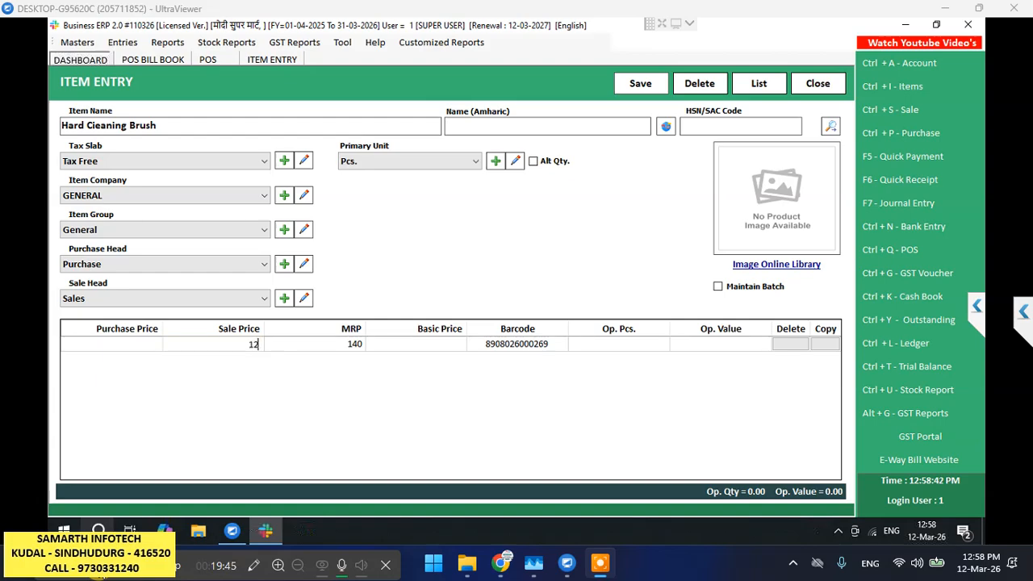
{"action": "type", "text": "0"}
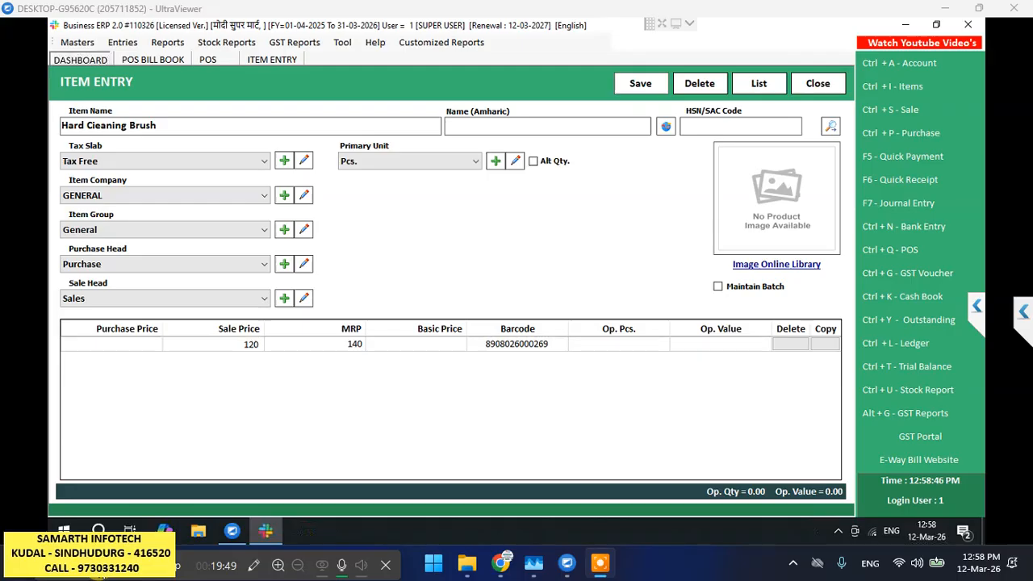
{"action": "left_click", "coordinate": [641, 83]}
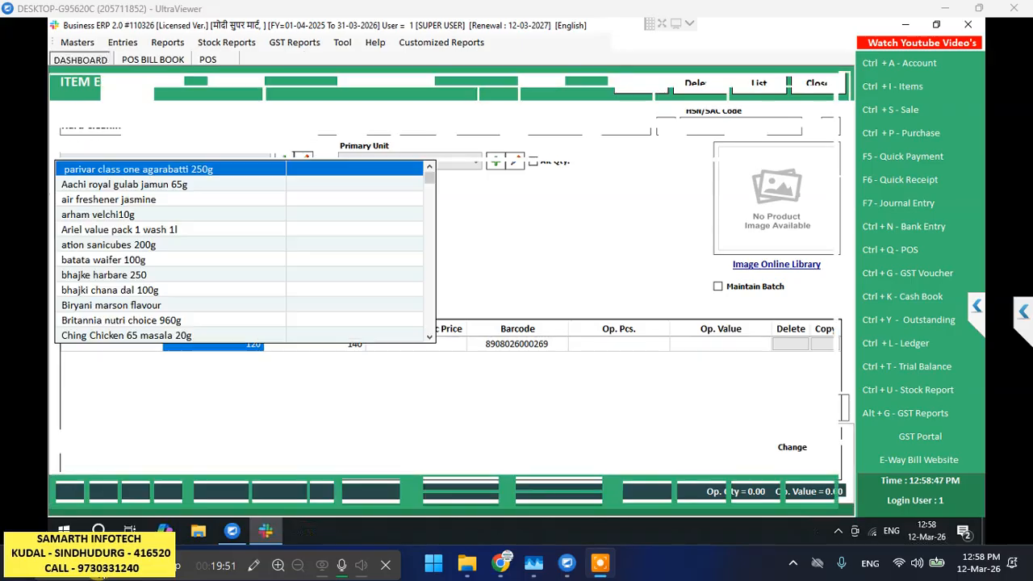
{"action": "key", "text": "Escape"}
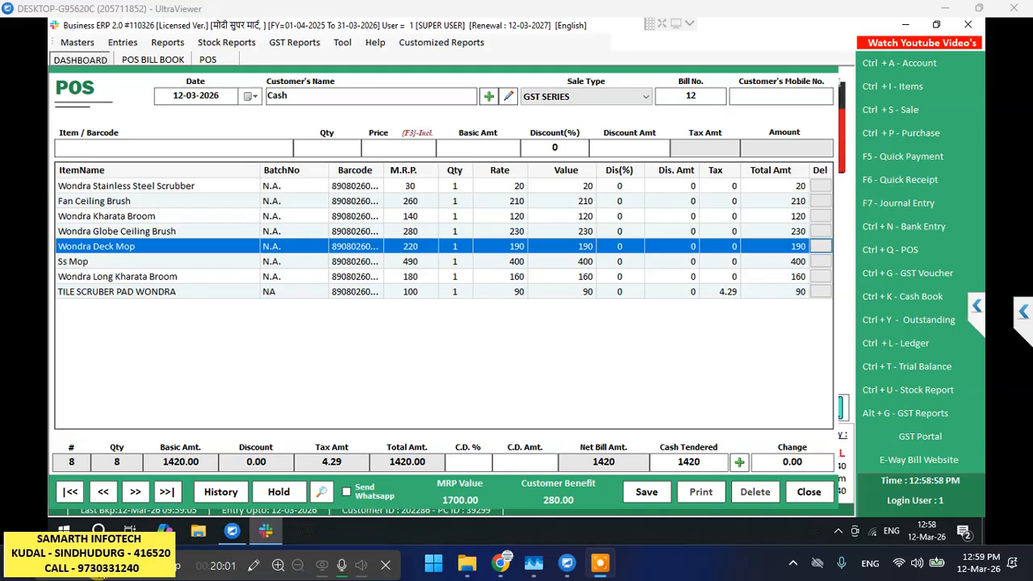
Cancel the unsaved POS bill entry and return to the POS Bill Book
{"action": "left_click", "coordinate": [159, 261]}
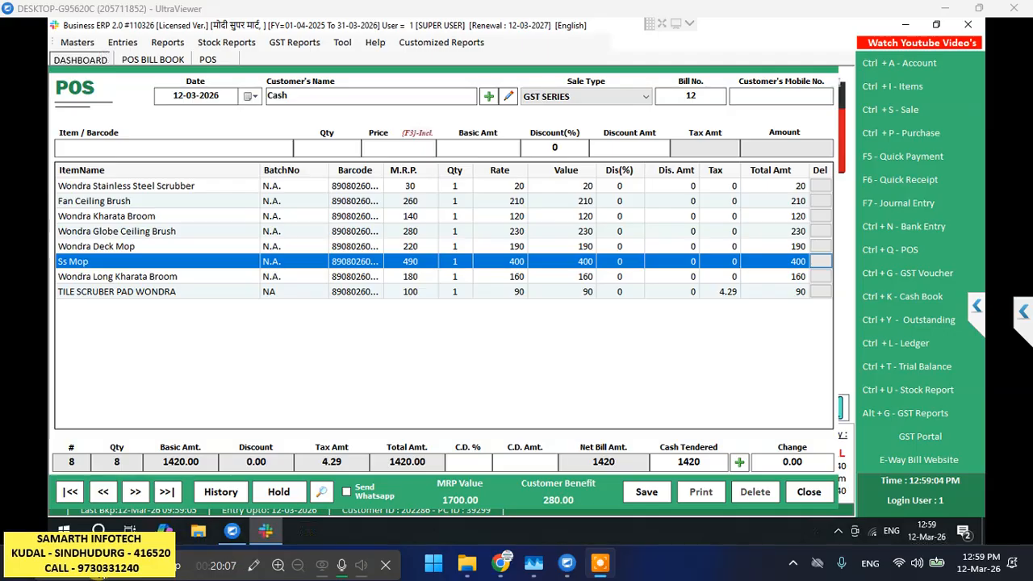
{"action": "left_click", "coordinate": [173, 148]}
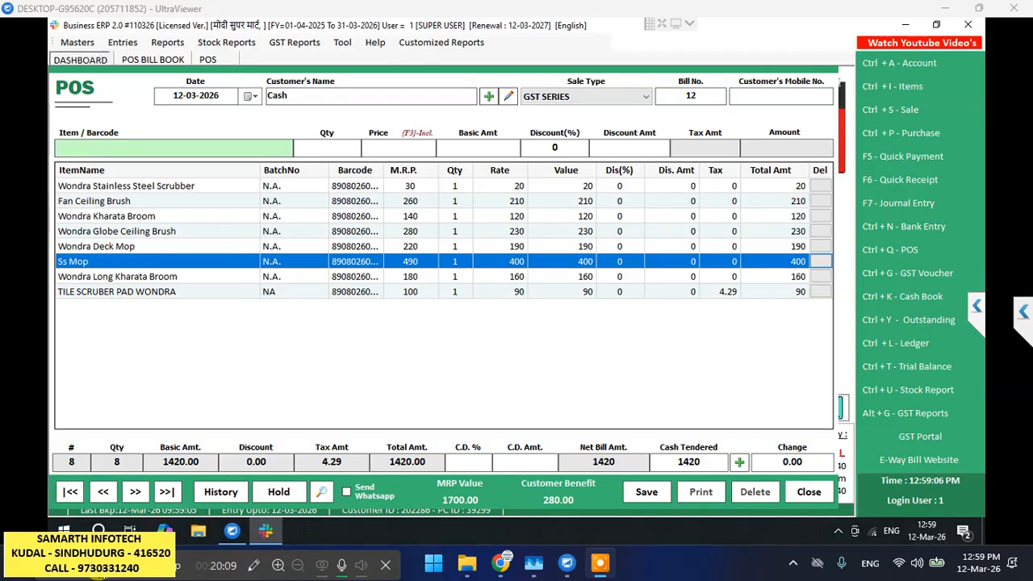
{"action": "key", "text": "Escape"}
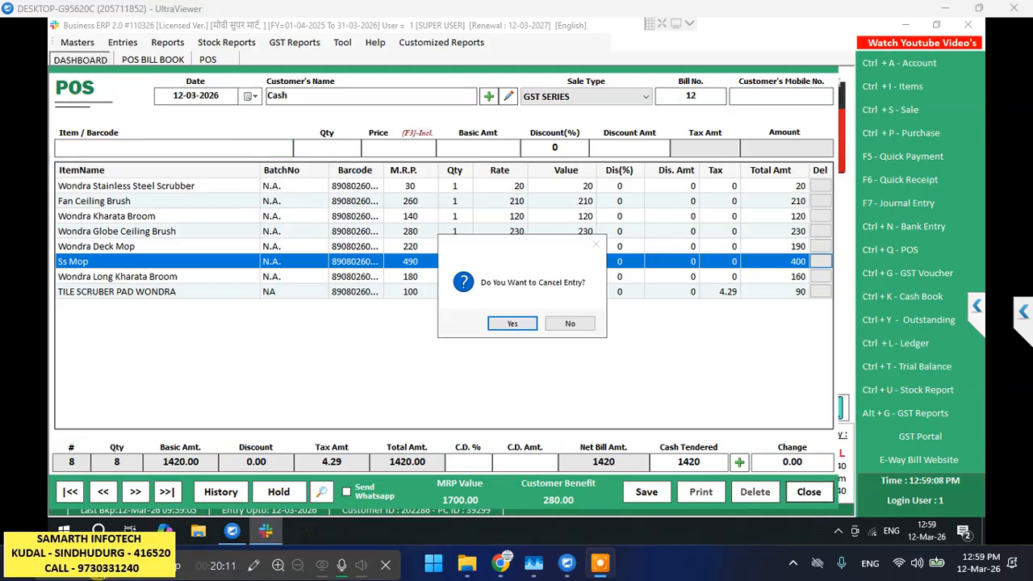
{"action": "key", "text": "Return"}
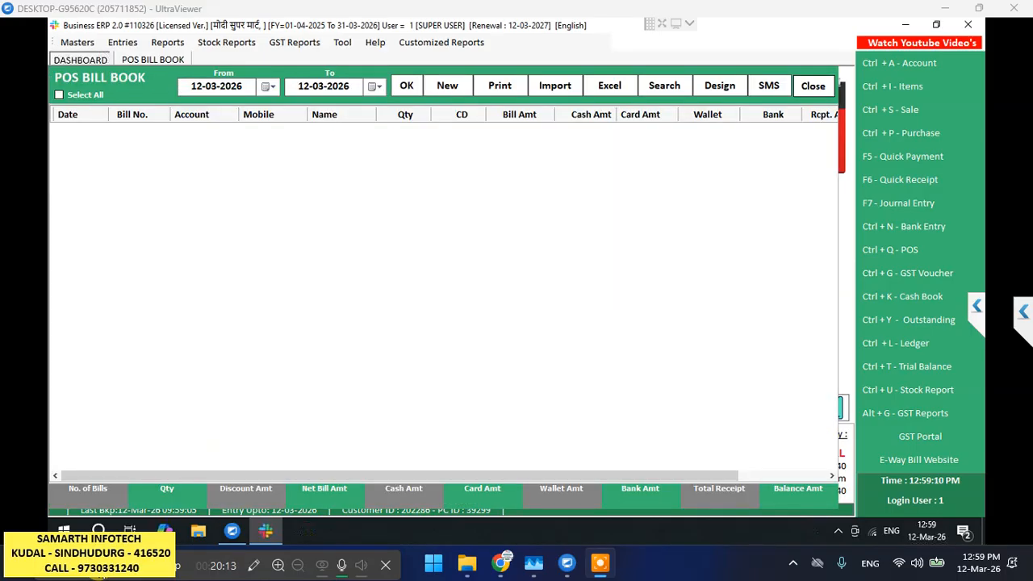